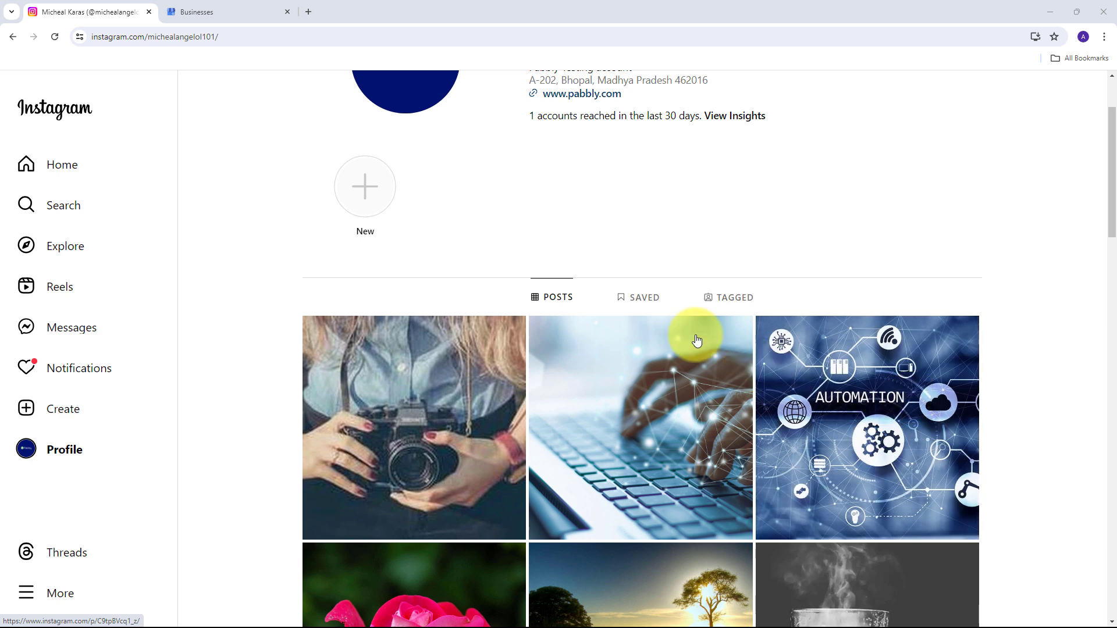
Step: Move from the Instagram profile to the Google Business Profile Manager list of managed businesses
scroll(692, 336, up, 2)
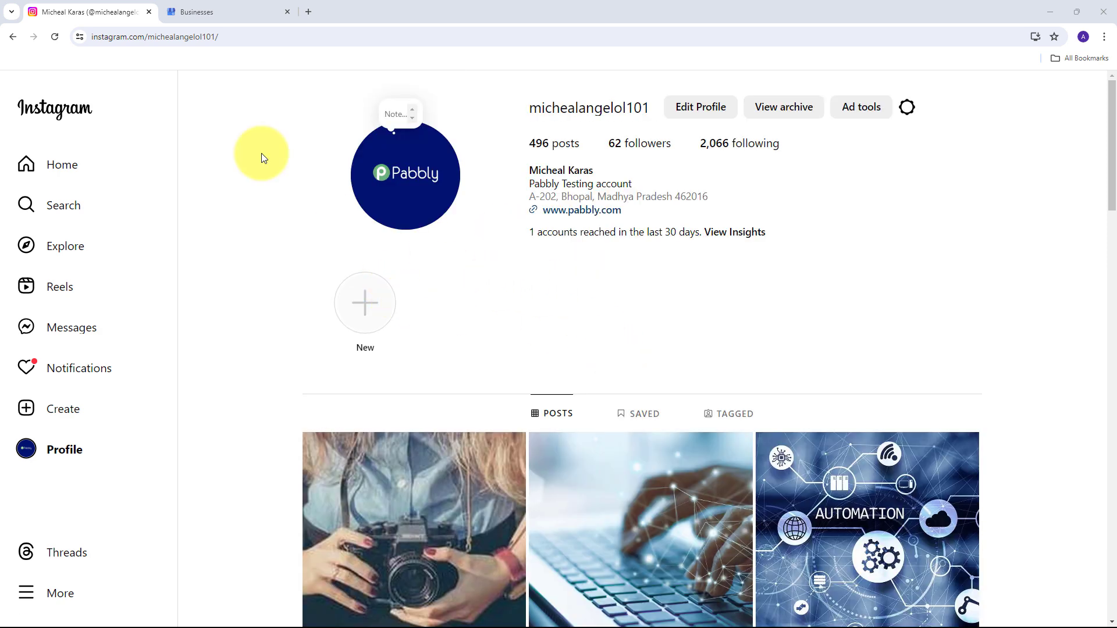
click(187, 10)
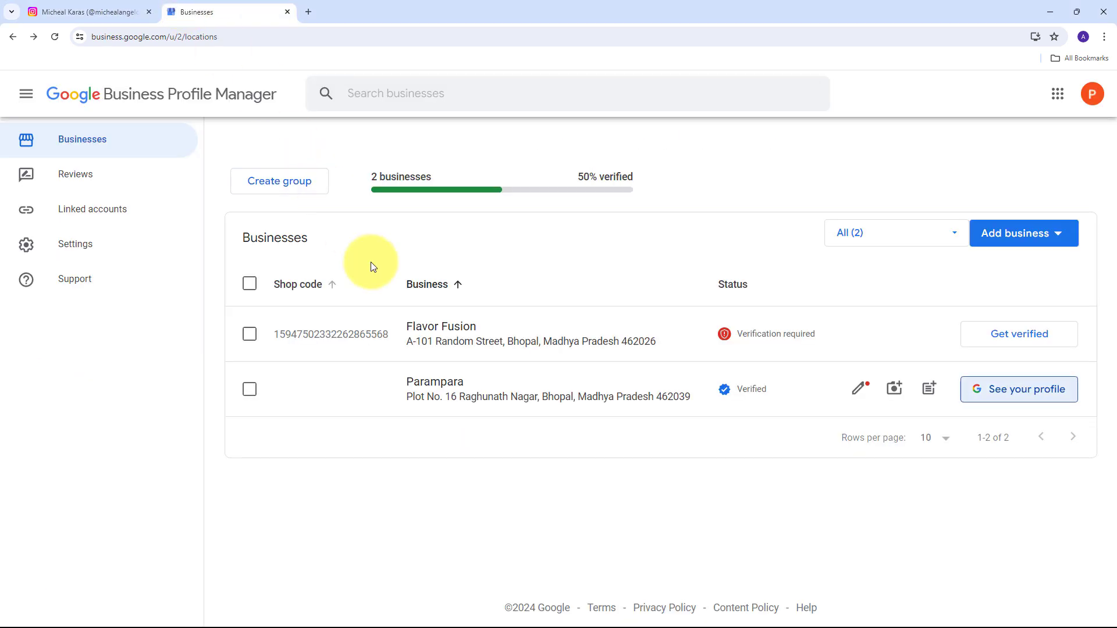
key(ctrl+shift+Tab)
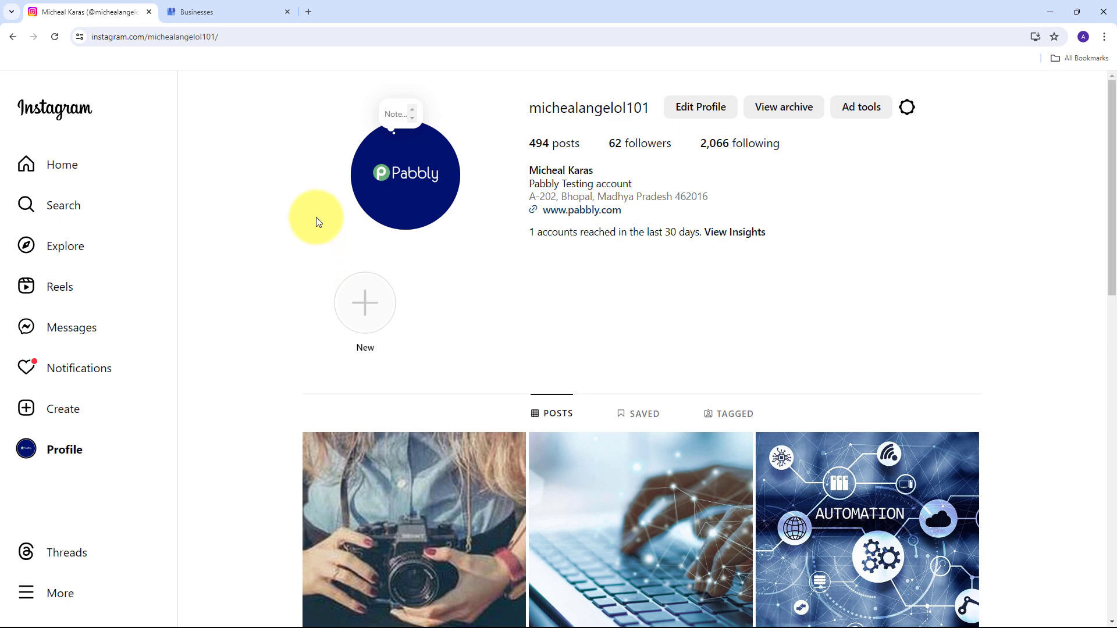
click(242, 12)
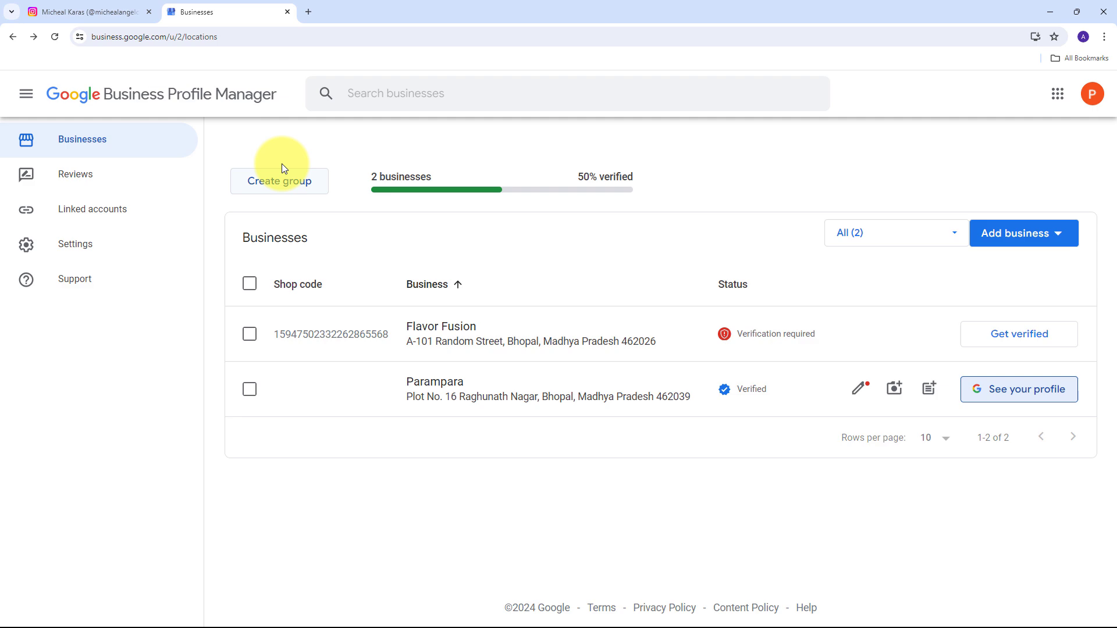
Step: From the businesses list, open the verified Parampara business profile in a new tab
click(67, 7)
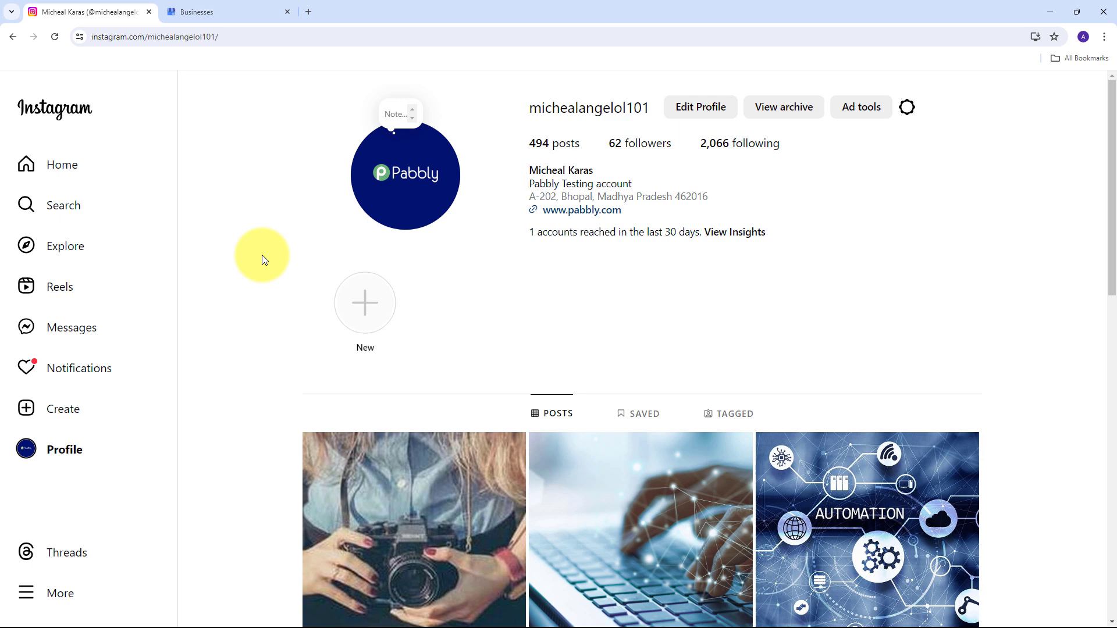
key(ctrl+Tab)
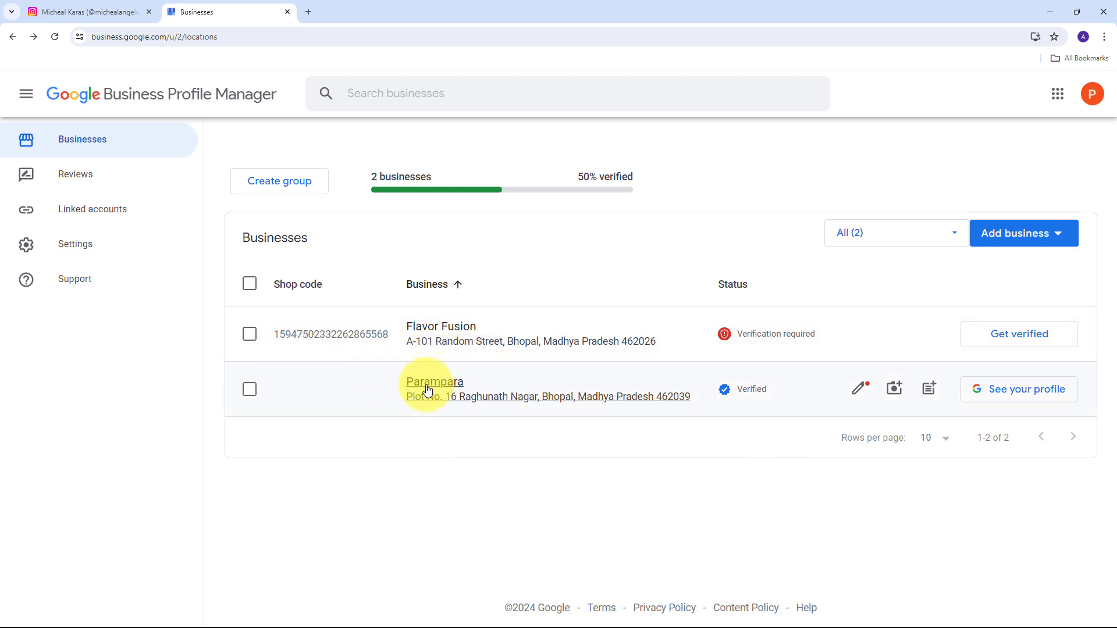
click(1001, 398)
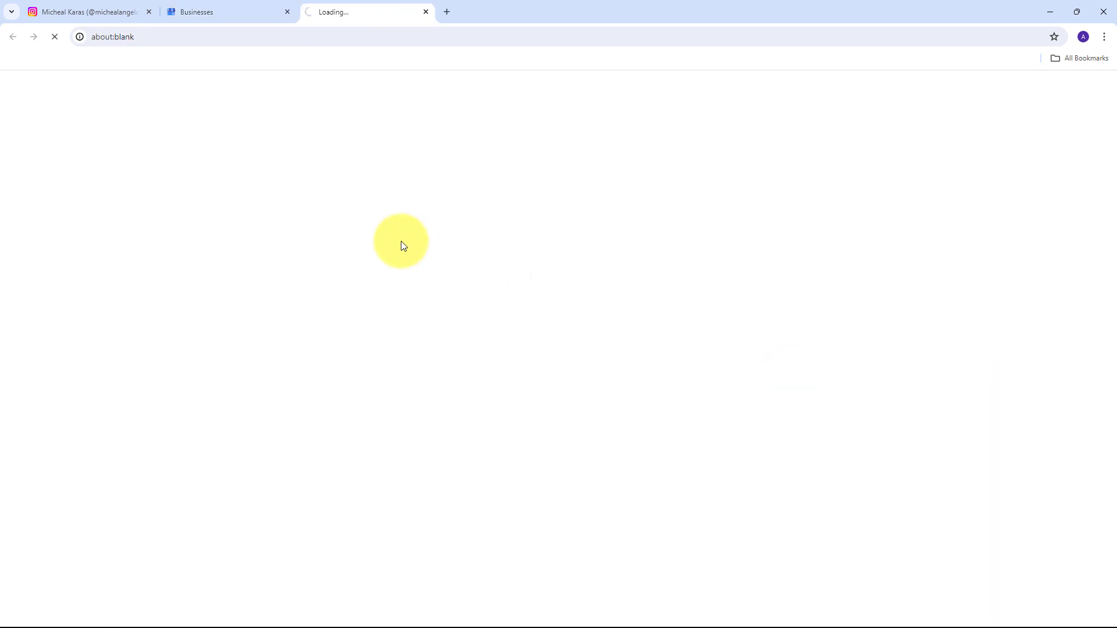
Step: Scroll through Parampara's existing photos and videos, then close the gallery
scroll(648, 274, down, 9)
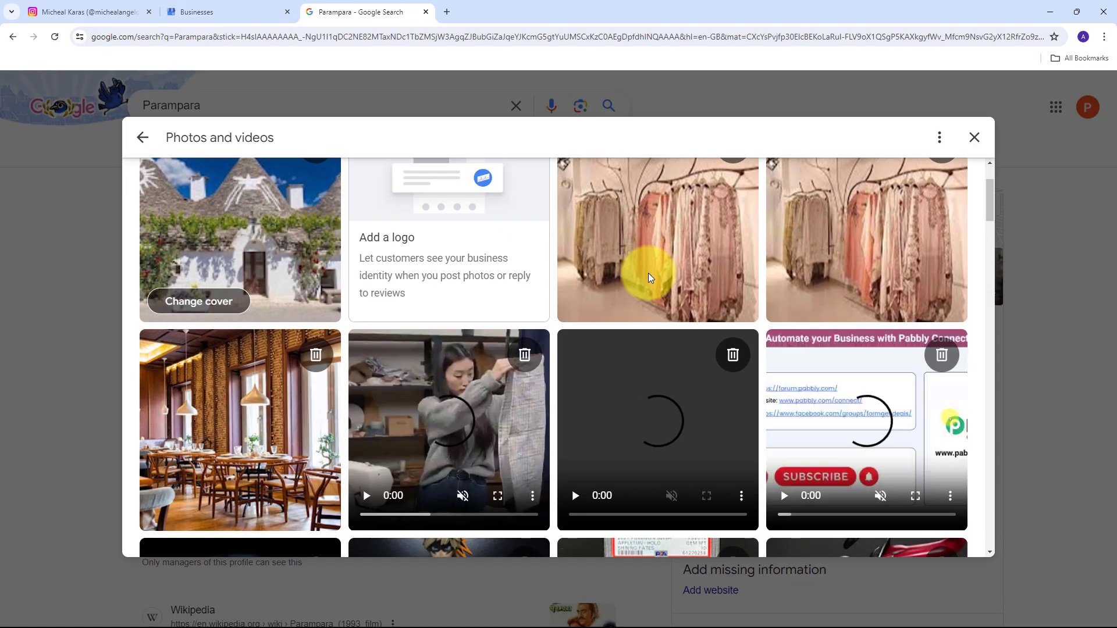
scroll(648, 274, down, 9)
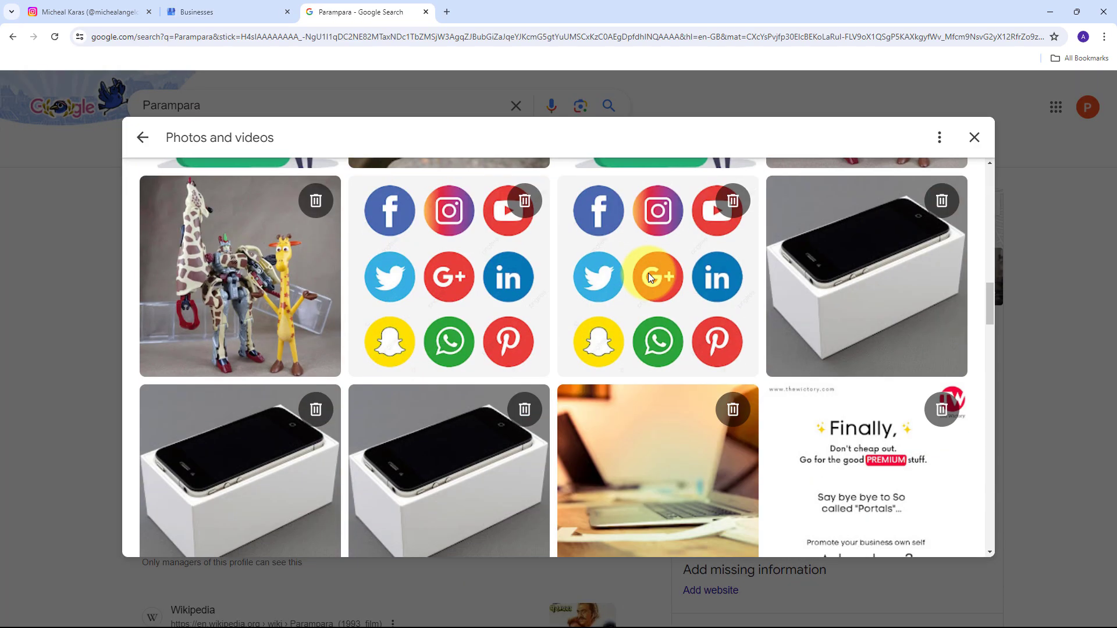
scroll(648, 273, up, 8)
scroll(647, 274, up, 10)
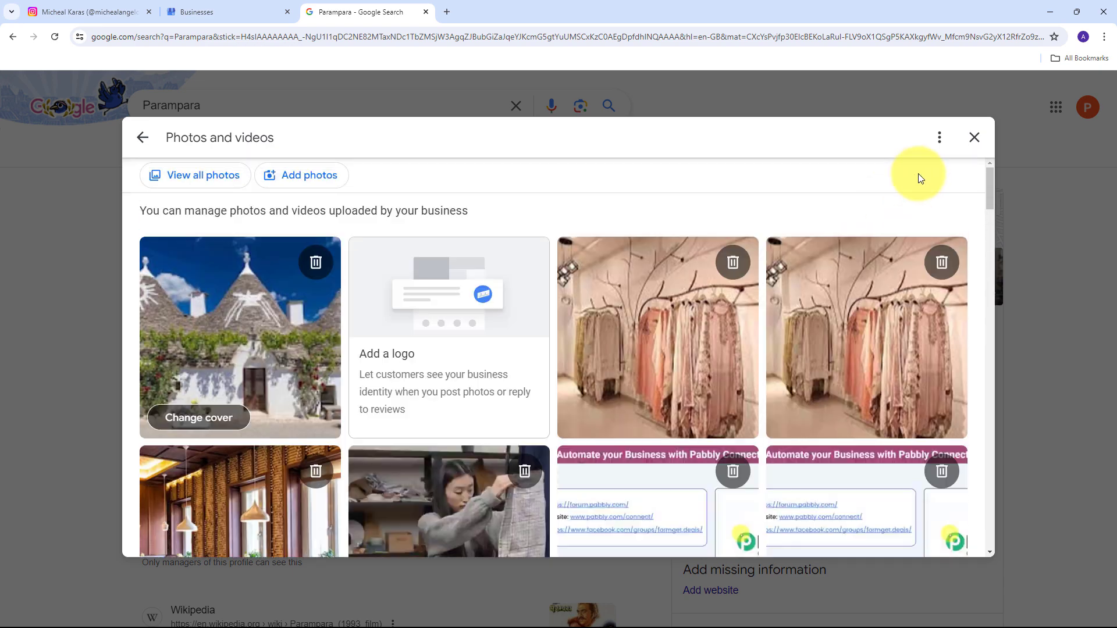
click(973, 138)
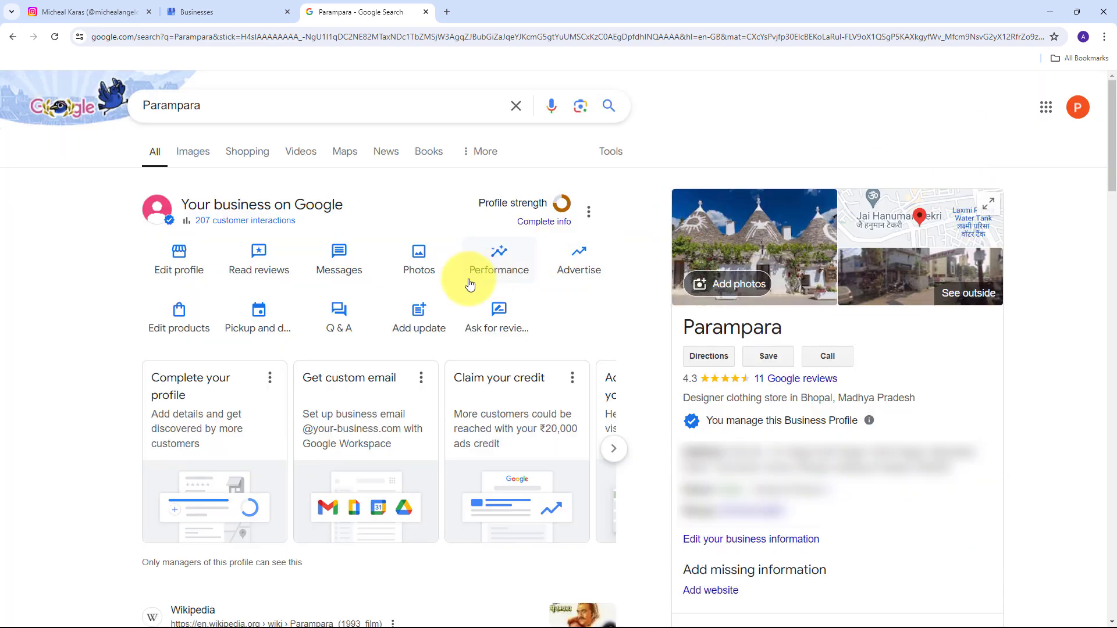
Step: Move between the Instagram, Parampara search and businesses tabs, ending on the businesses list
click(94, 12)
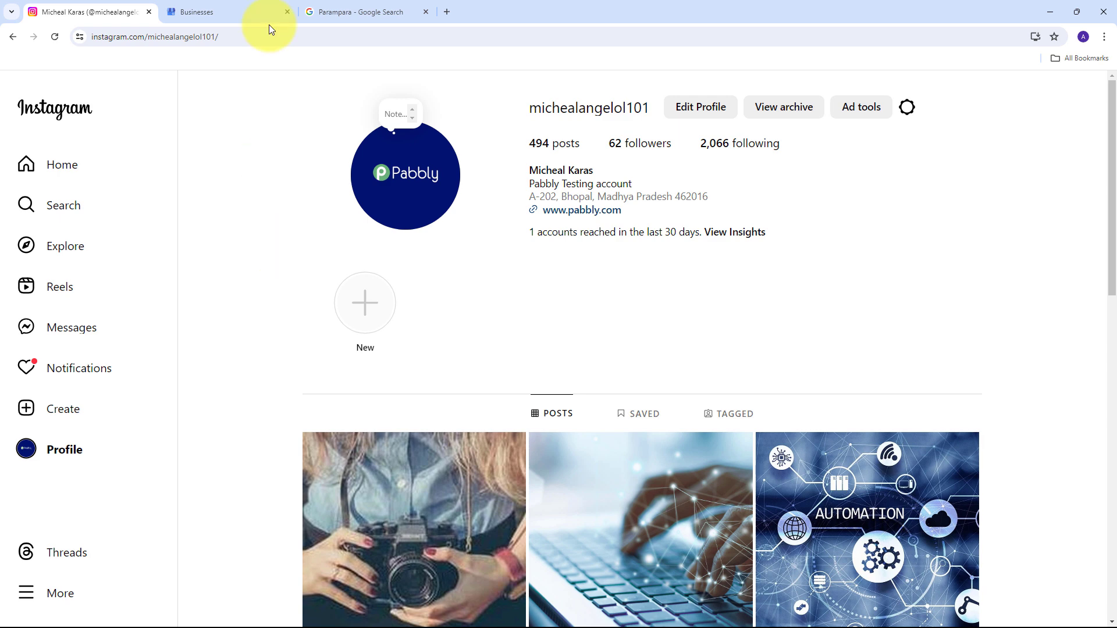
click(336, 7)
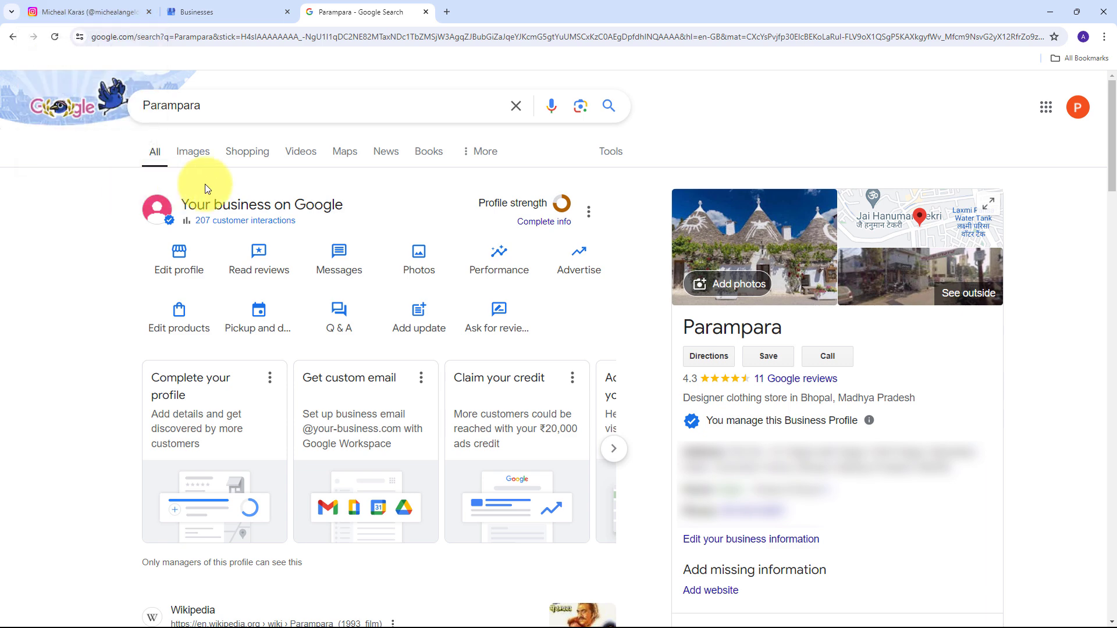
click(64, 5)
click(193, 6)
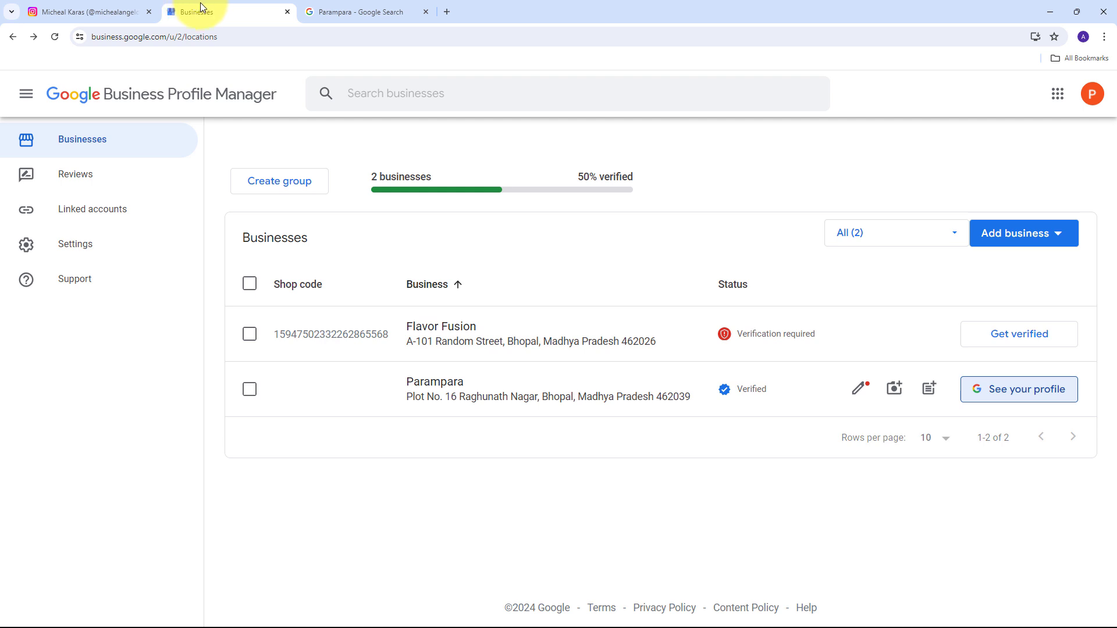
click(93, 5)
click(215, 6)
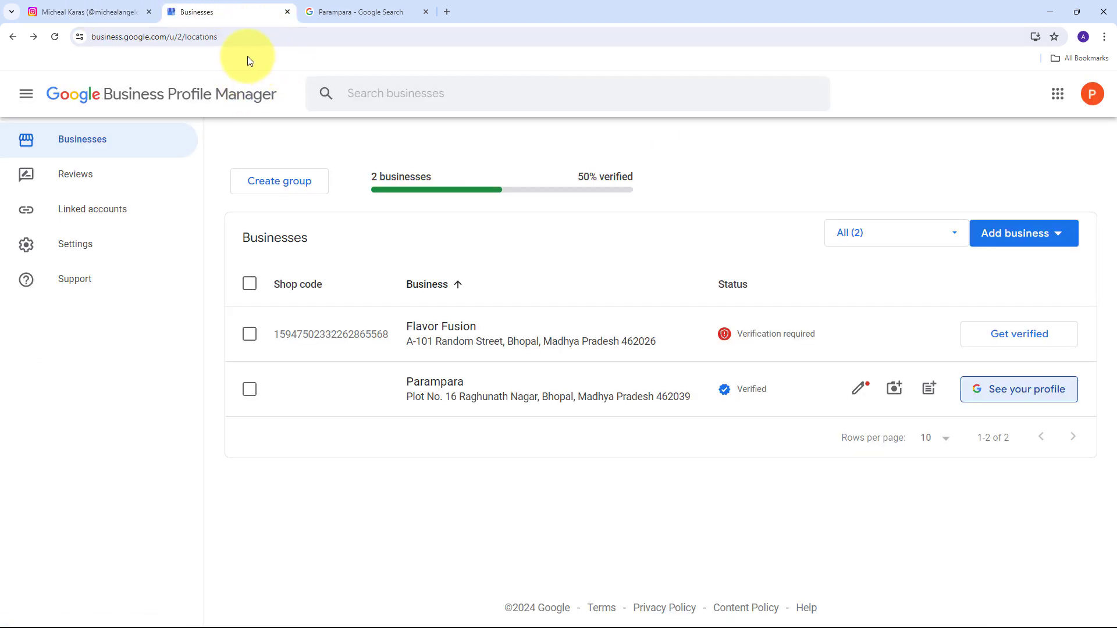
Step: Load the Pabbly website in a new browser tab
click(445, 12)
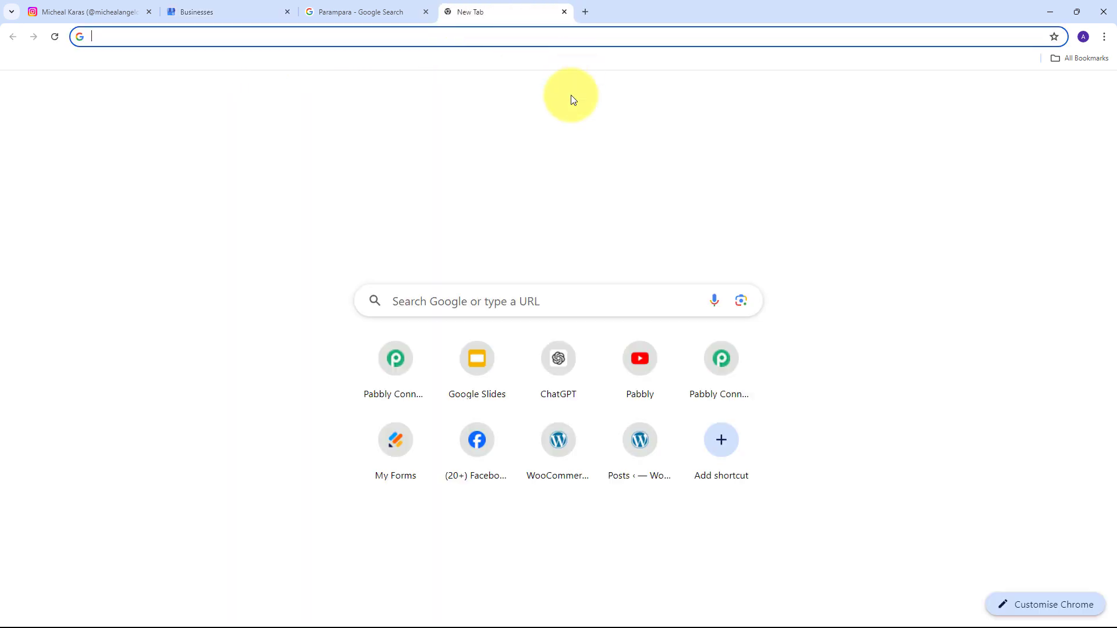
text(pab)
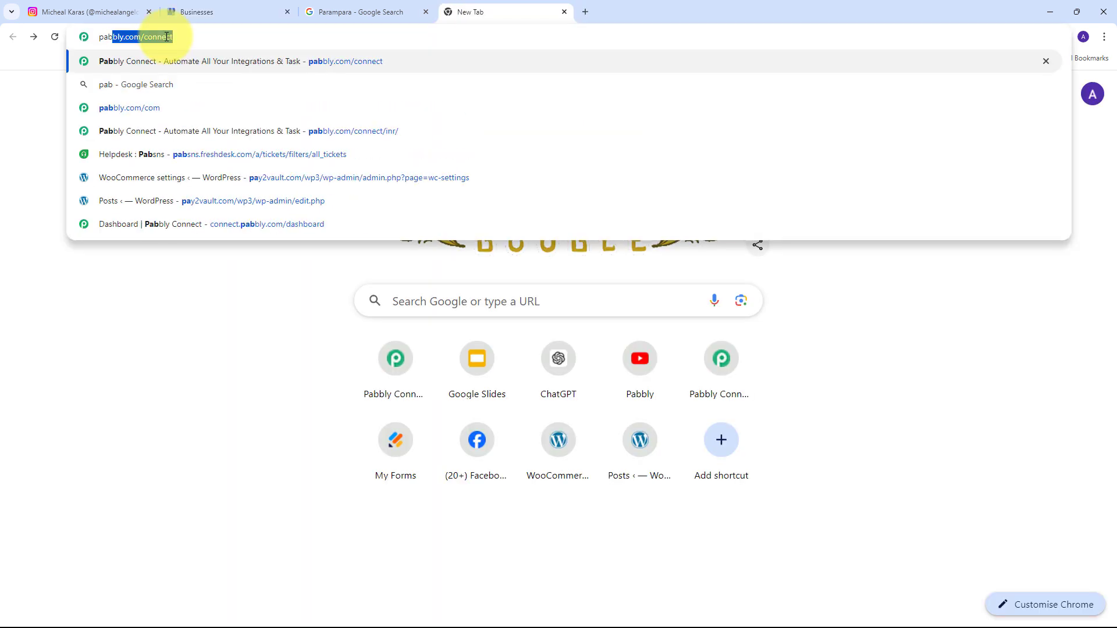
text(bly.c)
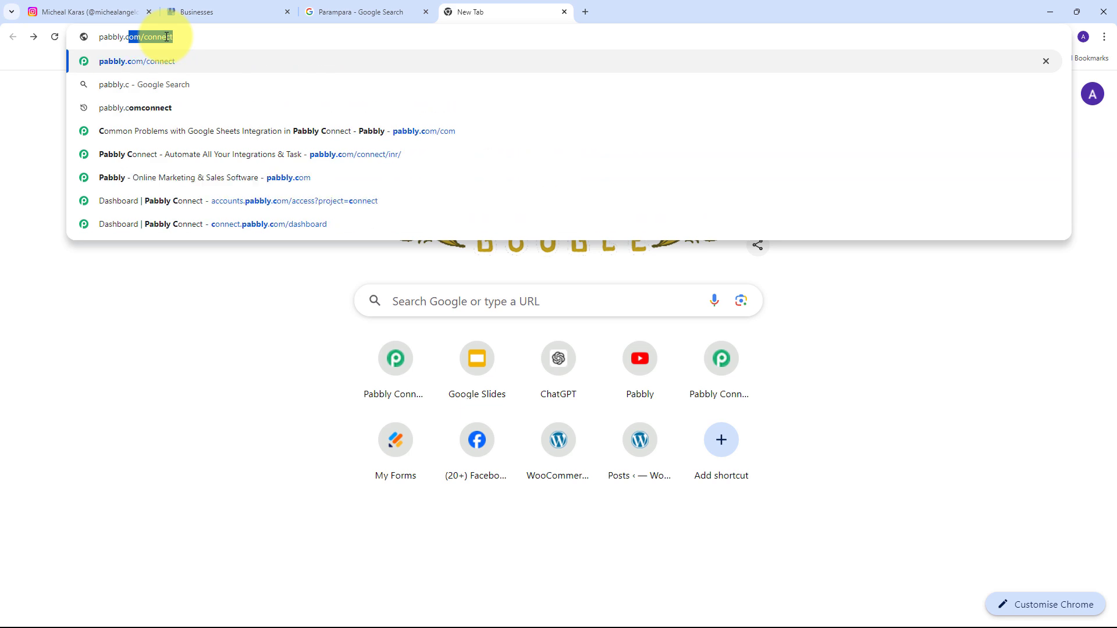
key(Return)
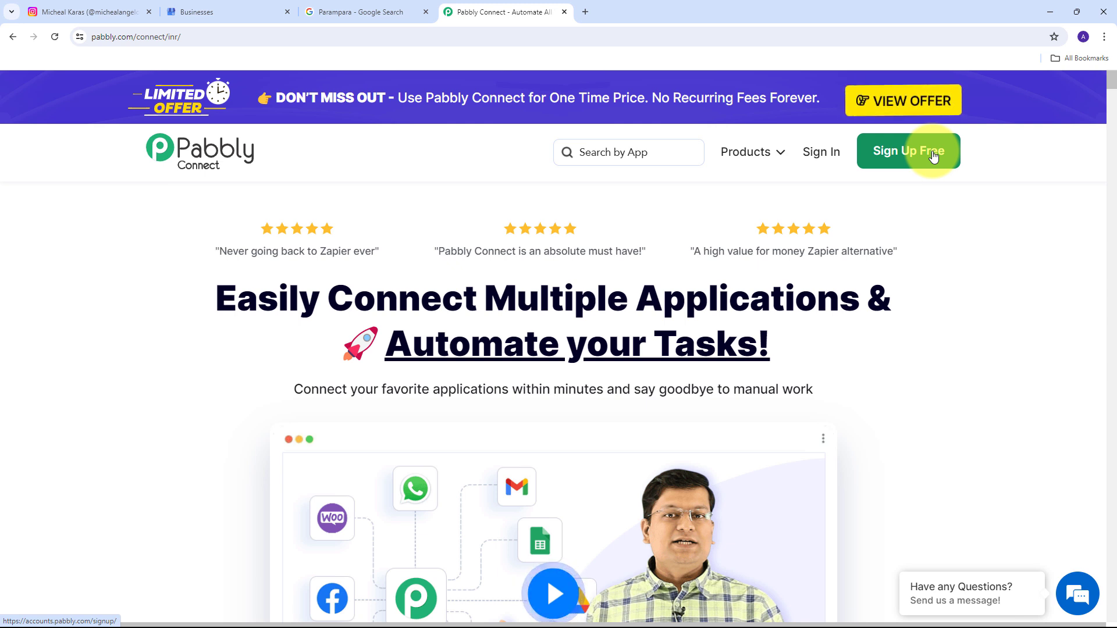
Step: Sign in, launch Pabbly Connect from the apps list, and start a new workflow
click(813, 154)
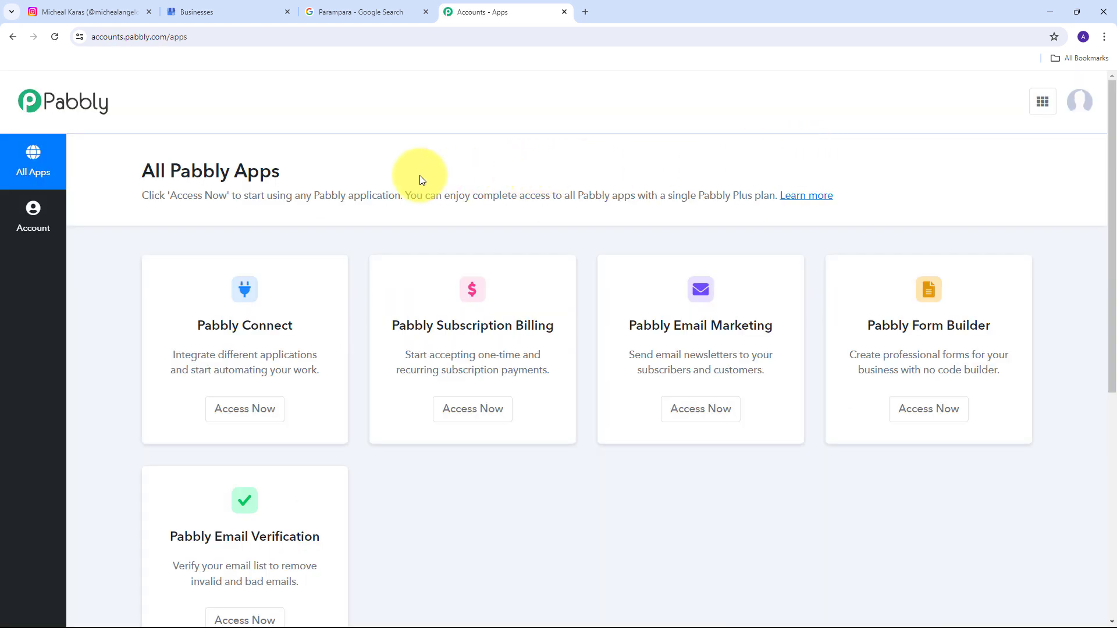
scroll(415, 177, down, 3)
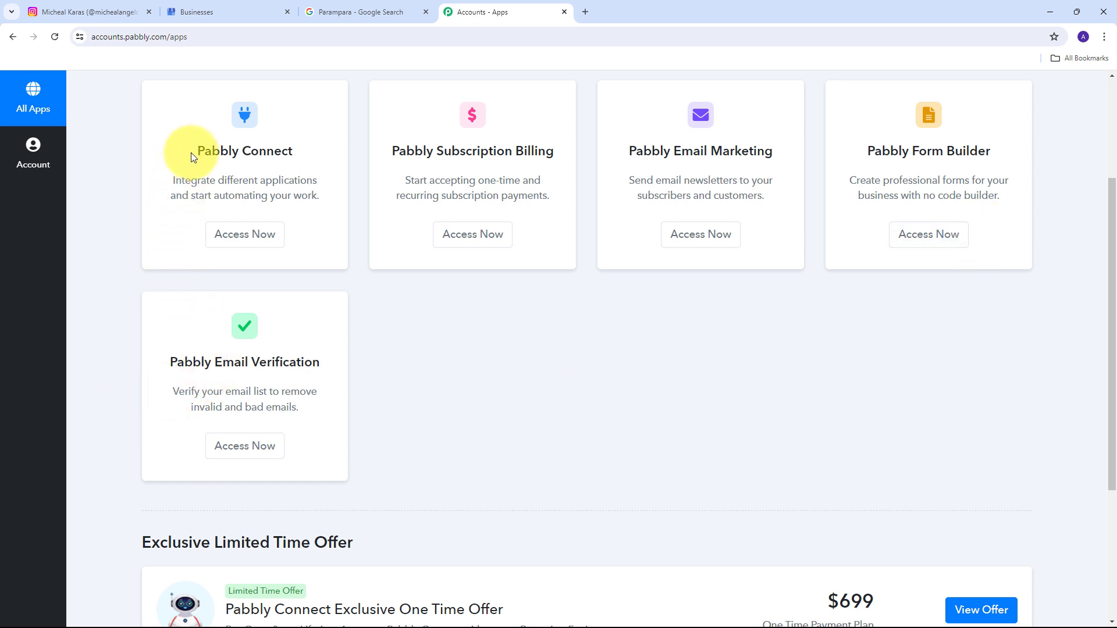
drag(195, 150, 300, 152)
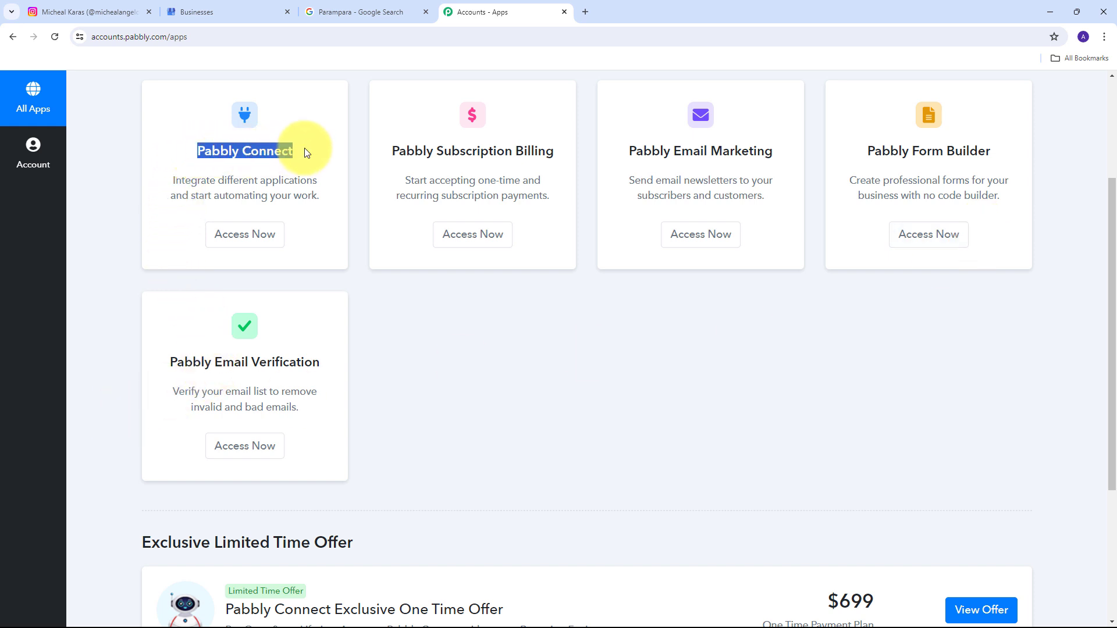
click(244, 235)
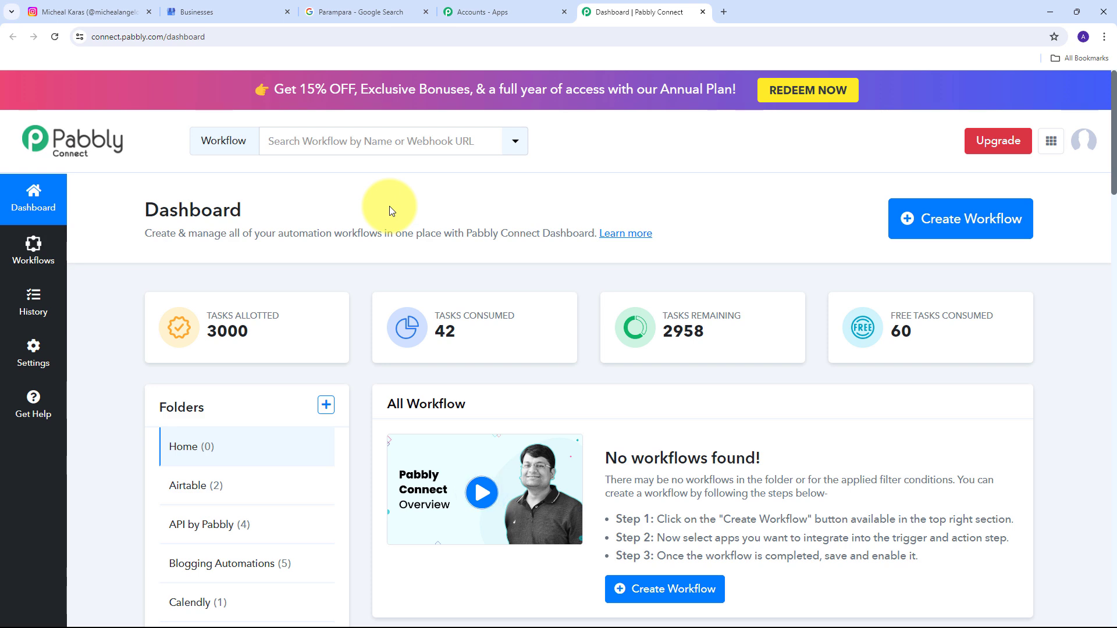
click(913, 220)
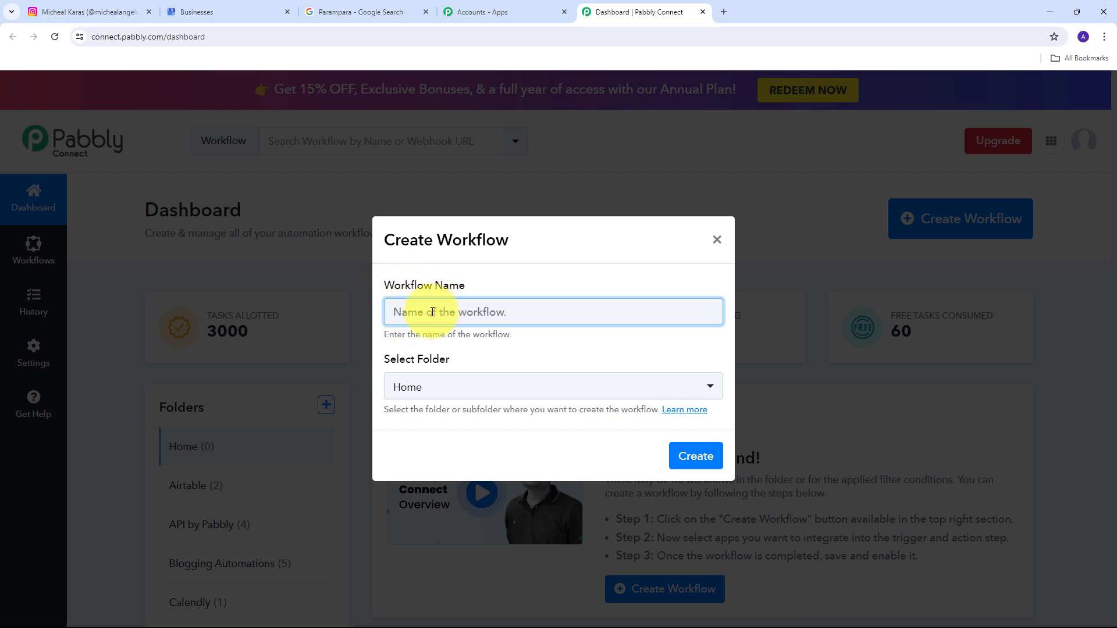
Step: Paste the name 'Upload Instagram Posts to Google Business Profile Automatically!', choose the Home folder, and create the workflow
text(Upload Instagram Posts to Google Business Profile Automatically)
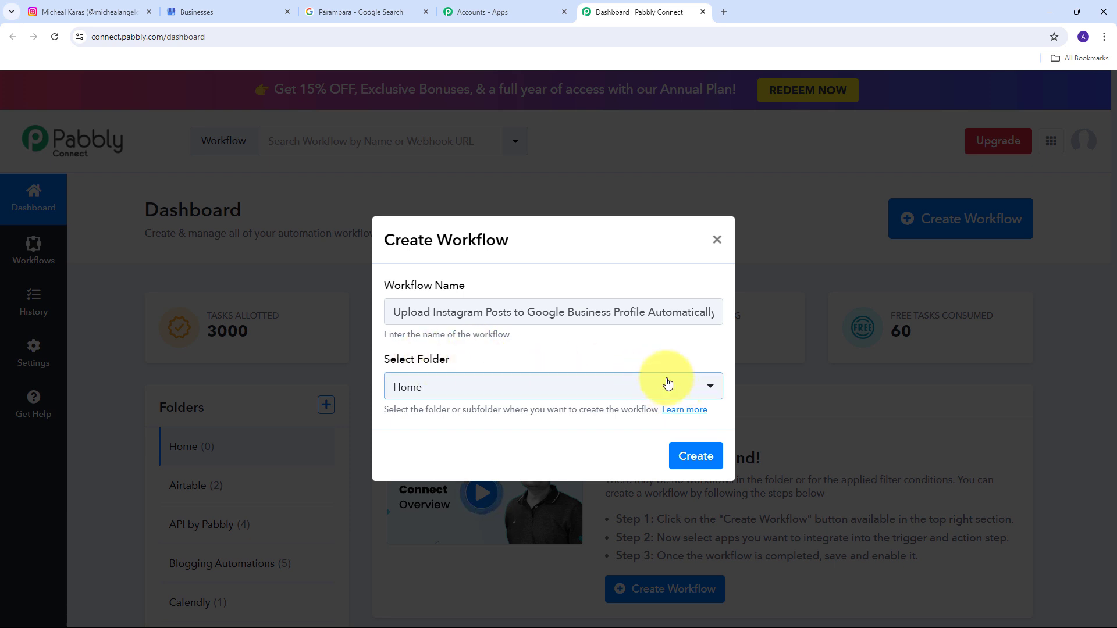
click(643, 388)
scroll(459, 198, down, 5)
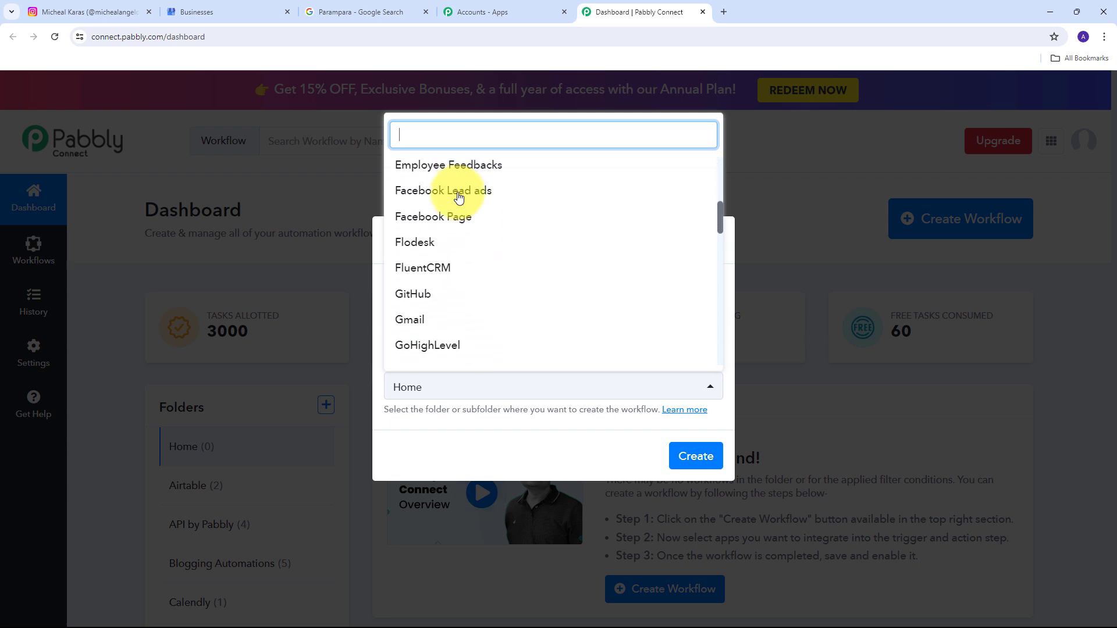
scroll(459, 197, down, 5)
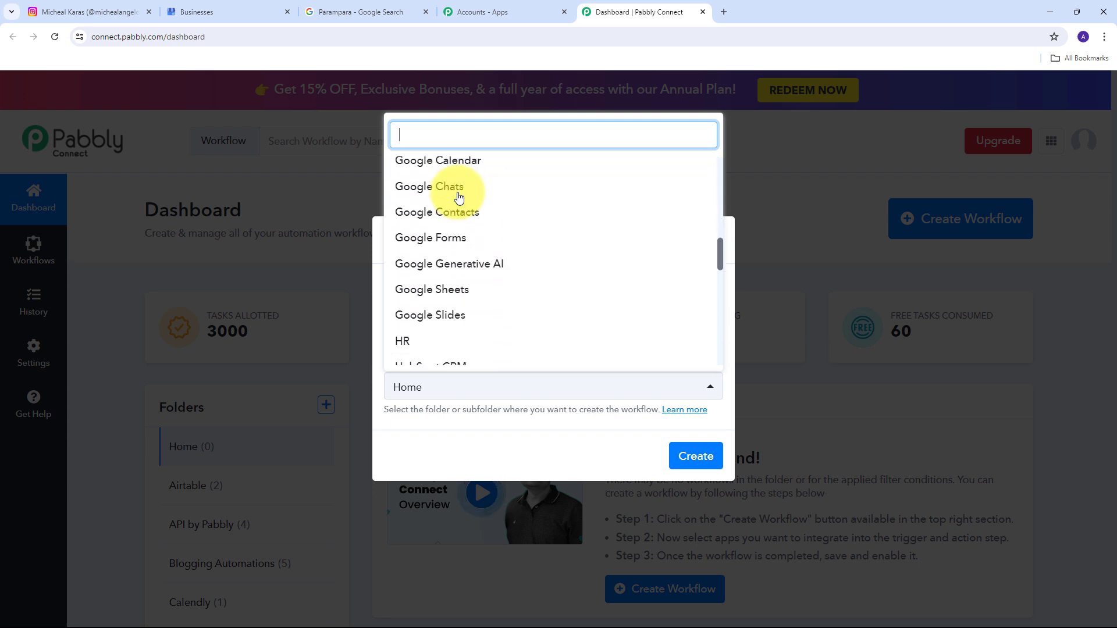
scroll(465, 221, up, 8)
scroll(465, 227, up, 5)
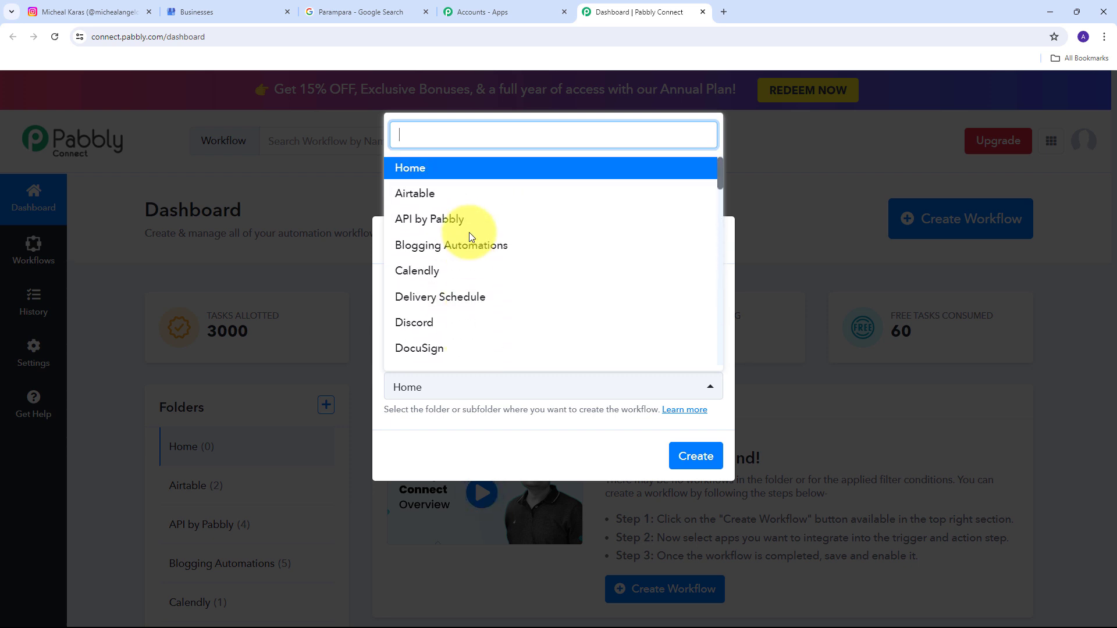
click(428, 173)
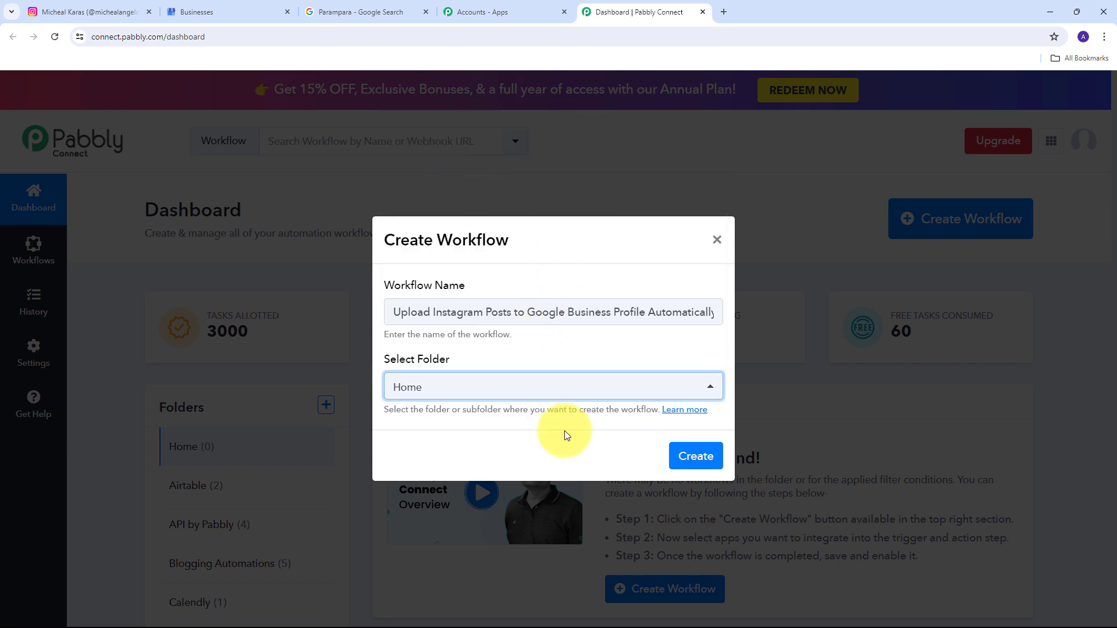
click(696, 457)
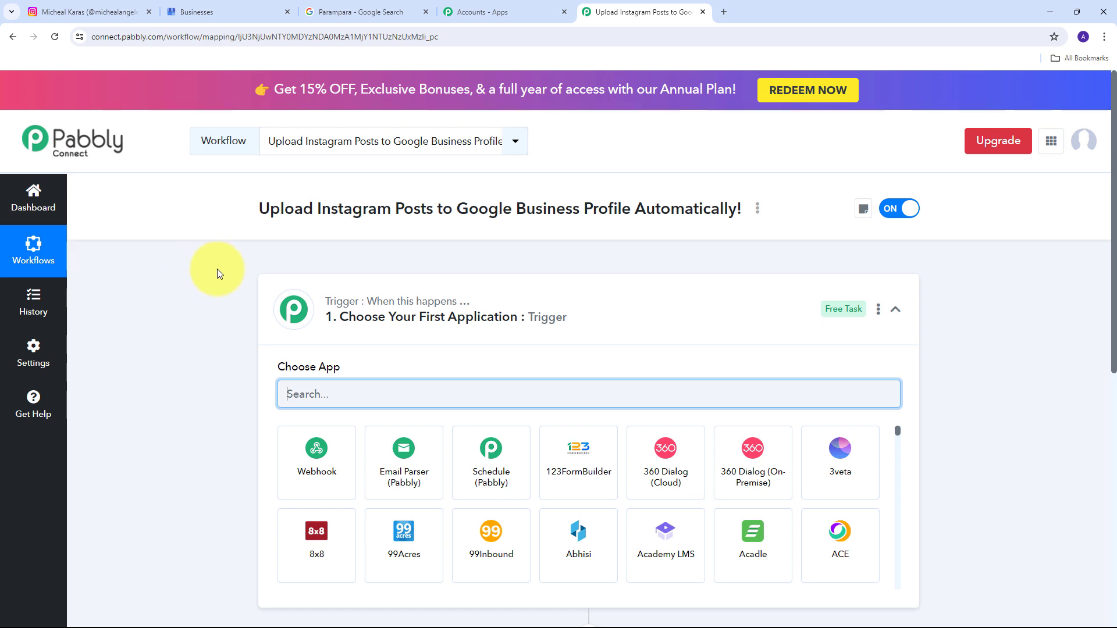
Step: Choose Instagram as the trigger app with the 'New Media Posted in My Account' event
scroll(361, 291, down, 3)
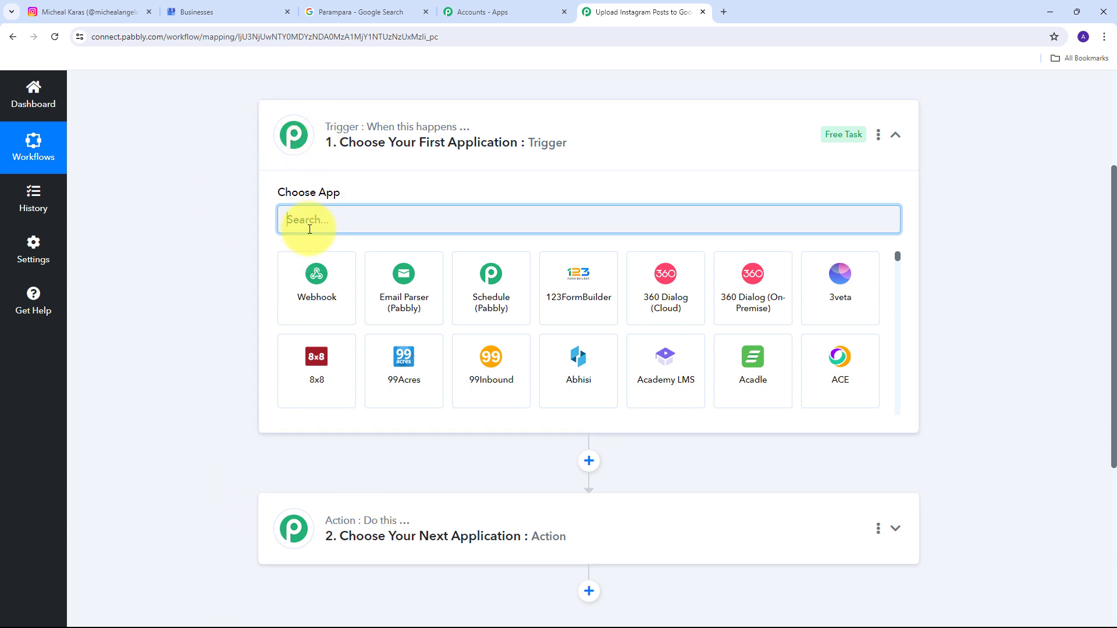
text(Insta)
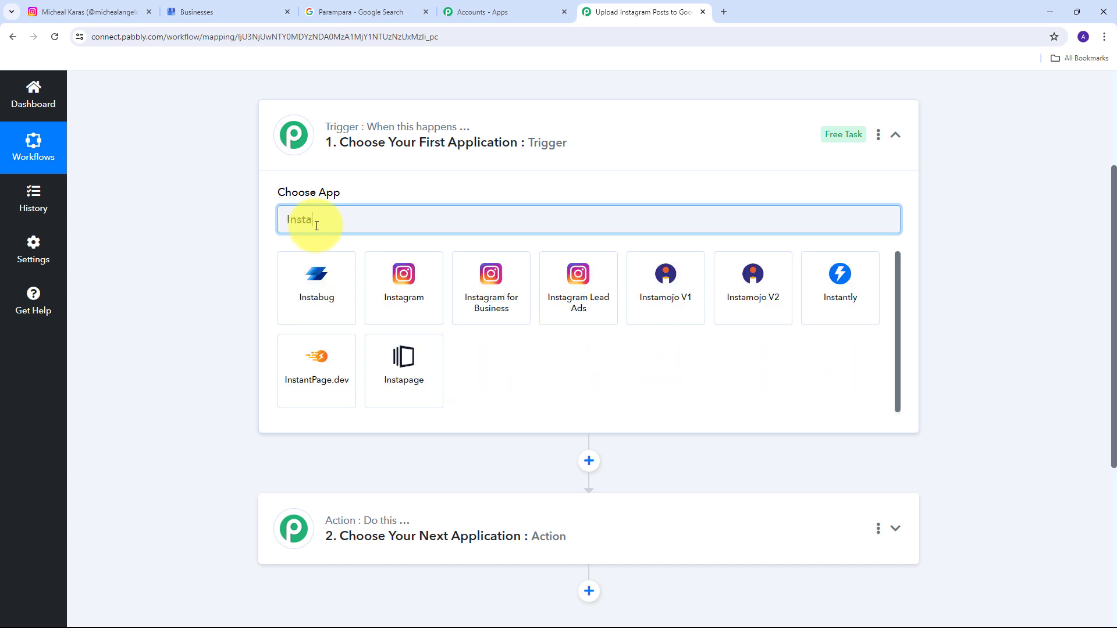
text(gram)
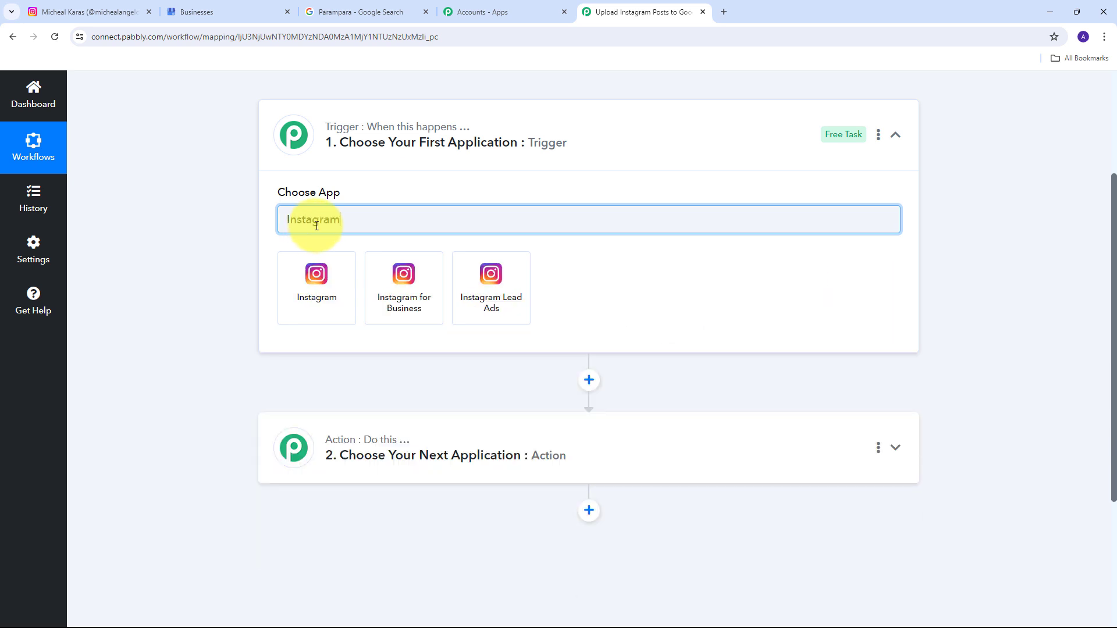
click(320, 285)
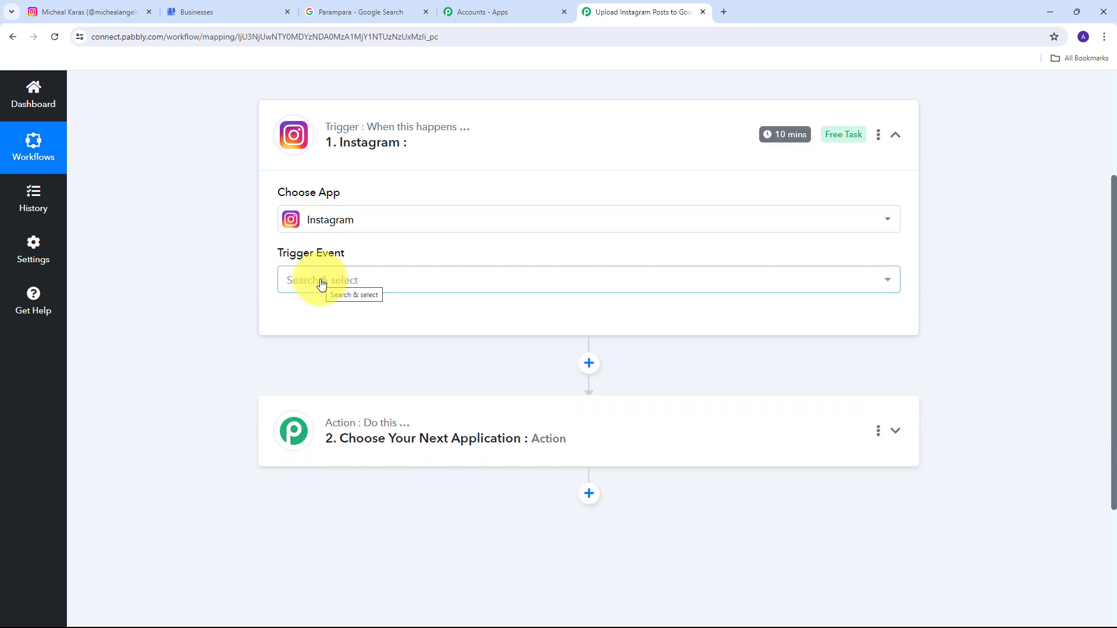
click(479, 284)
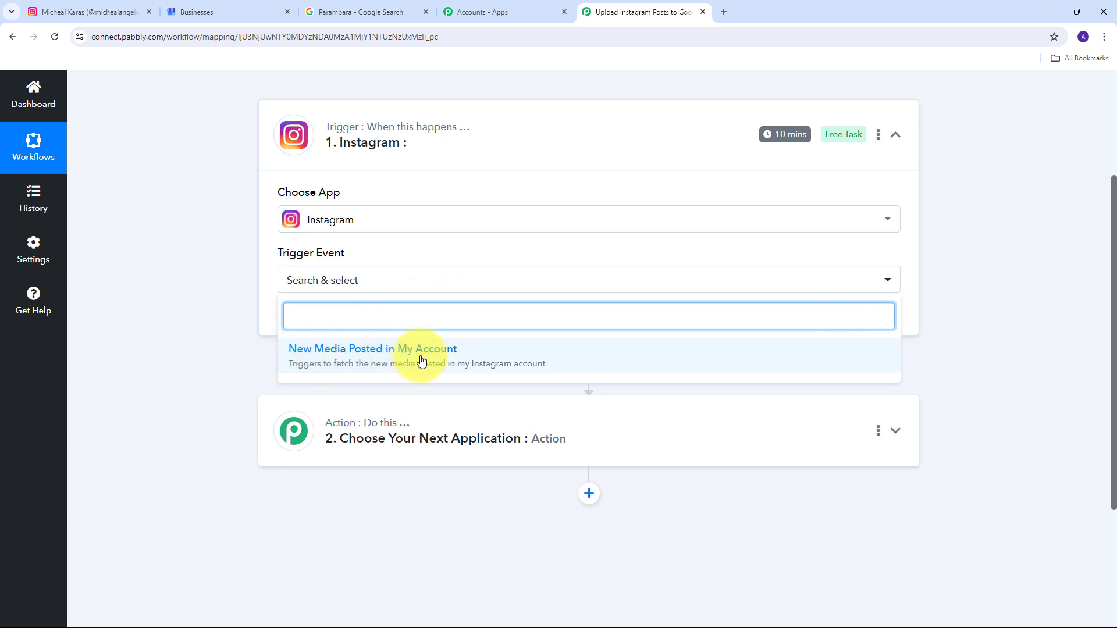
click(332, 360)
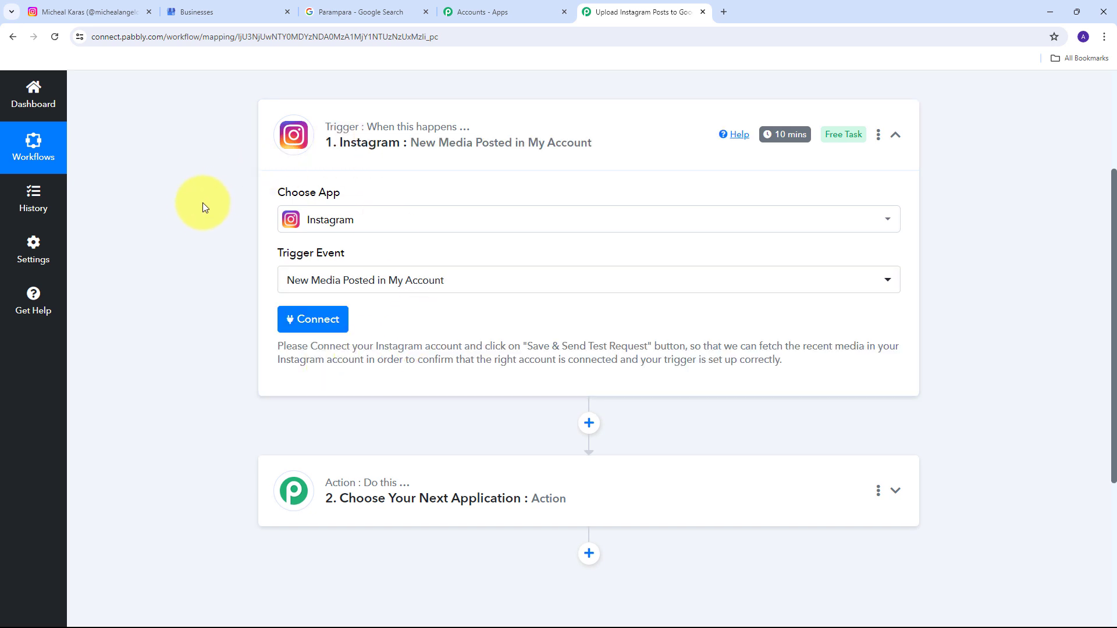
click(317, 325)
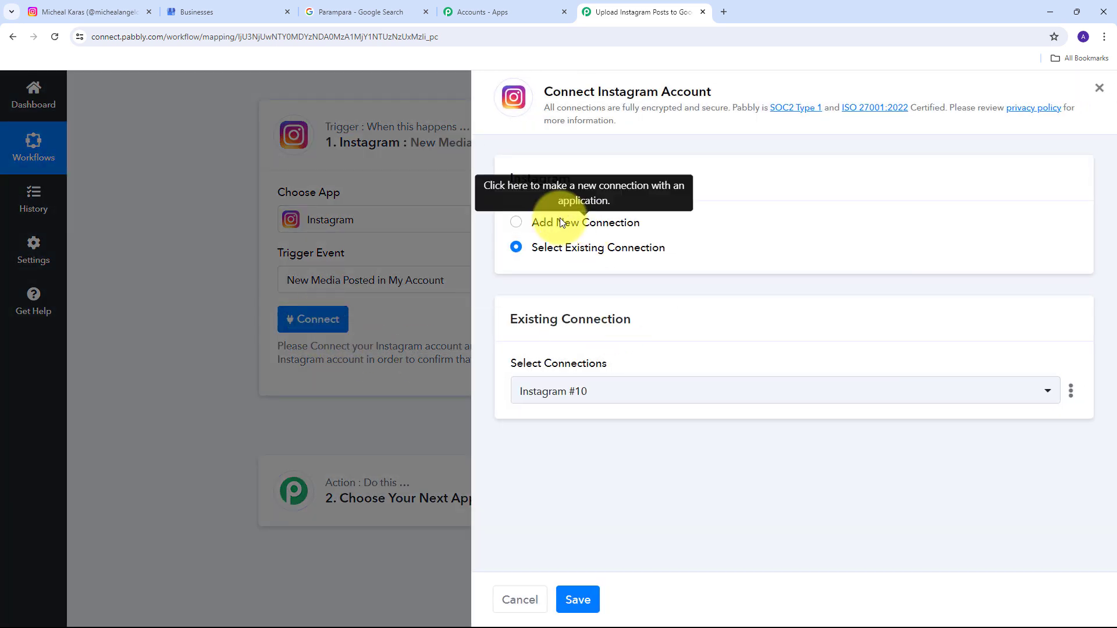
Step: Authorize a new Instagram connection for the trigger and go back to the Instagram profile
click(558, 224)
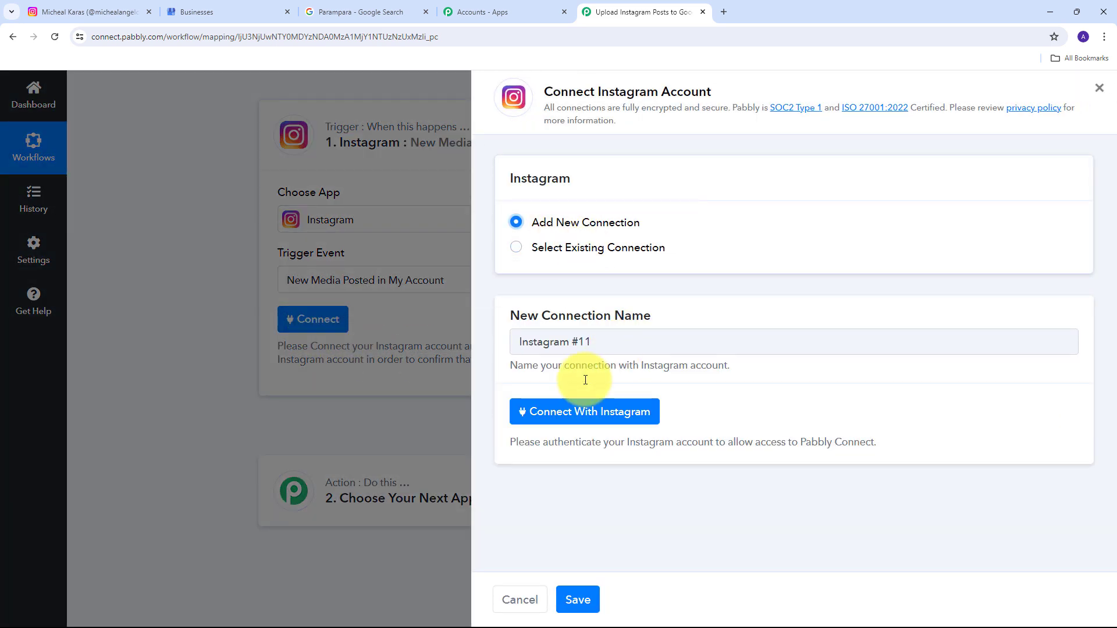
click(594, 416)
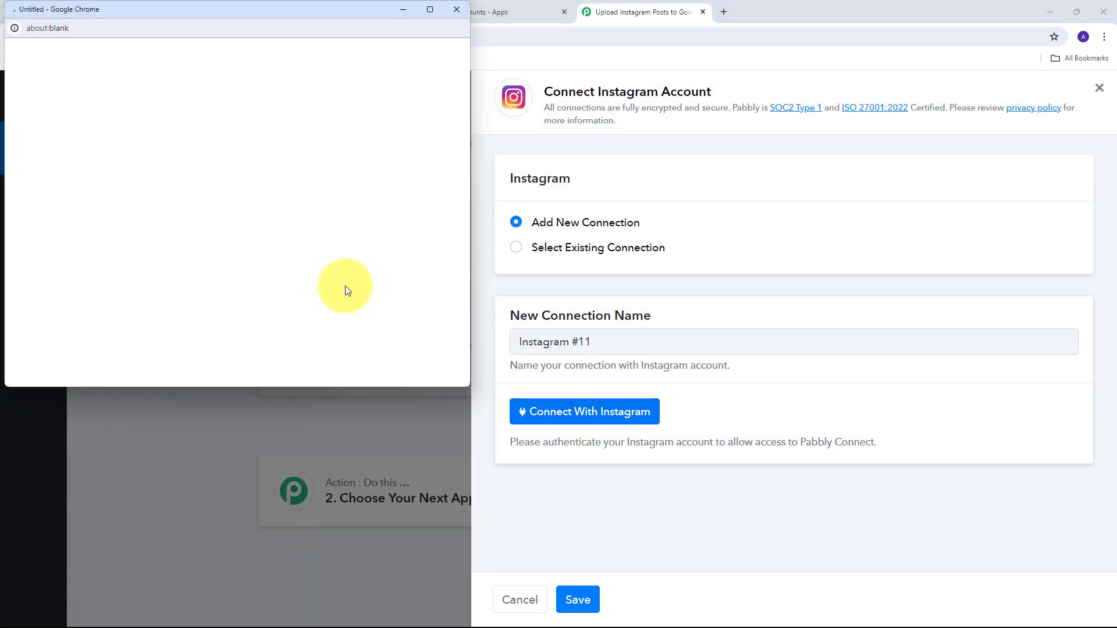
click(198, 271)
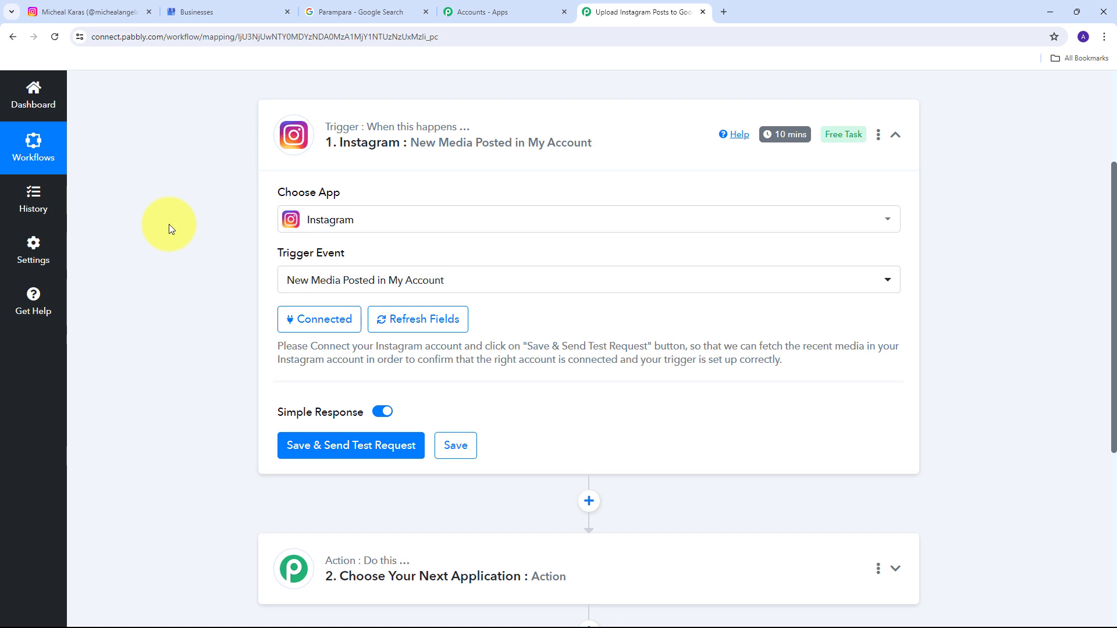
click(83, 7)
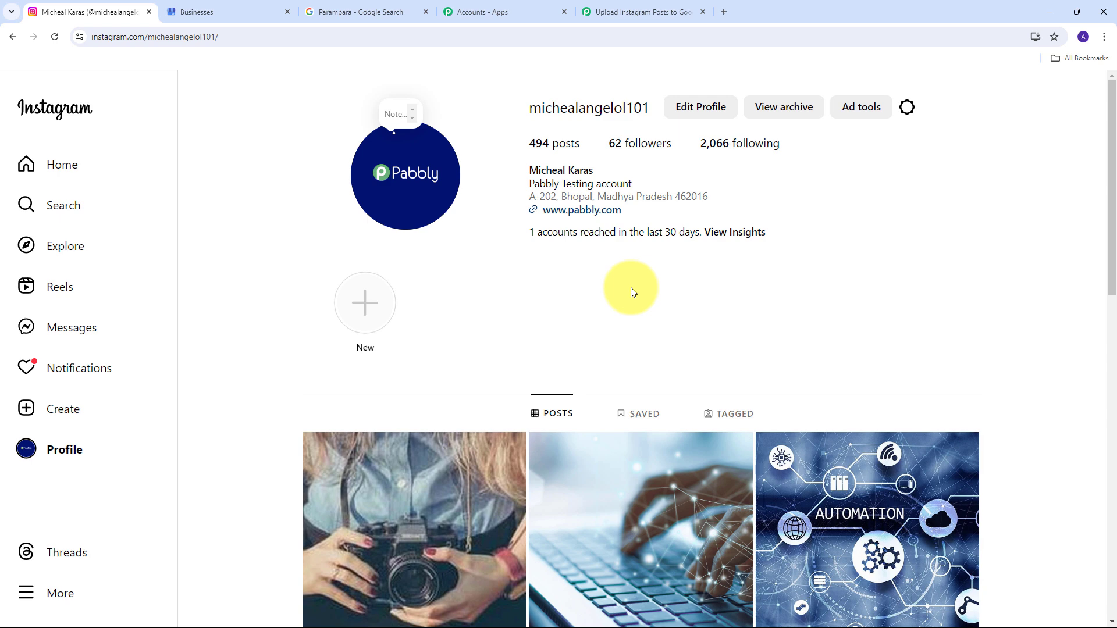
Step: Start a new Instagram post with the Red Orange Simple Korean Food Promotion image at Original ratio
click(80, 410)
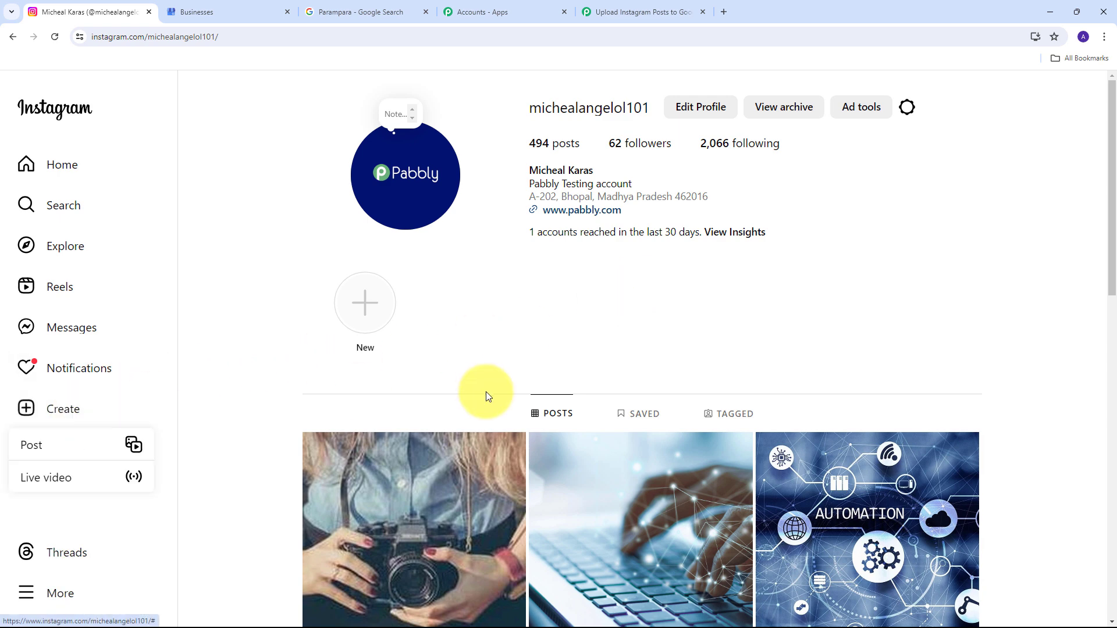
click(33, 449)
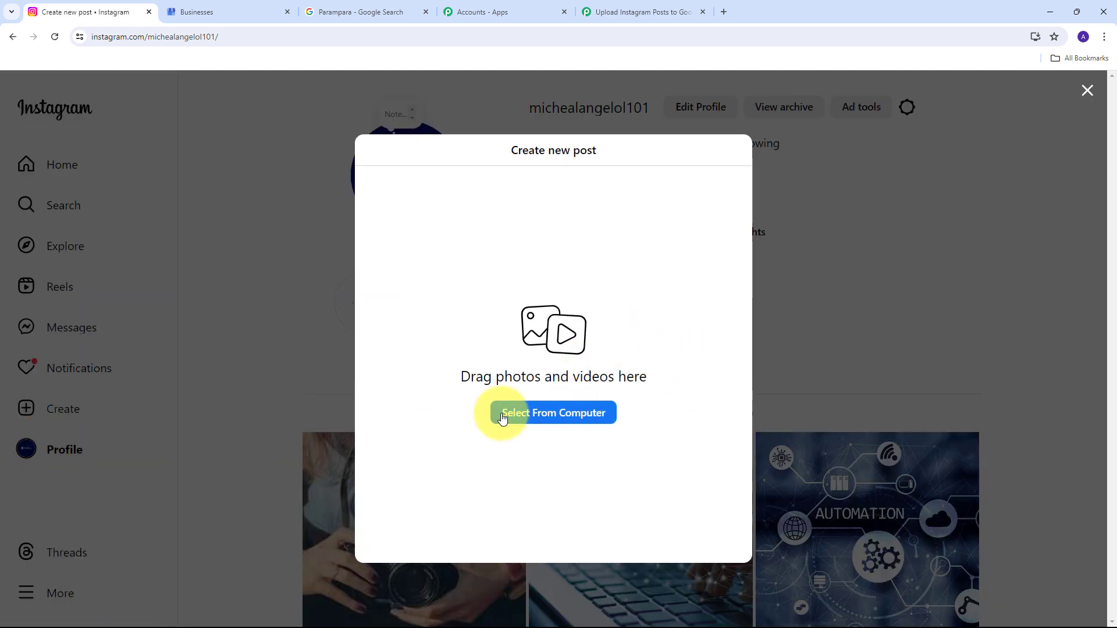
click(547, 417)
click(189, 194)
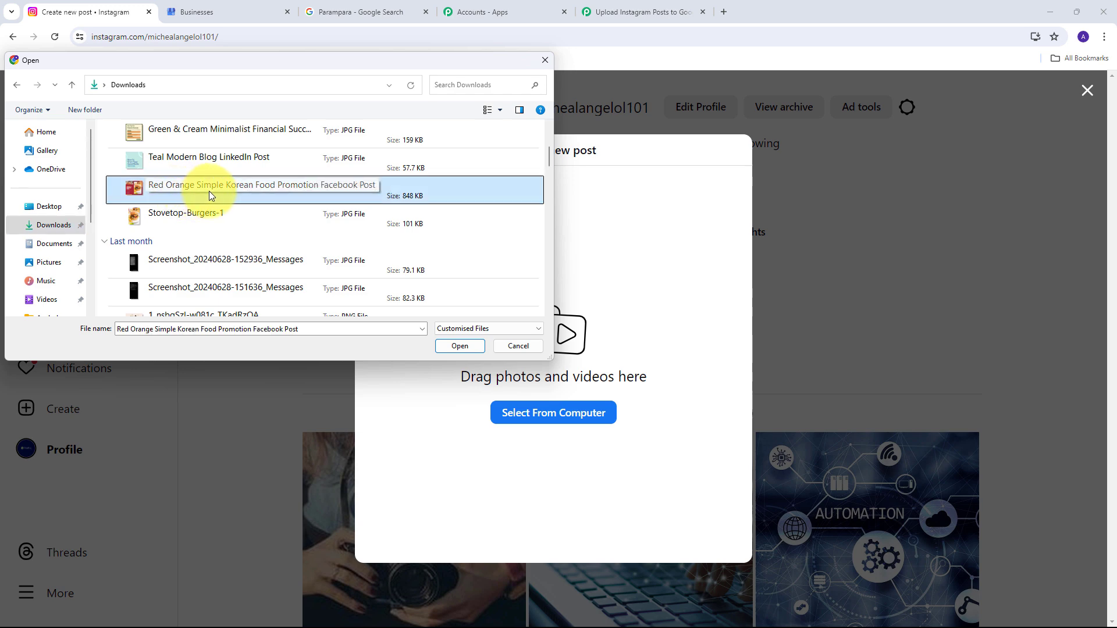
double_click(208, 192)
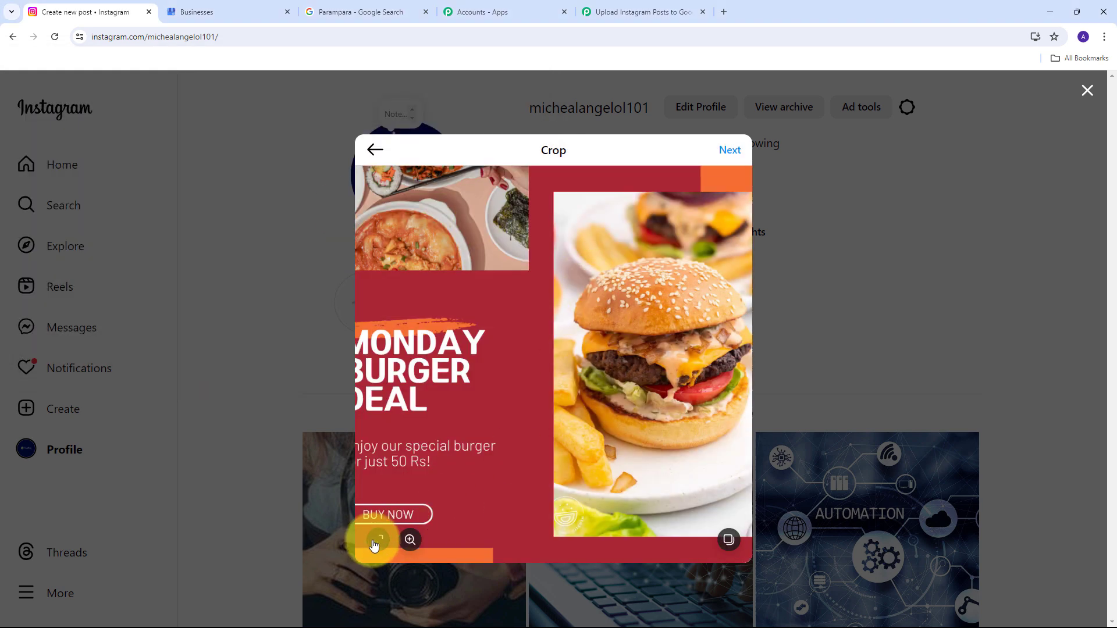
click(374, 545)
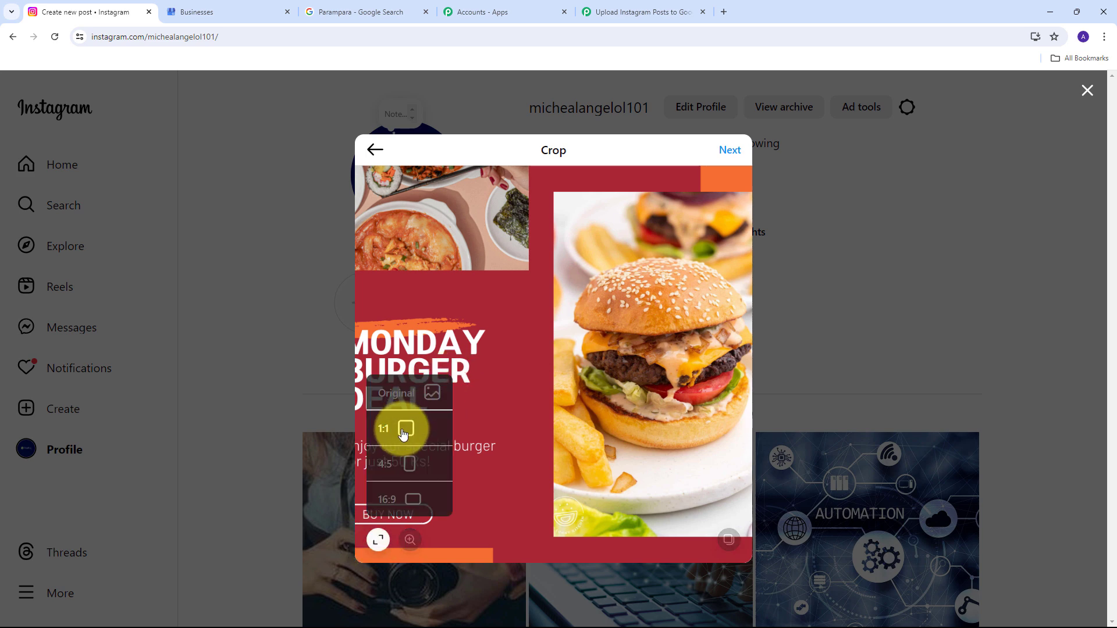
click(397, 384)
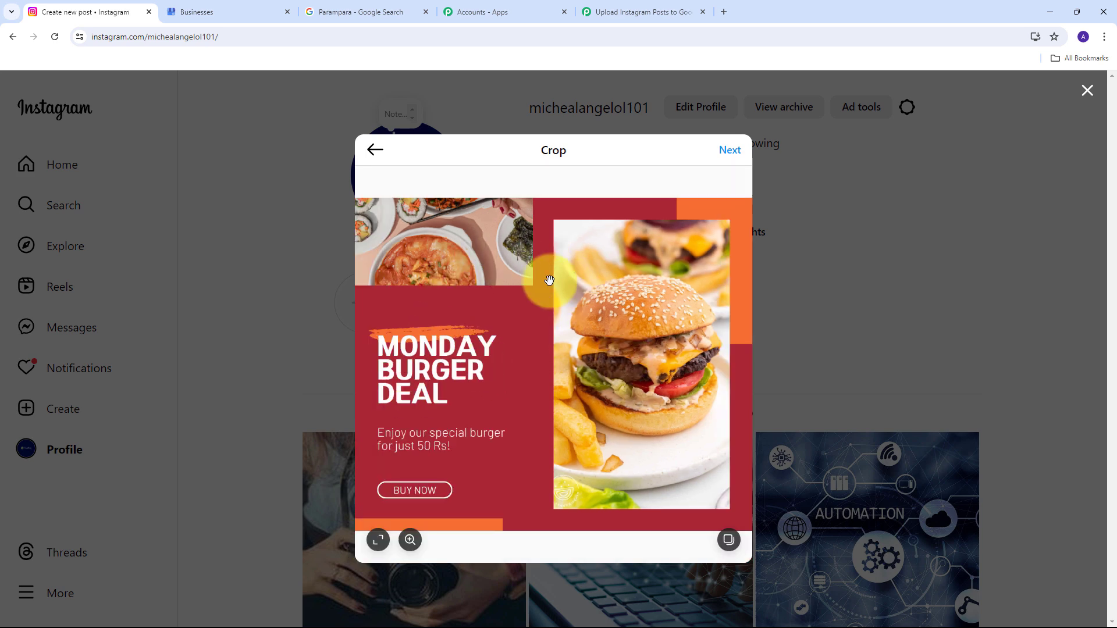
click(730, 151)
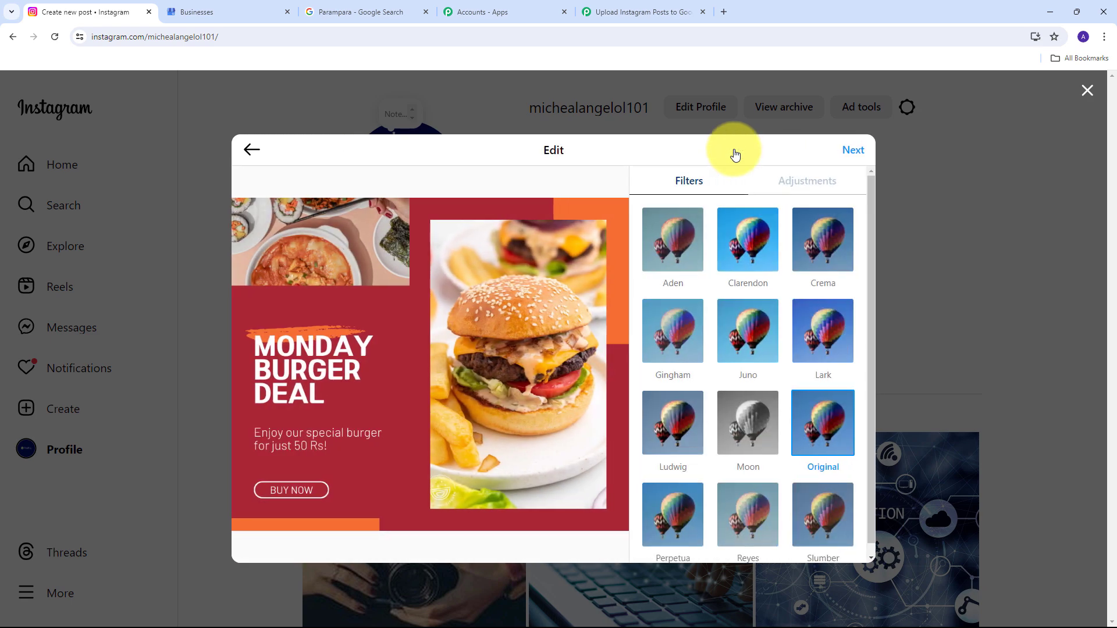
click(851, 151)
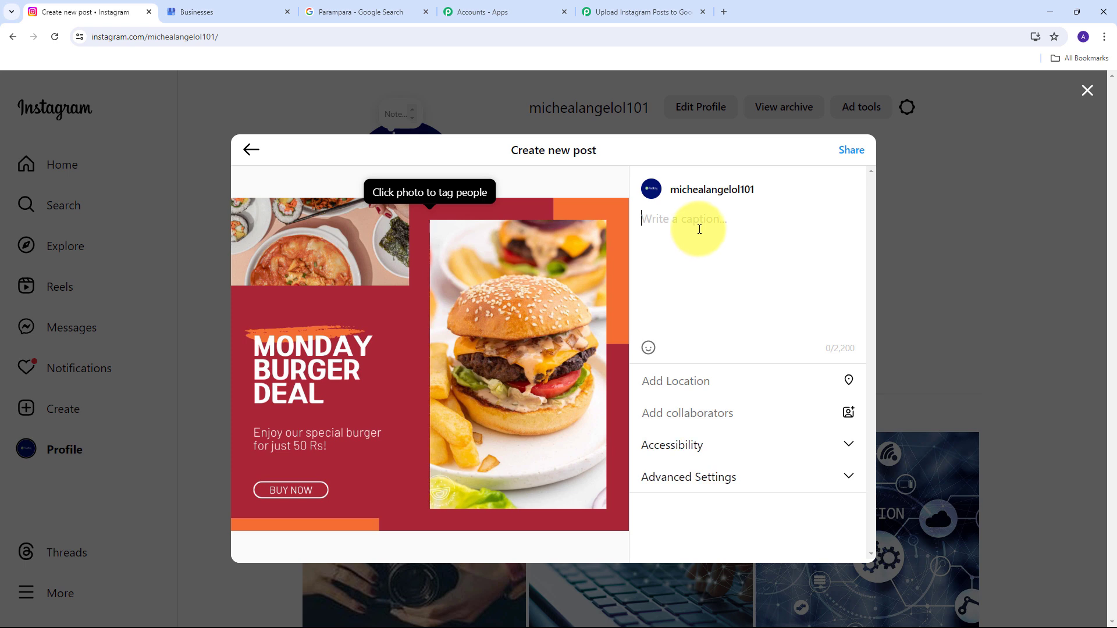
Step: Paste the Monday offer caption and share the burger deal post
click(699, 229)
text(We have a special offer for you all this Monday!! You can enjoy every burger at just 50 Rs from our store!! So what are you waiting for now go and grab your burger.)
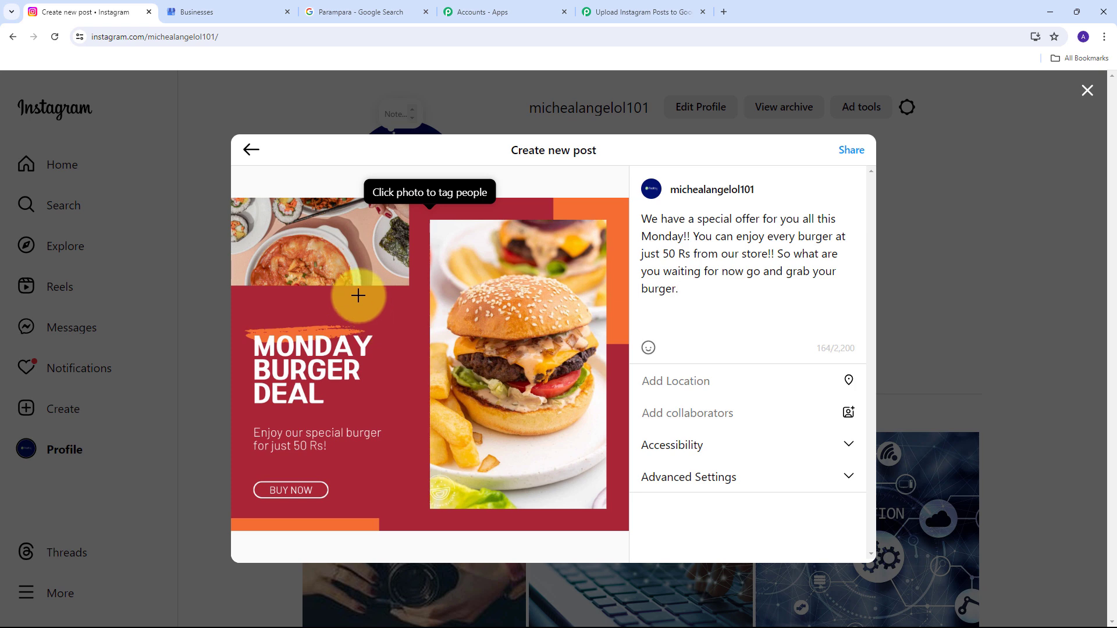
click(851, 150)
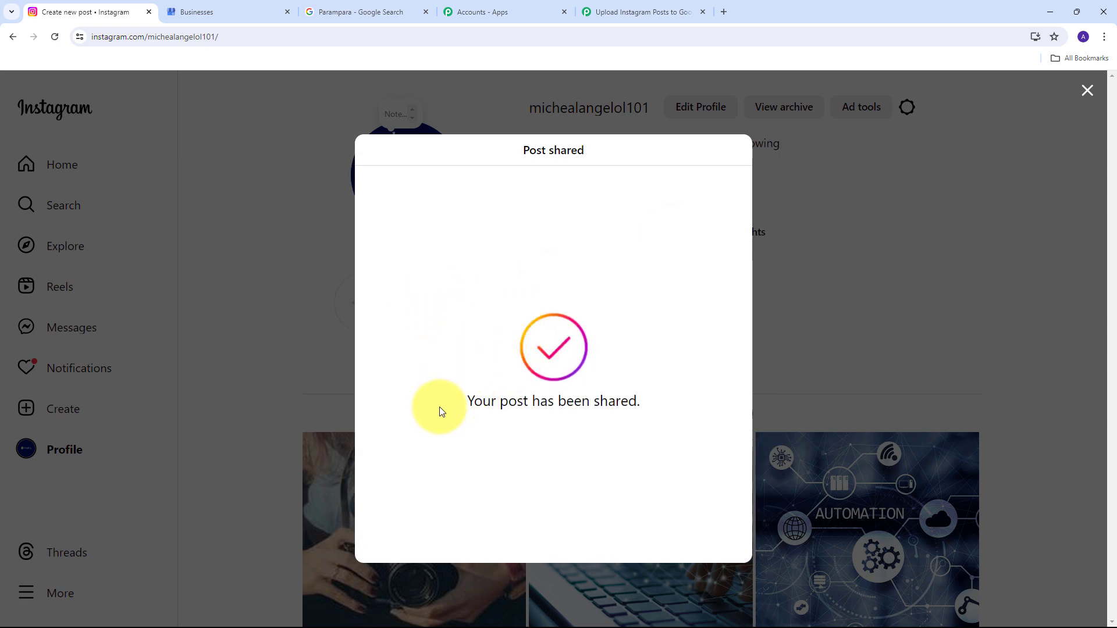
click(842, 232)
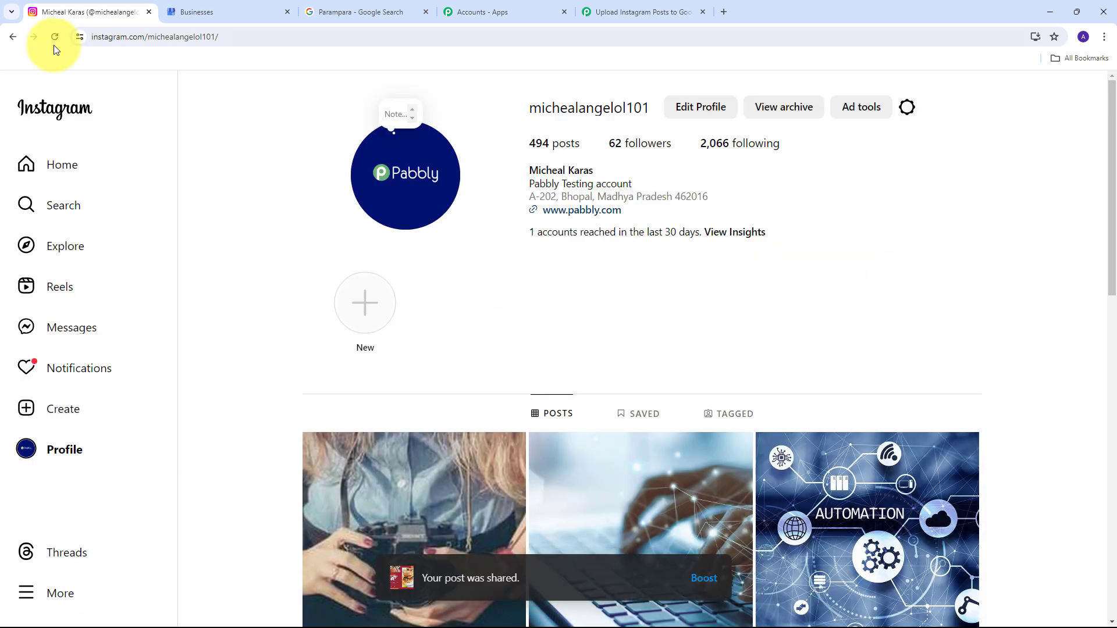
Step: Reload the profile to confirm the new burger post, then go back to the Pabbly workflow
click(53, 39)
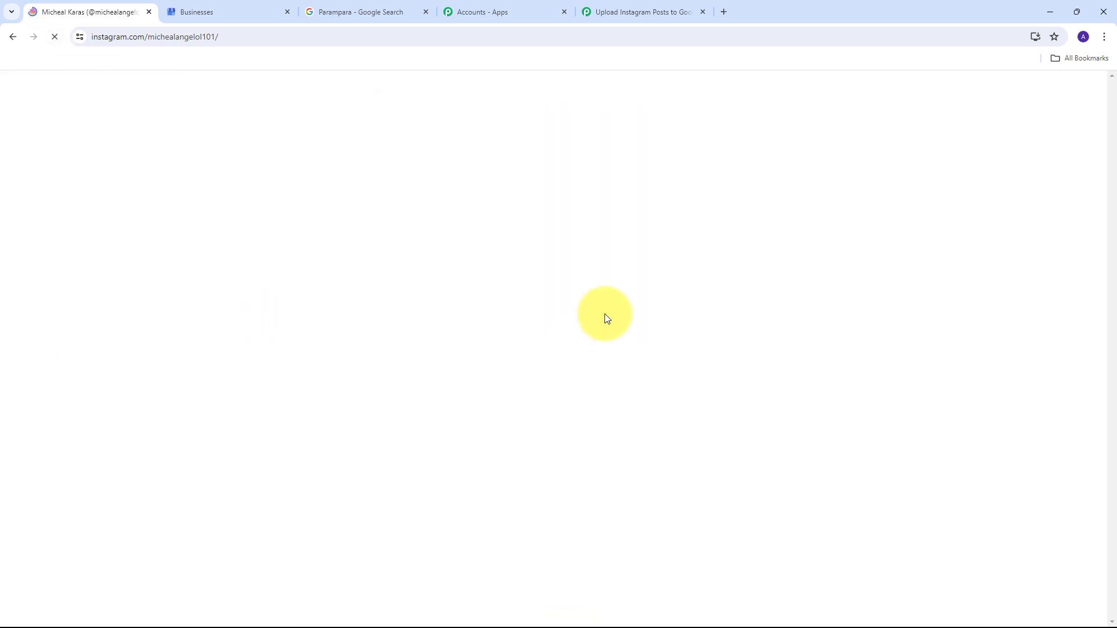
scroll(563, 343, down, 2)
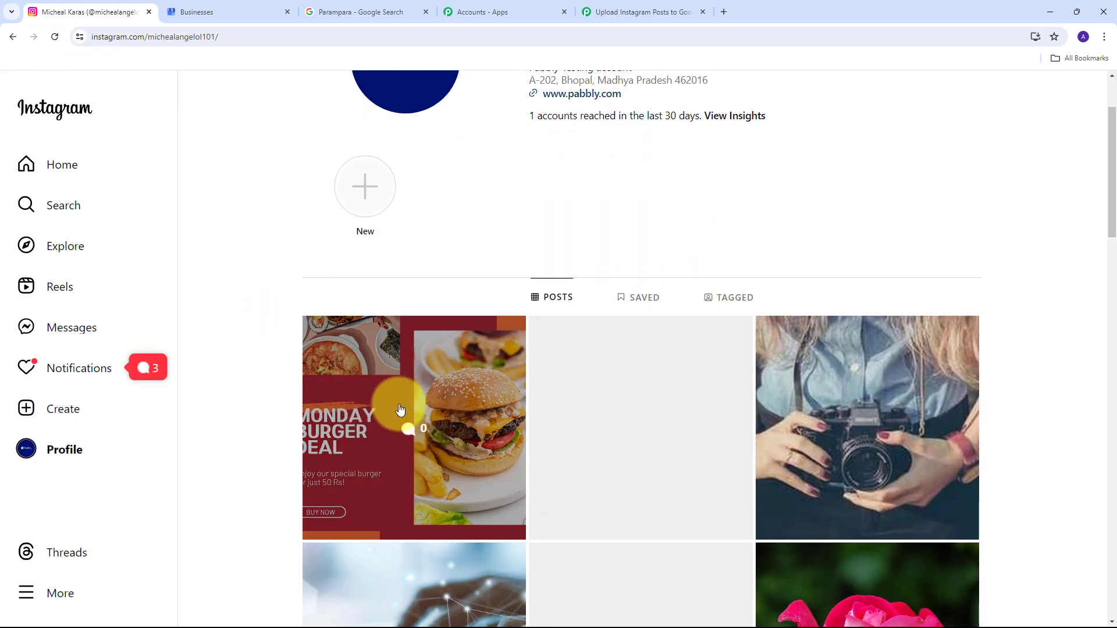
click(401, 379)
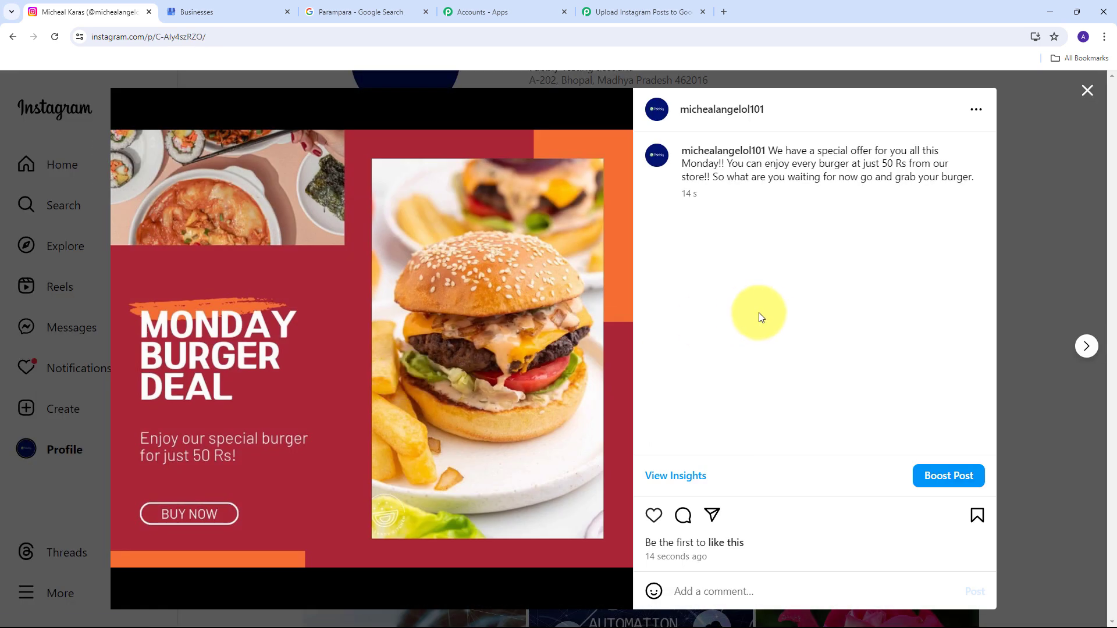
click(633, 10)
scroll(574, 314, down, 1)
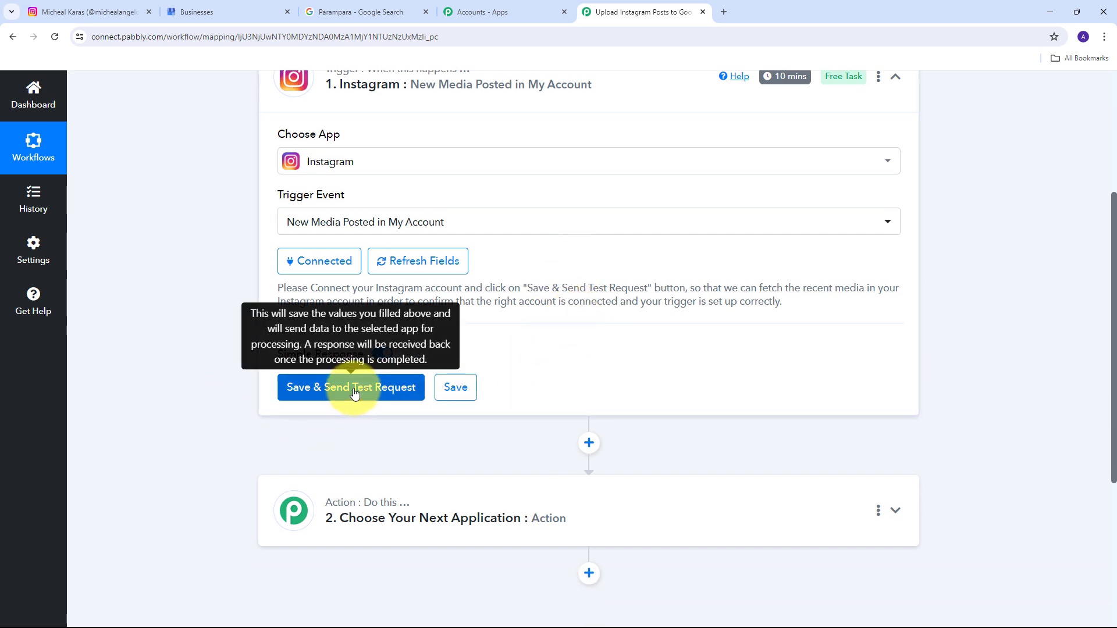
Step: Send a test request to the Instagram trigger and enlarge the Media Url box to read it
click(355, 394)
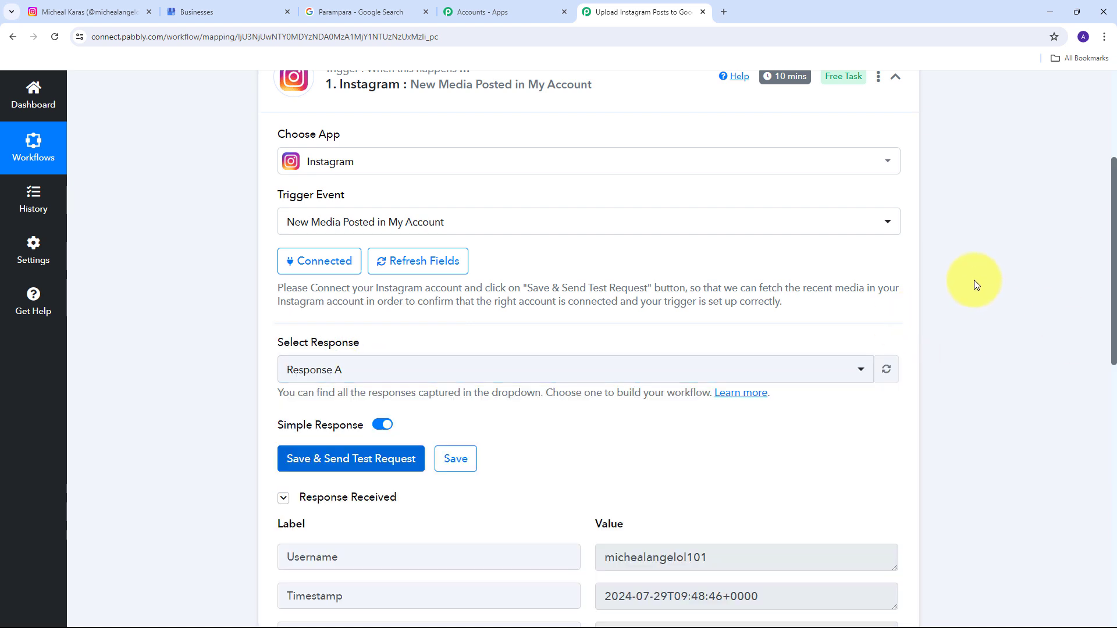
scroll(974, 281, down, 4)
scroll(974, 280, down, 1)
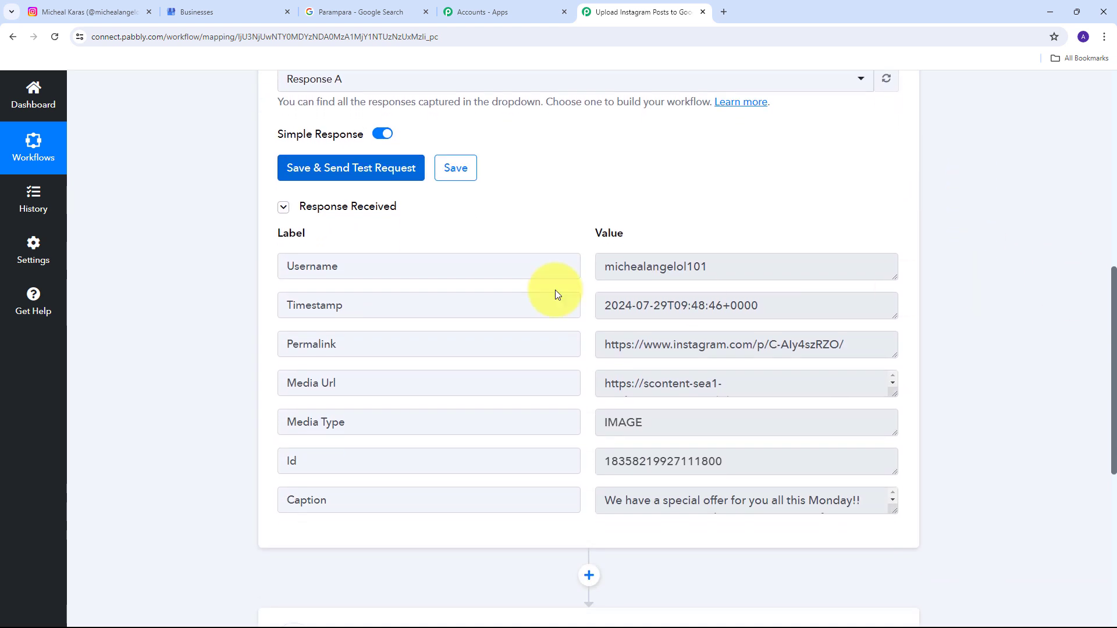
double_click(707, 267)
drag(894, 394, 892, 504)
drag(602, 384, 692, 494)
Step: Check the IMAGE media type and the caption in the received response
scroll(498, 351, down, 2)
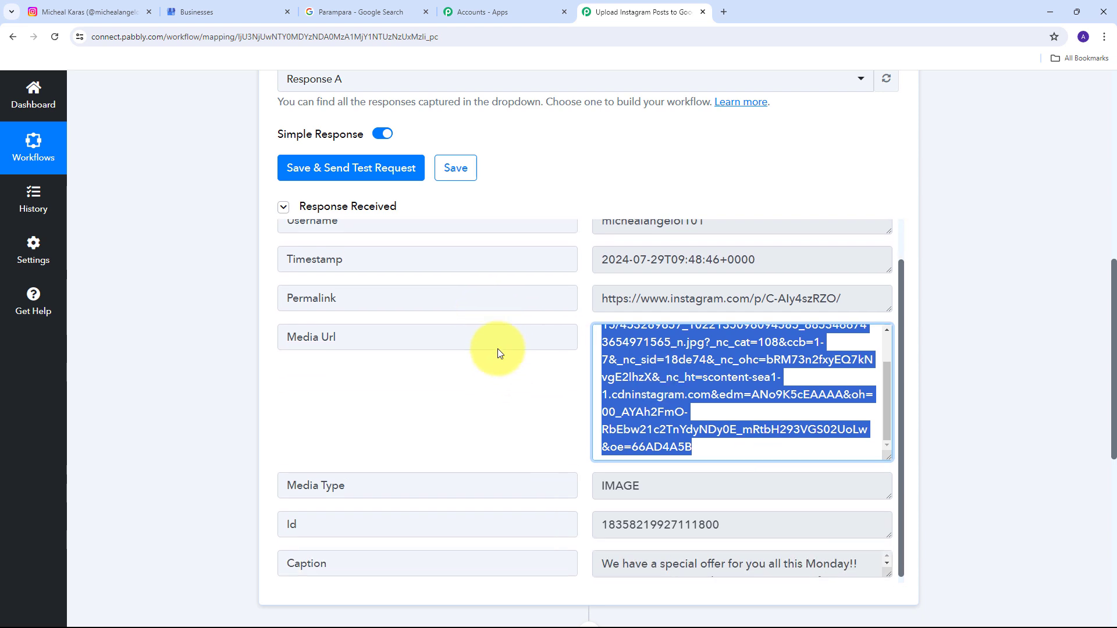
double_click(692, 422)
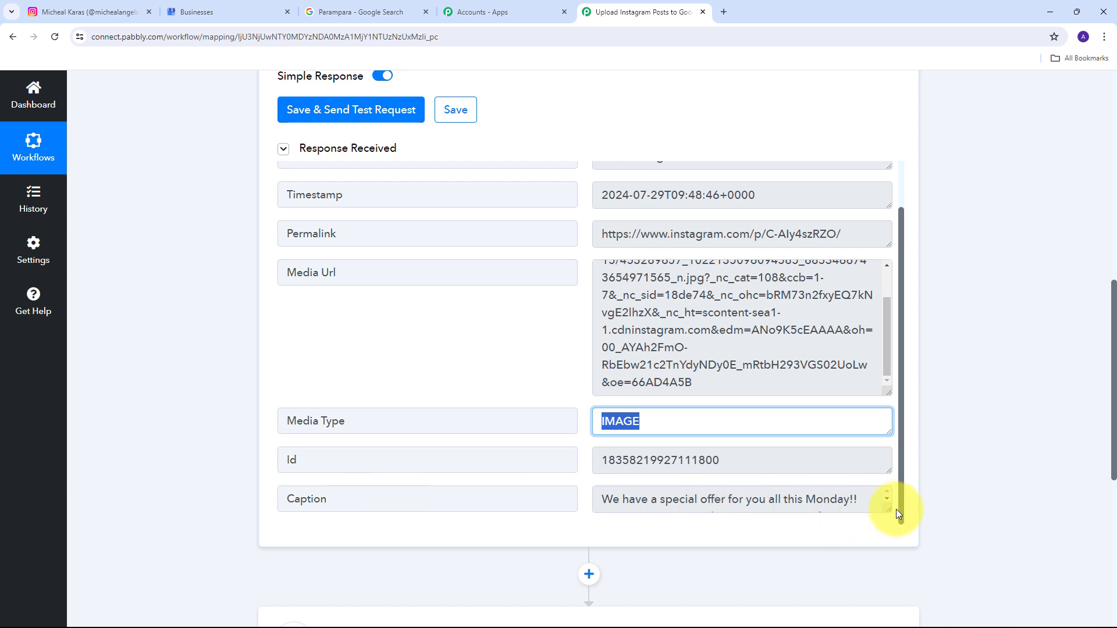
drag(888, 511, 890, 572)
scroll(728, 406, down, 1)
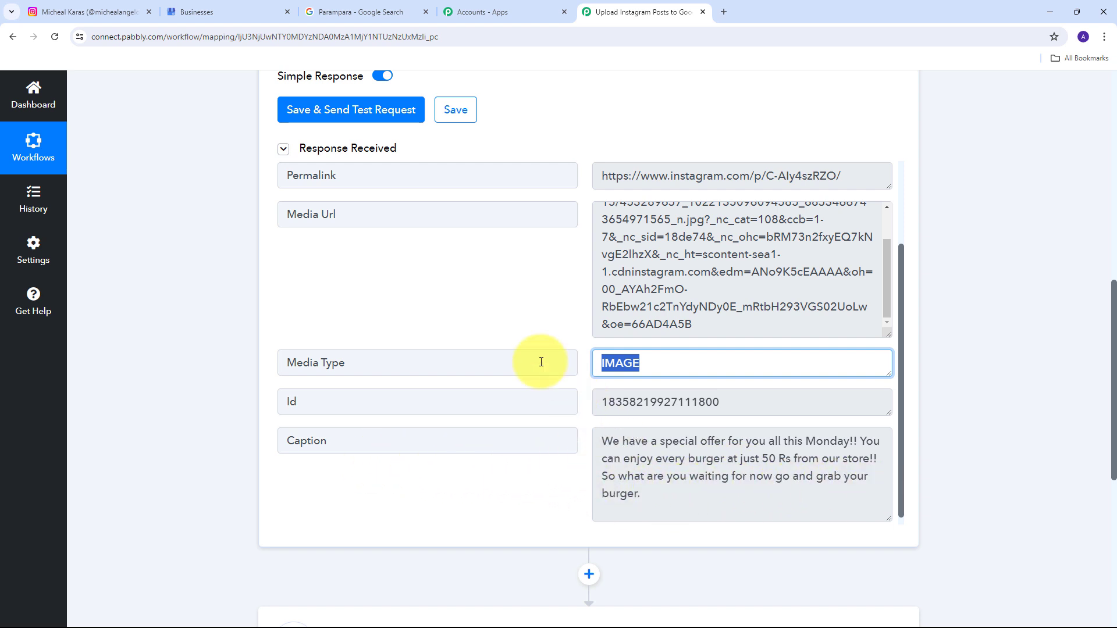
scroll(544, 357, up, 3)
scroll(698, 387, up, 3)
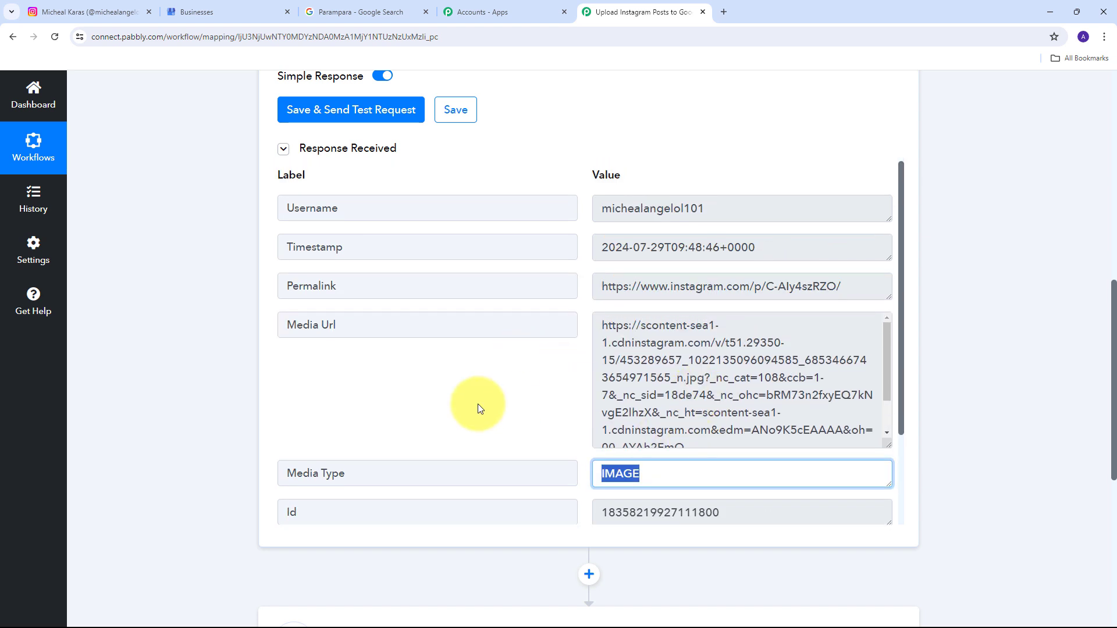
click(491, 392)
scroll(802, 264, up, 2)
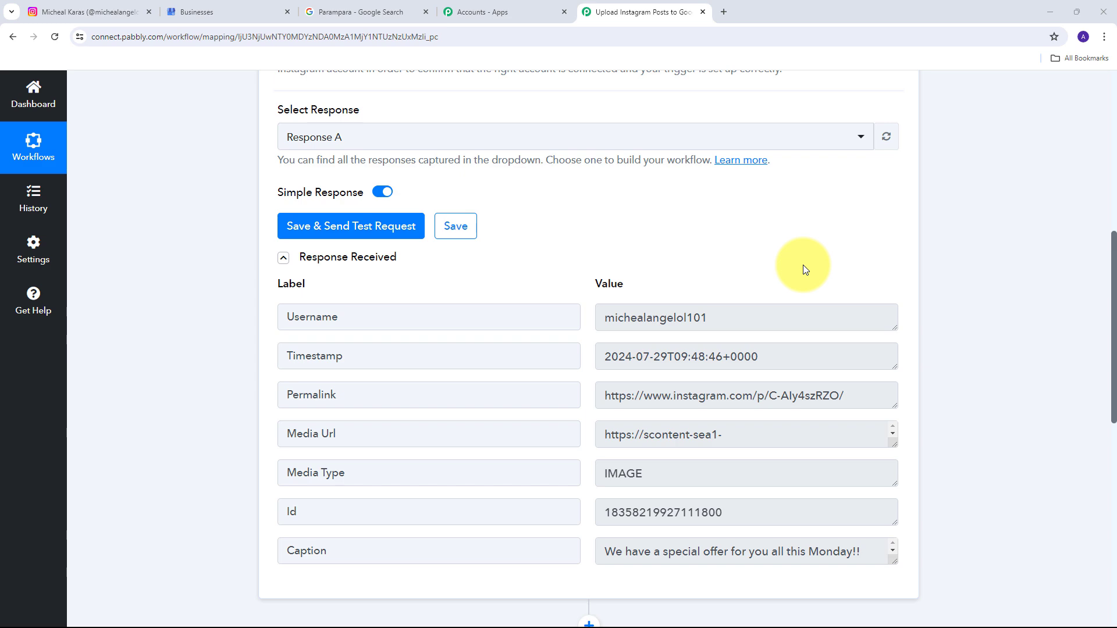
scroll(802, 264, up, 7)
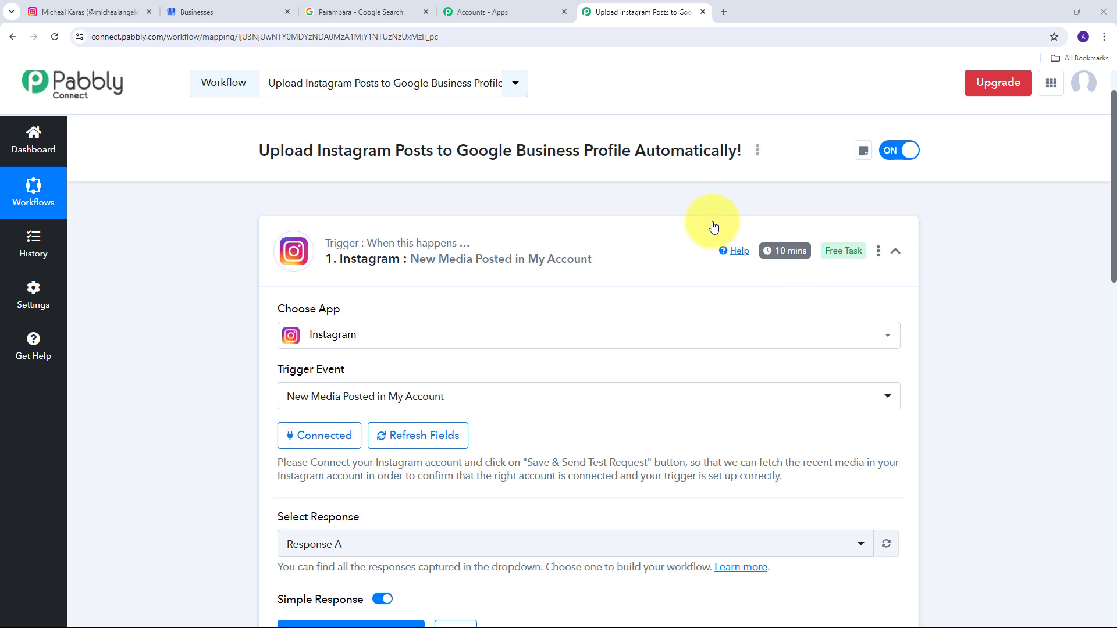
scroll(644, 267, down, 2)
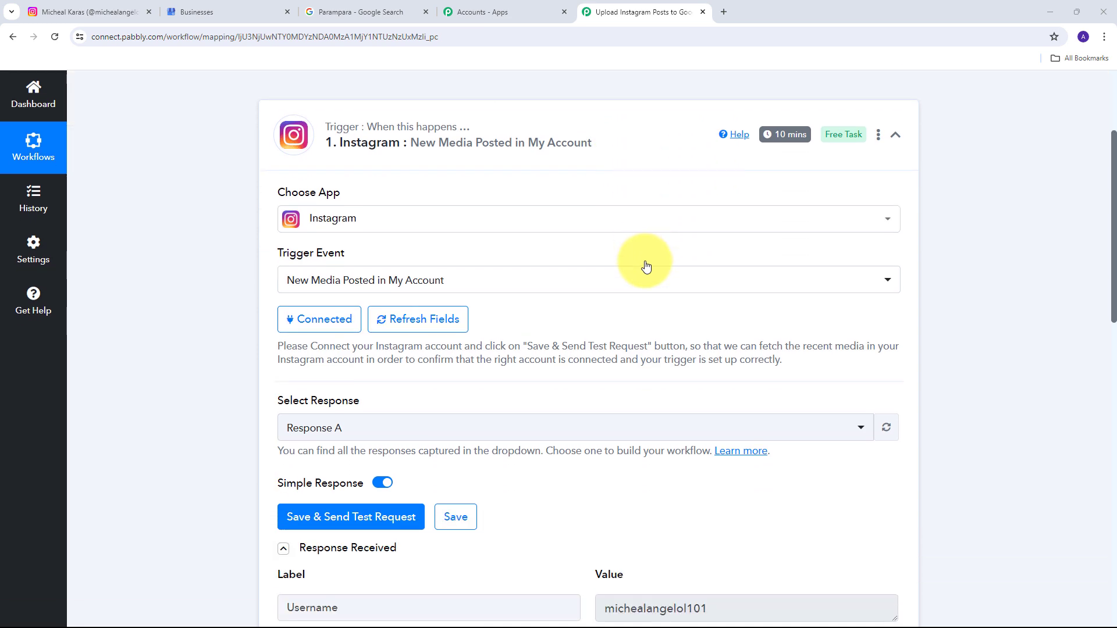
scroll(646, 266, down, 4)
scroll(645, 267, down, 3)
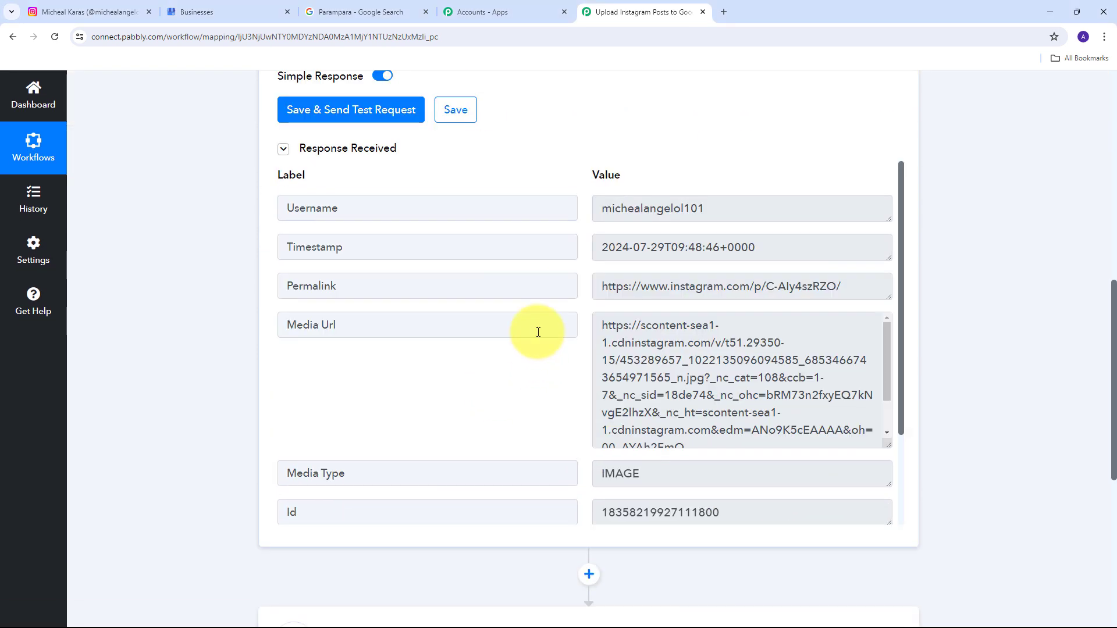
scroll(537, 332, down, 2)
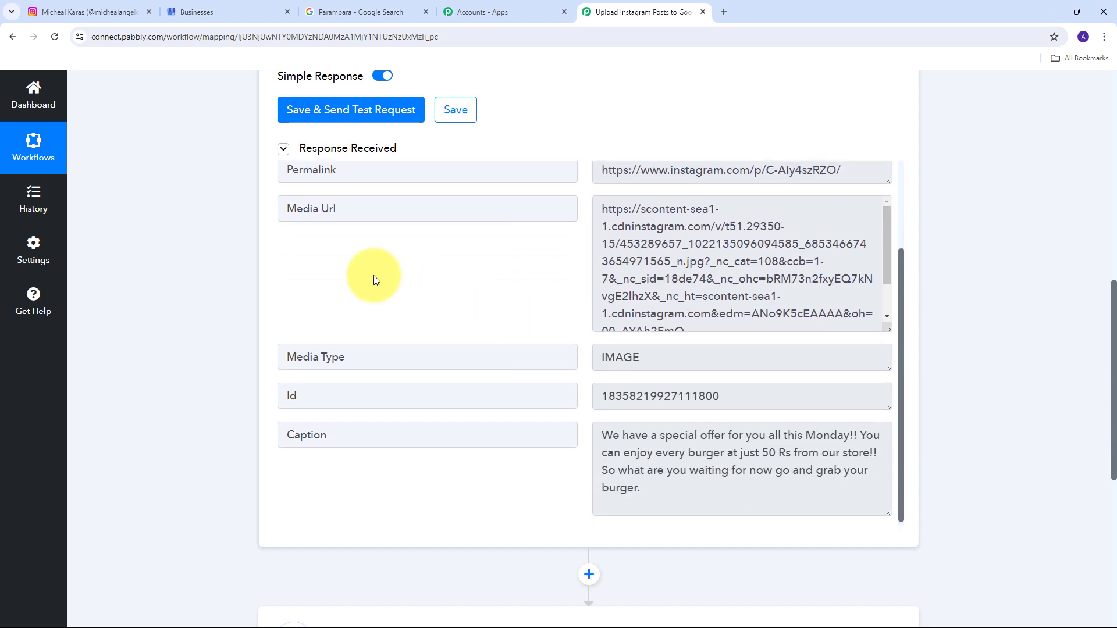
click(770, 361)
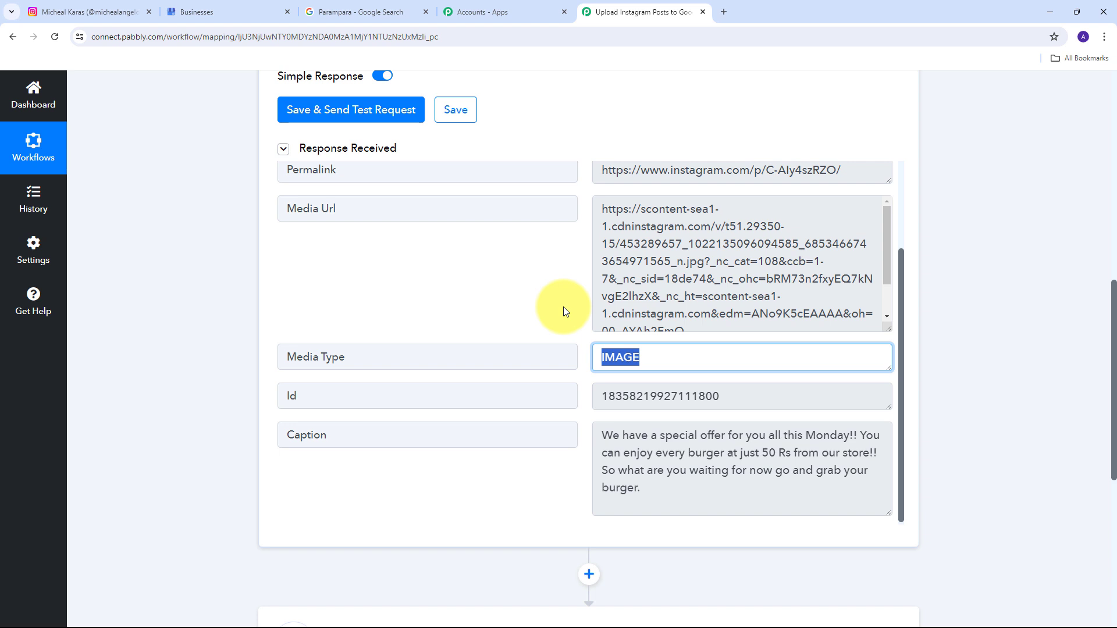
scroll(411, 290, down, 1)
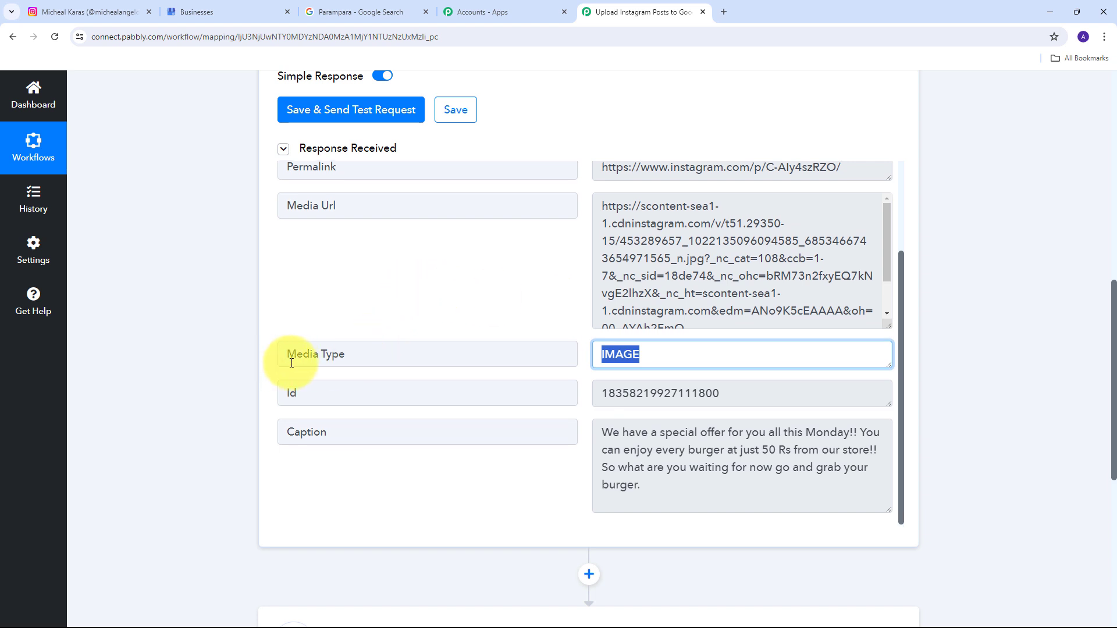
scroll(1000, 274, down, 2)
scroll(1001, 274, down, 1)
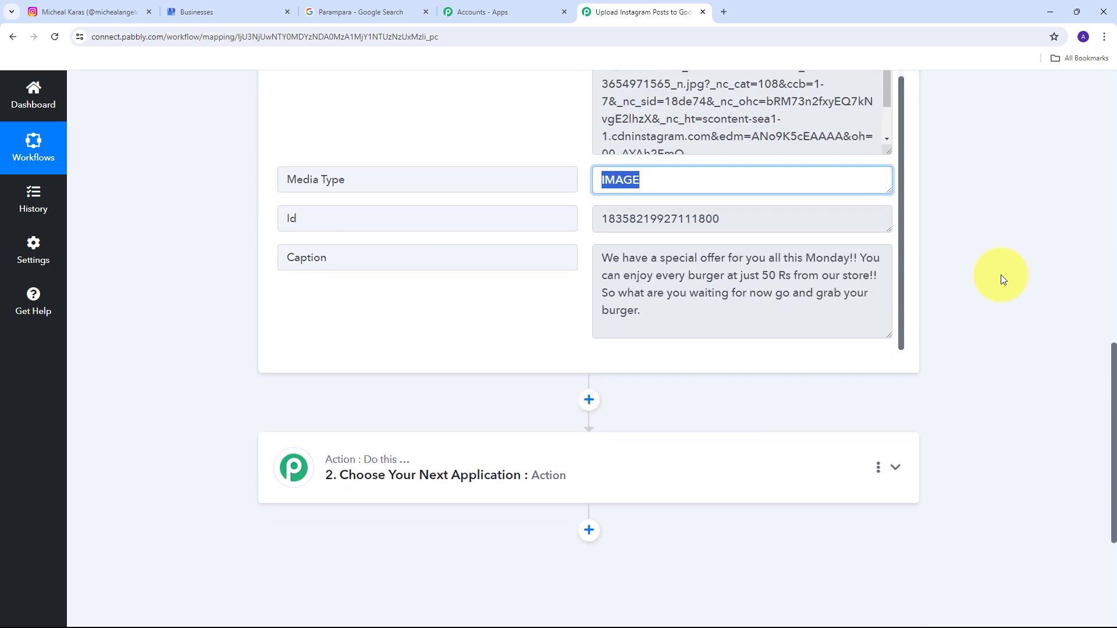
scroll(1000, 274, up, 3)
scroll(1001, 274, down, 1)
click(318, 303)
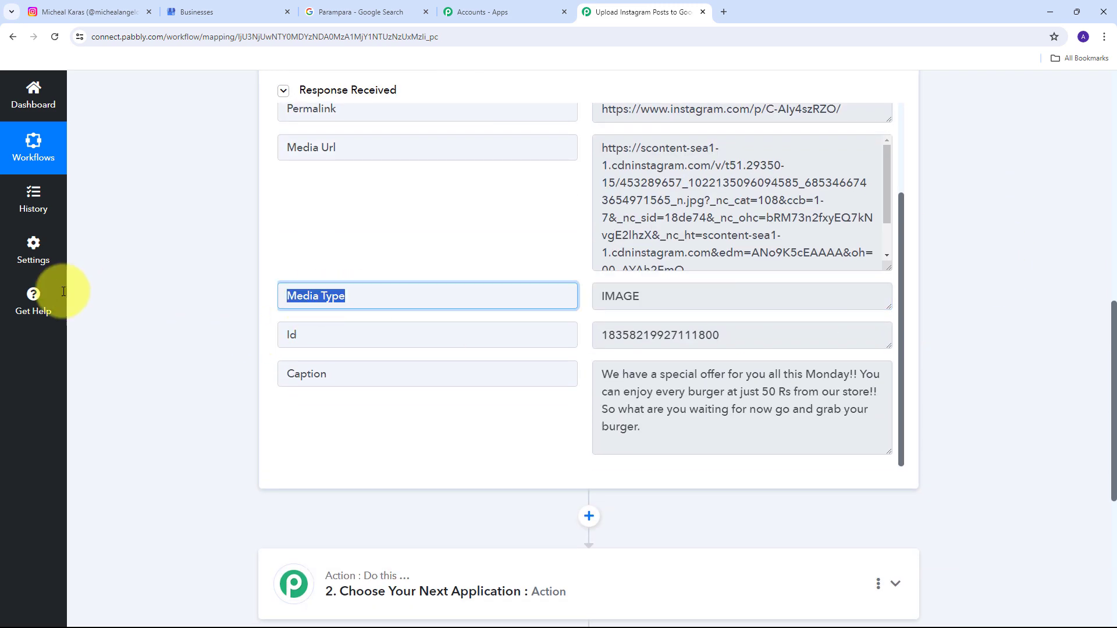
click(689, 299)
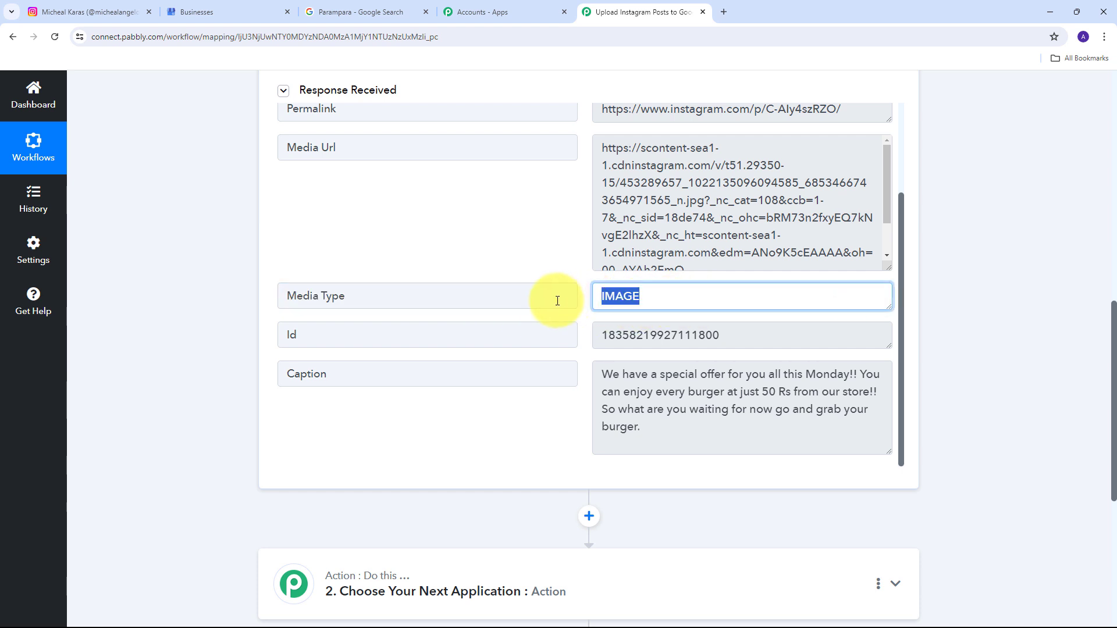
click(355, 302)
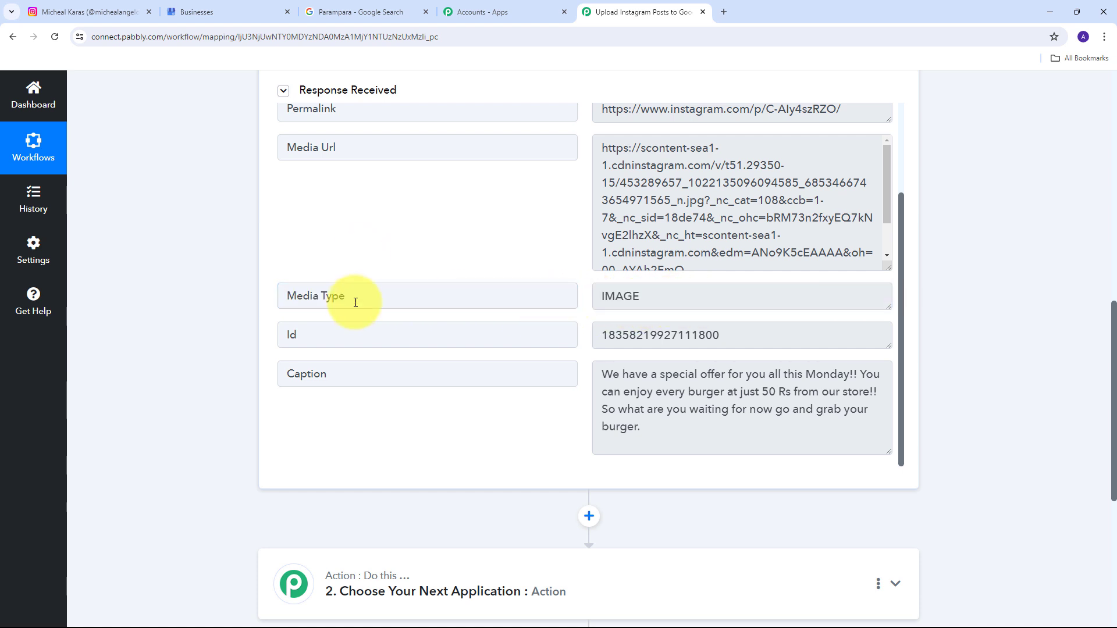
click(682, 287)
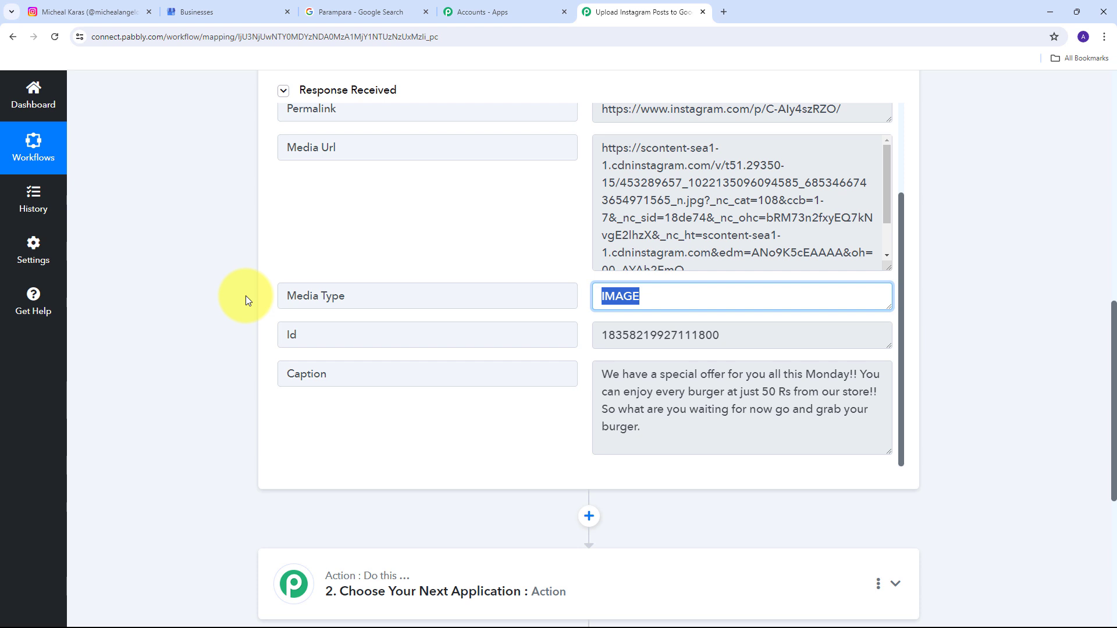
scroll(768, 369, down, 3)
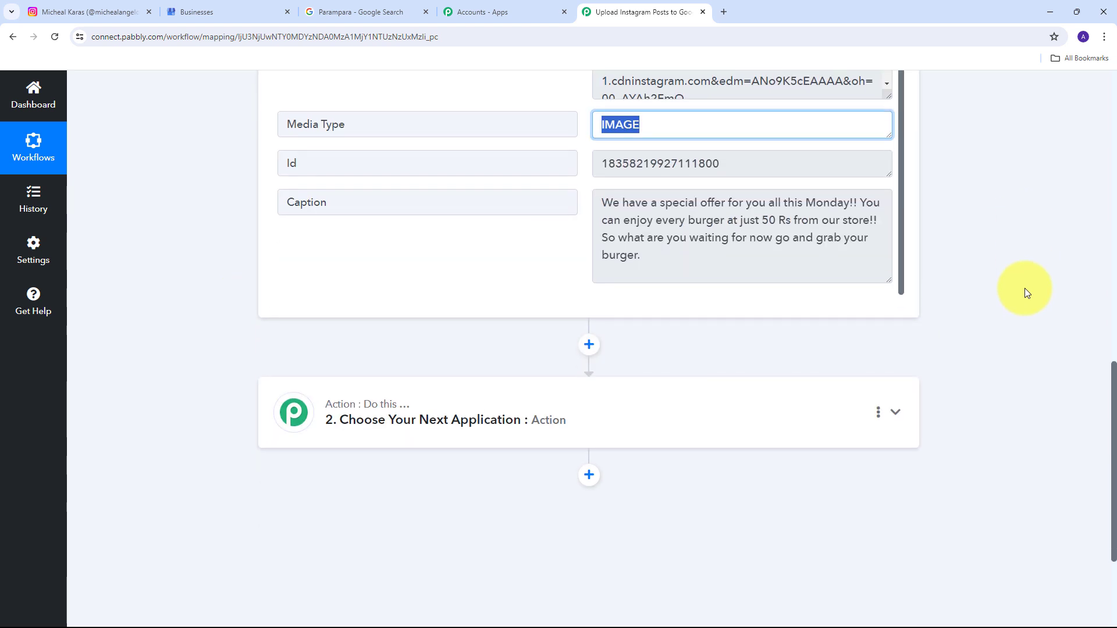
click(895, 409)
Step: Make the second step a Filter (Pabbly) step with the Filter Values action event, and connect it
scroll(279, 343, up, 5)
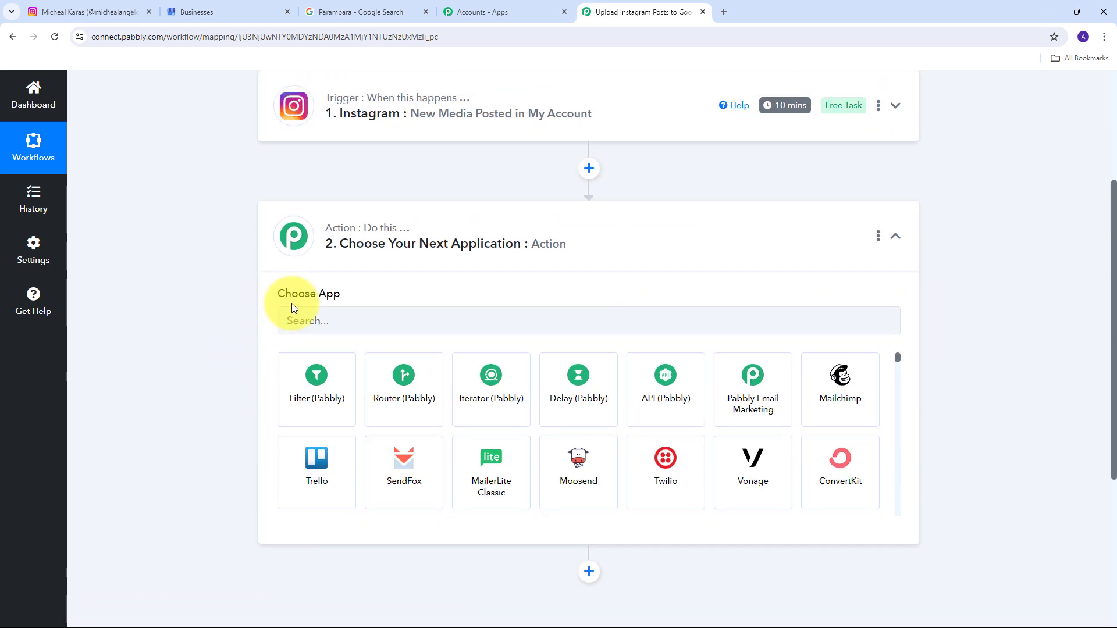
click(325, 387)
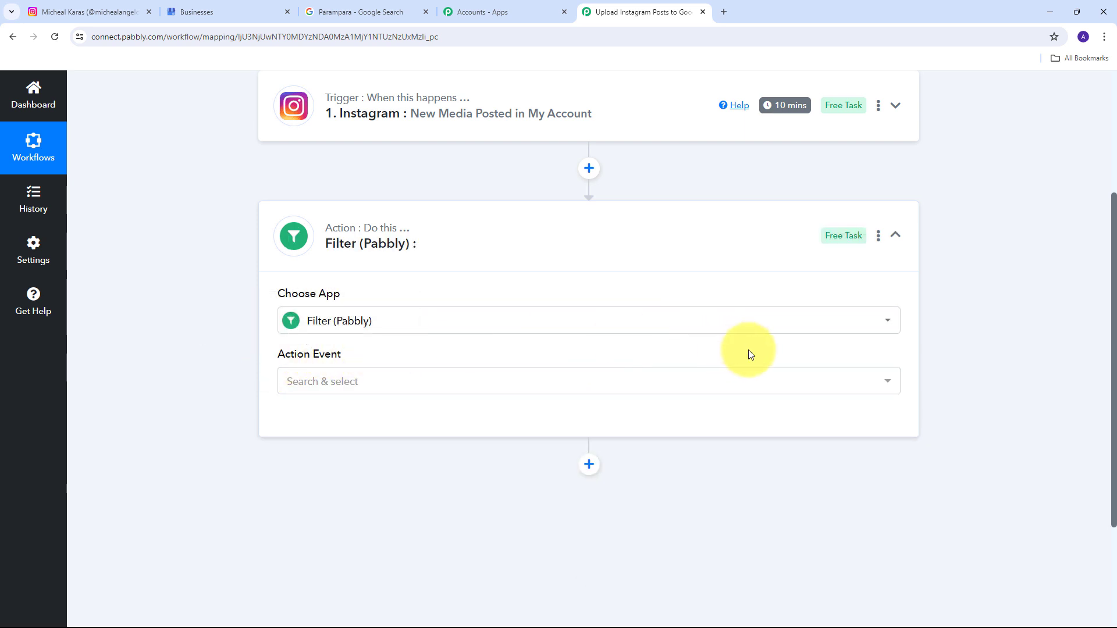
click(774, 386)
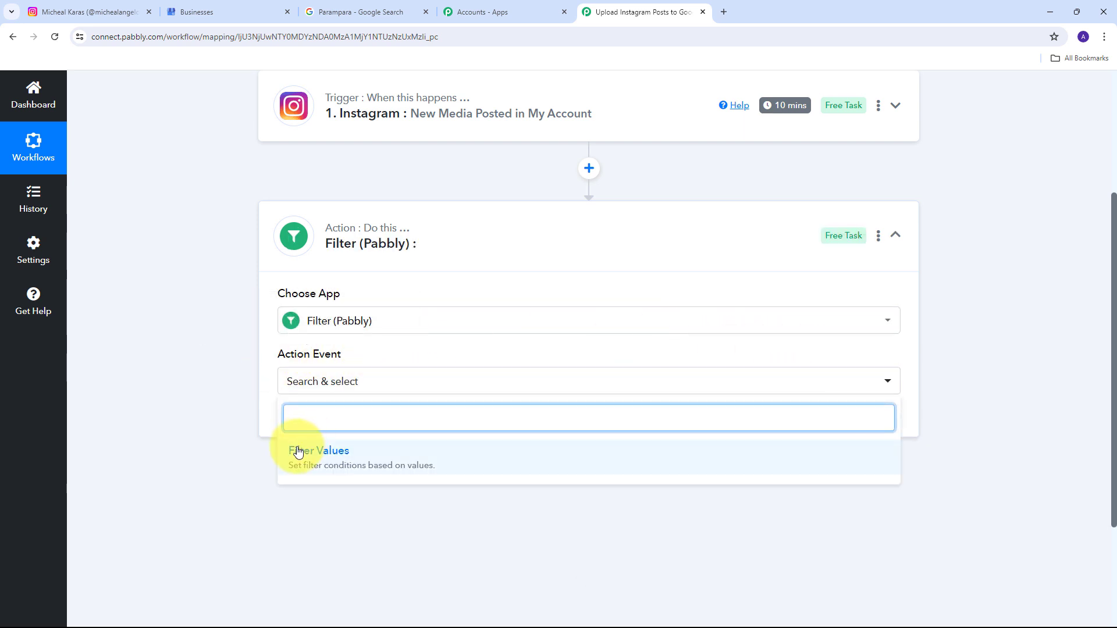
click(349, 456)
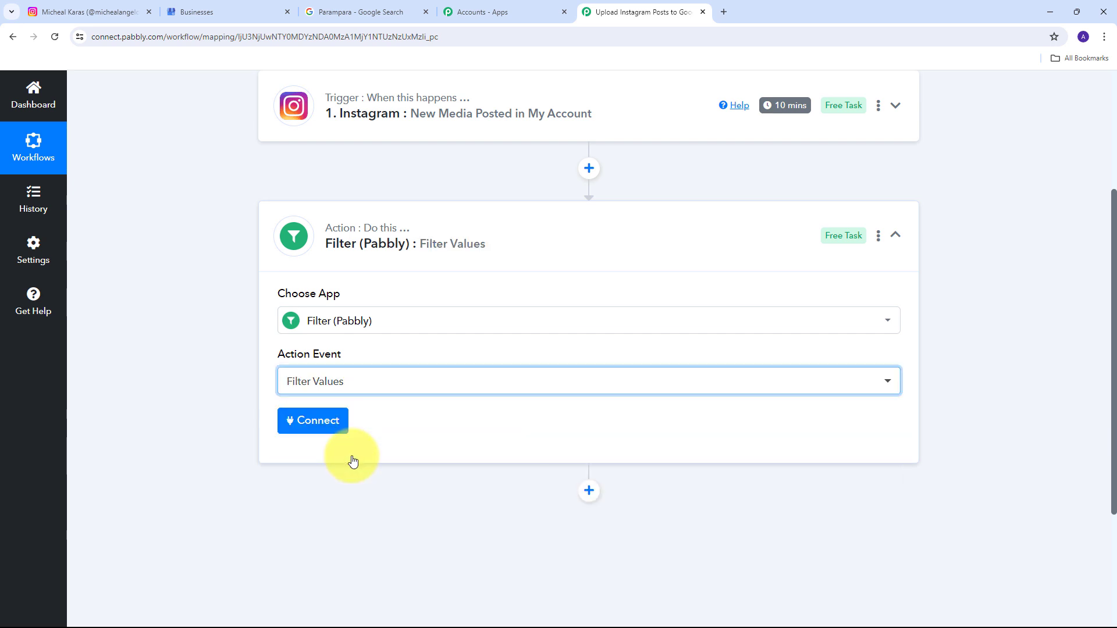
click(323, 423)
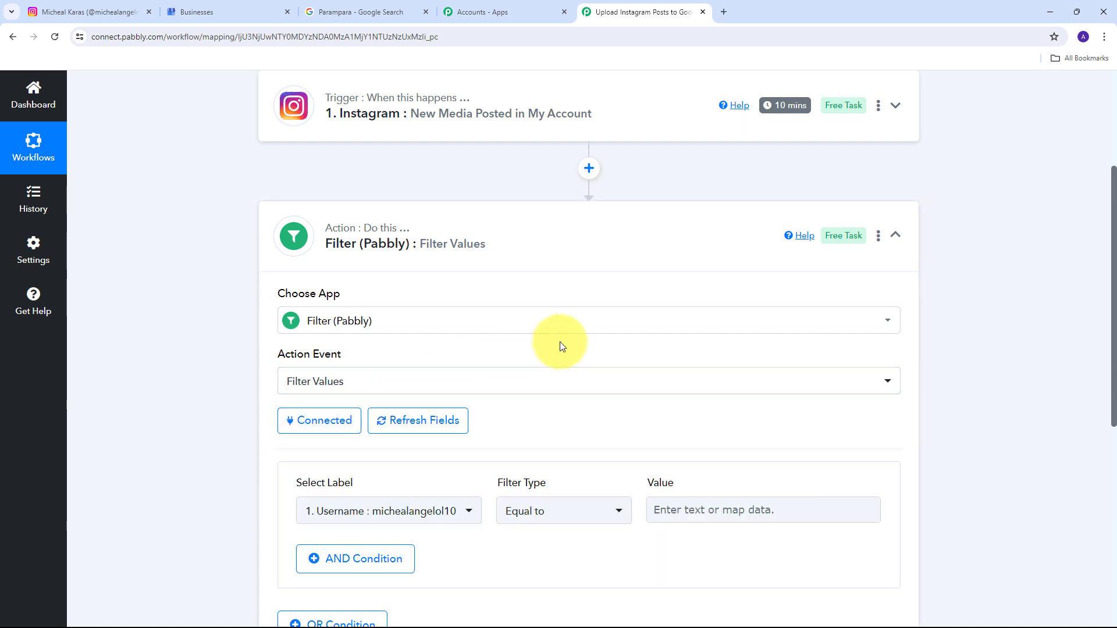
Step: Choose the Instagram trigger's '1. Media Type : IMAGE' field as the filter condition label
scroll(559, 342, down, 1)
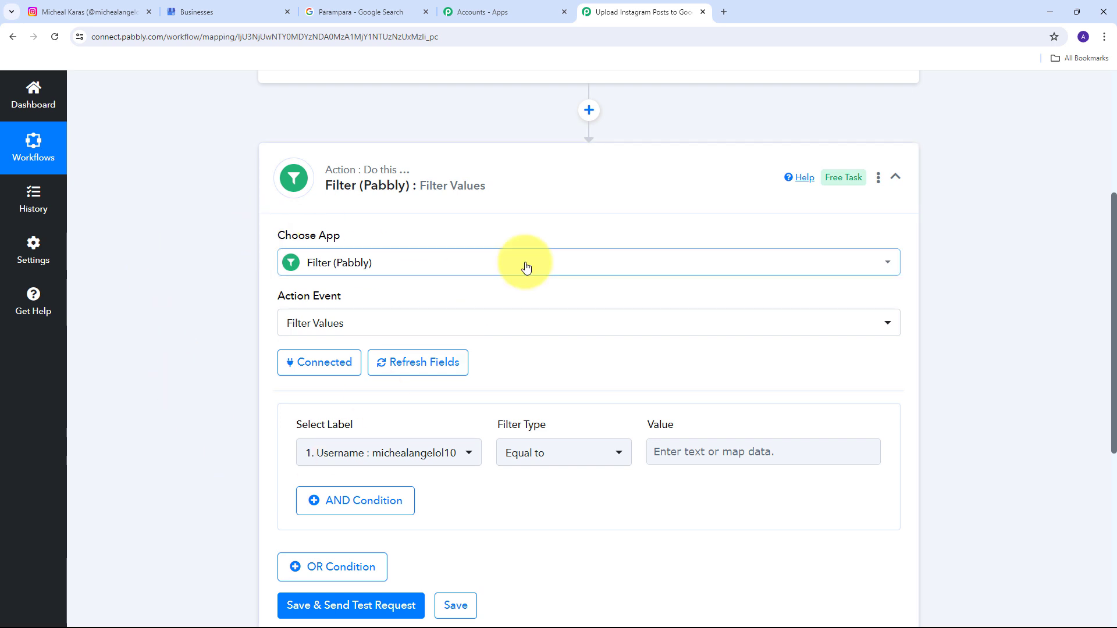
scroll(525, 267, down, 2)
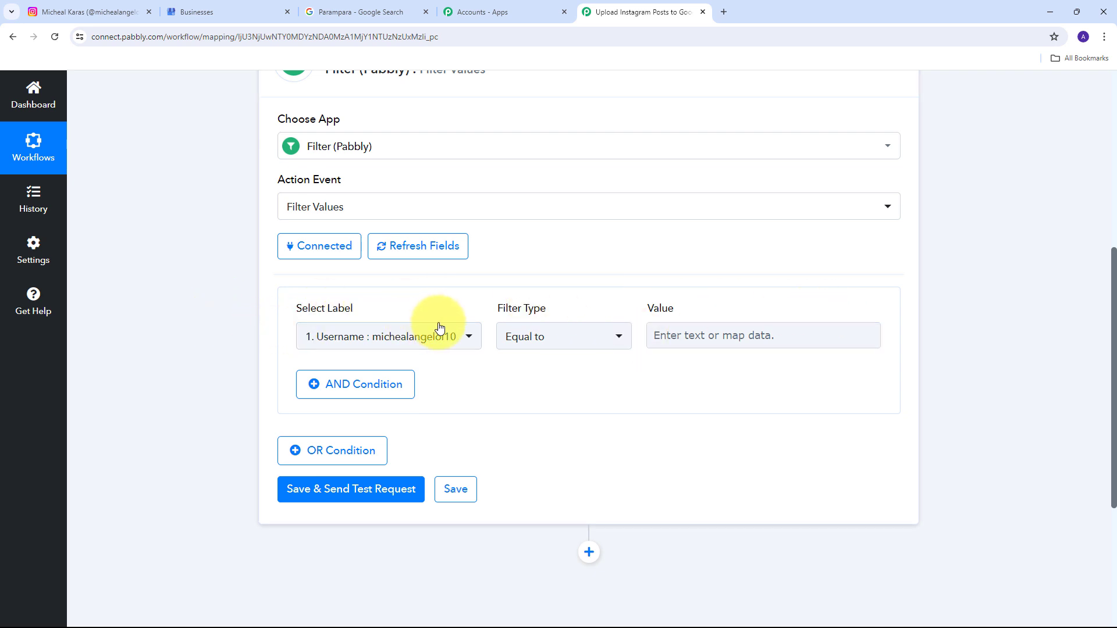
click(469, 337)
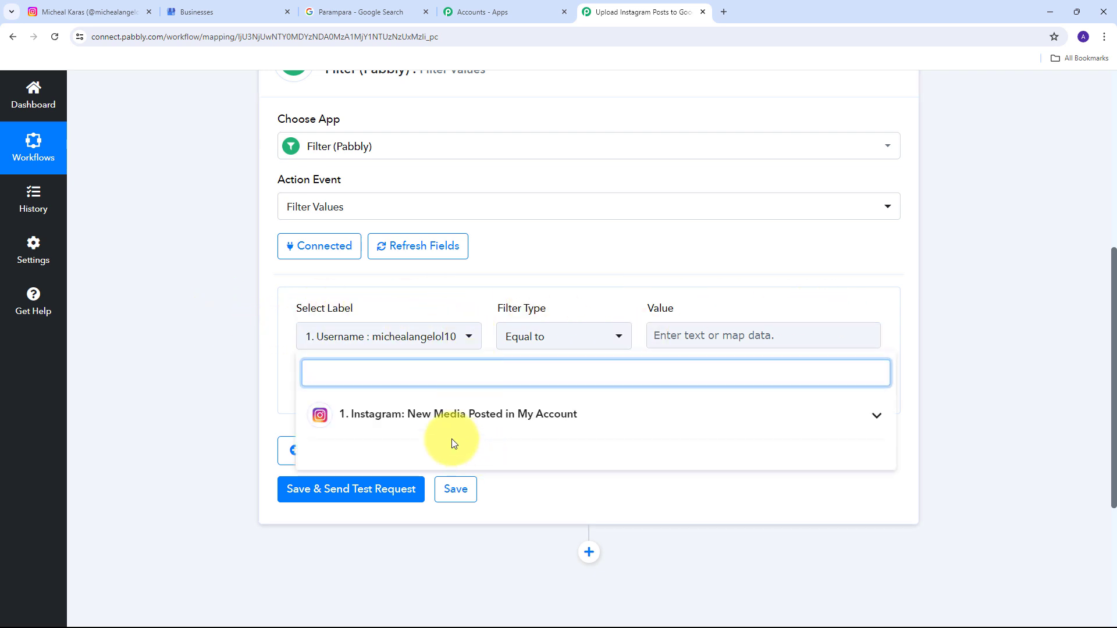
click(602, 424)
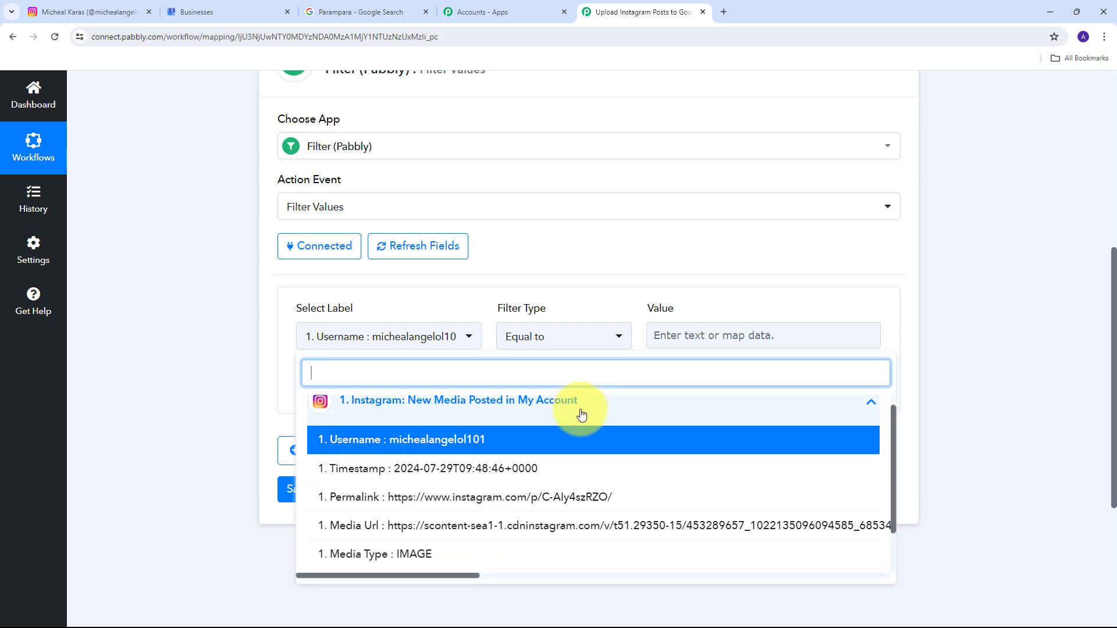
scroll(576, 421, down, 1)
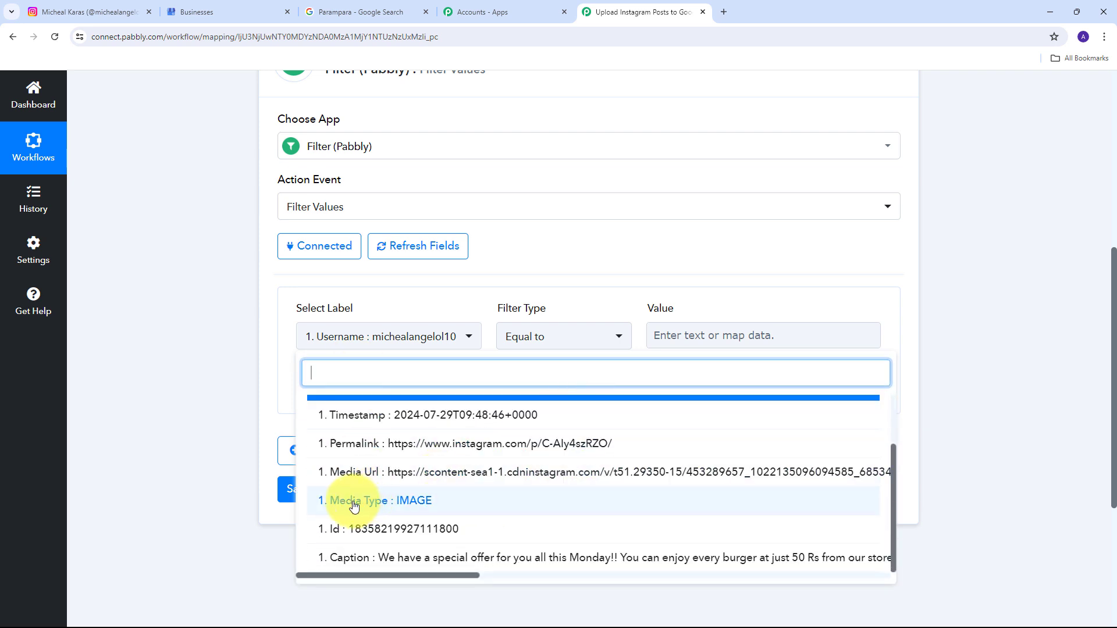
click(386, 501)
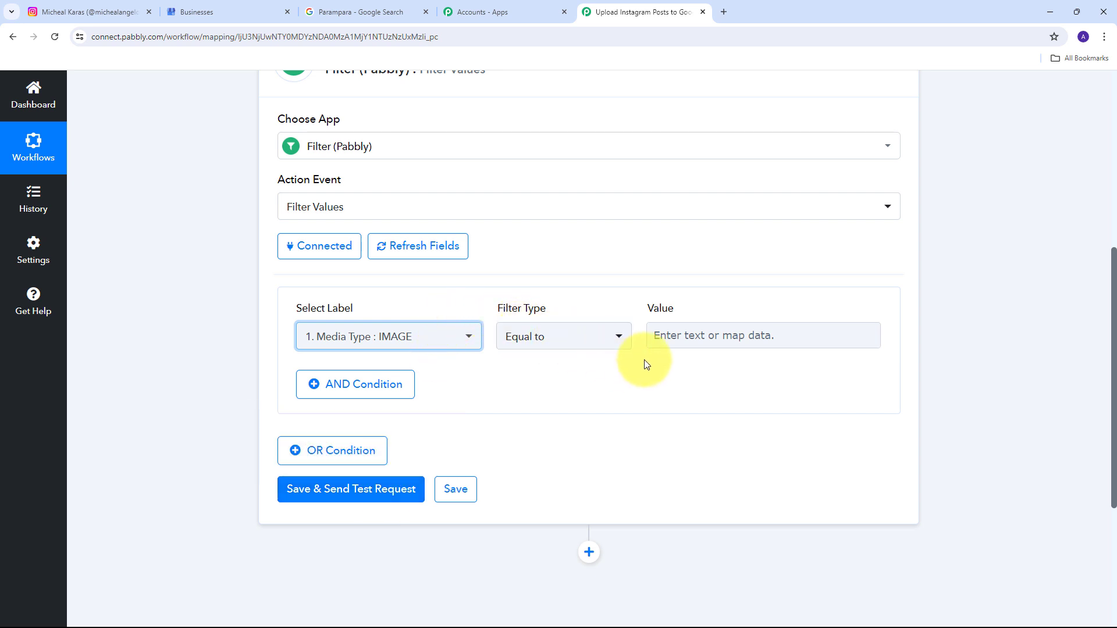
Step: Enter 'Image' as the filter's comparison value for Media Type
click(688, 330)
click(688, 330)
text(Ima)
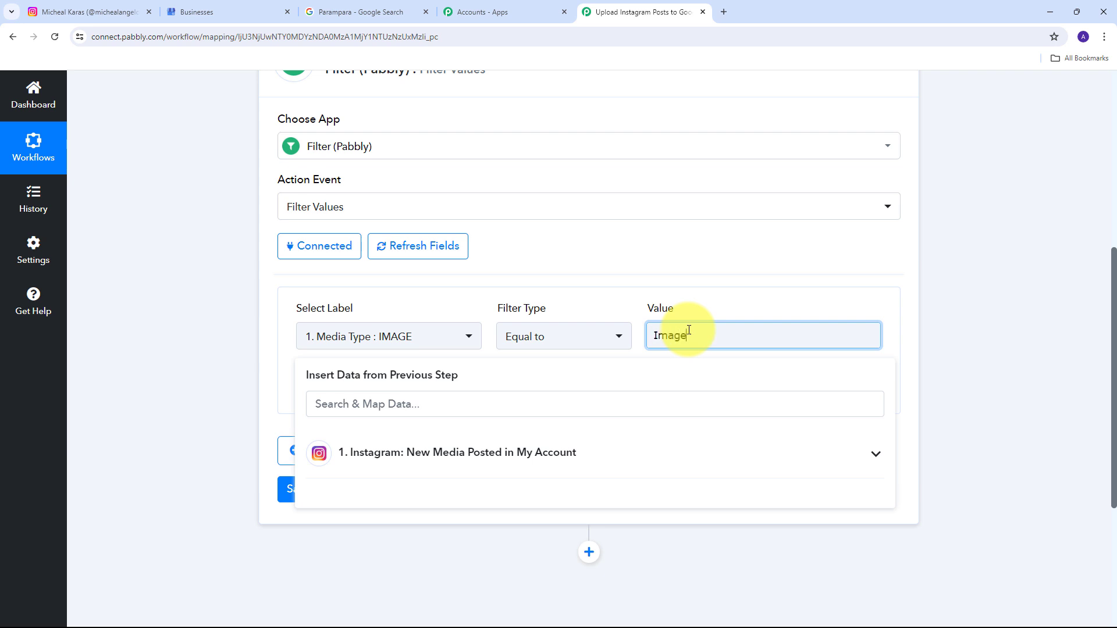
text(ge)
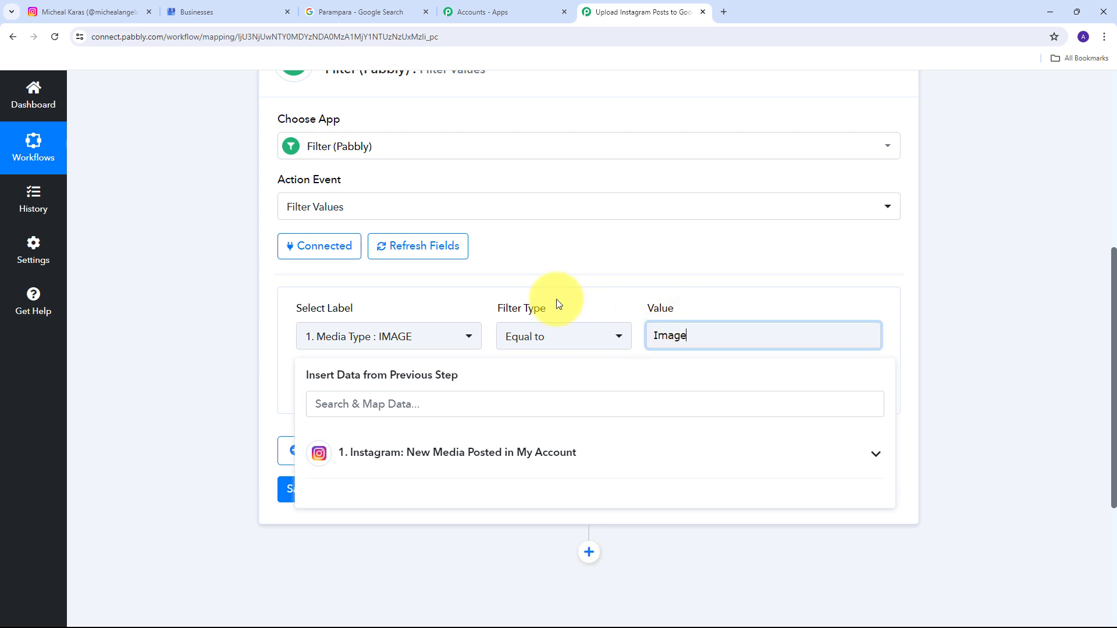
click(683, 316)
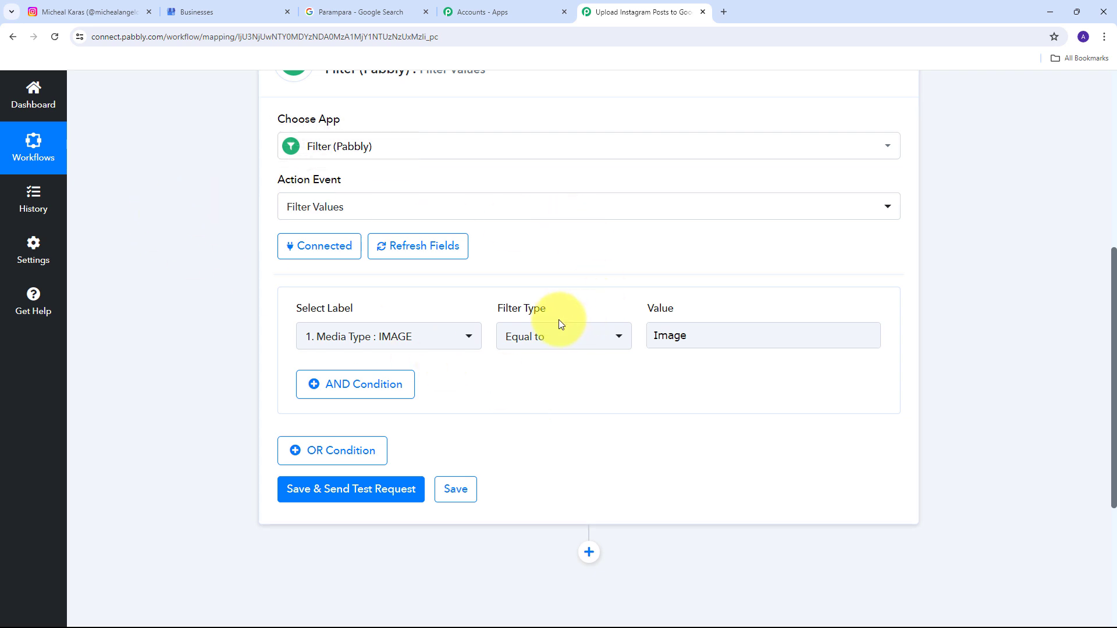
Step: Save and test the filter, confirming the response reads success: Condition is true
scroll(561, 320, down, 4)
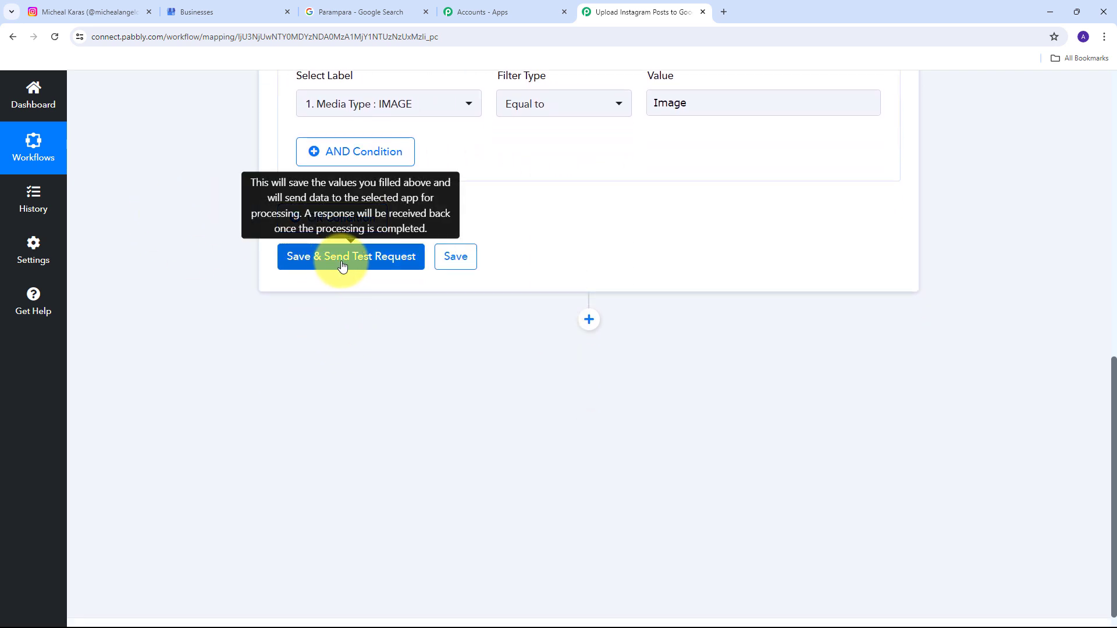
click(361, 260)
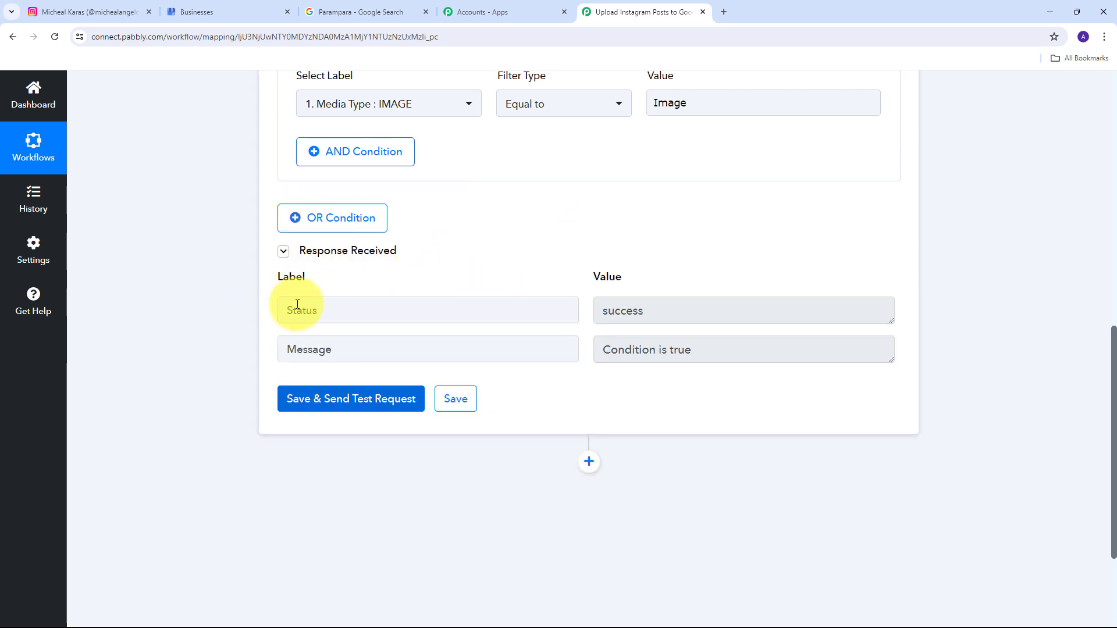
drag(728, 311, 499, 302)
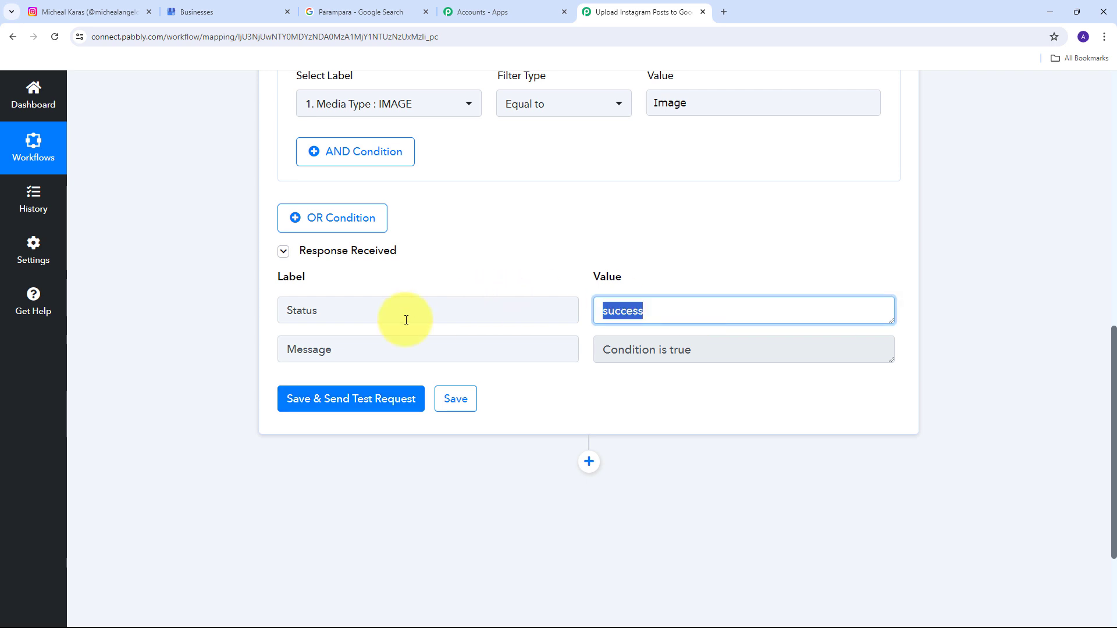
drag(778, 347, 518, 341)
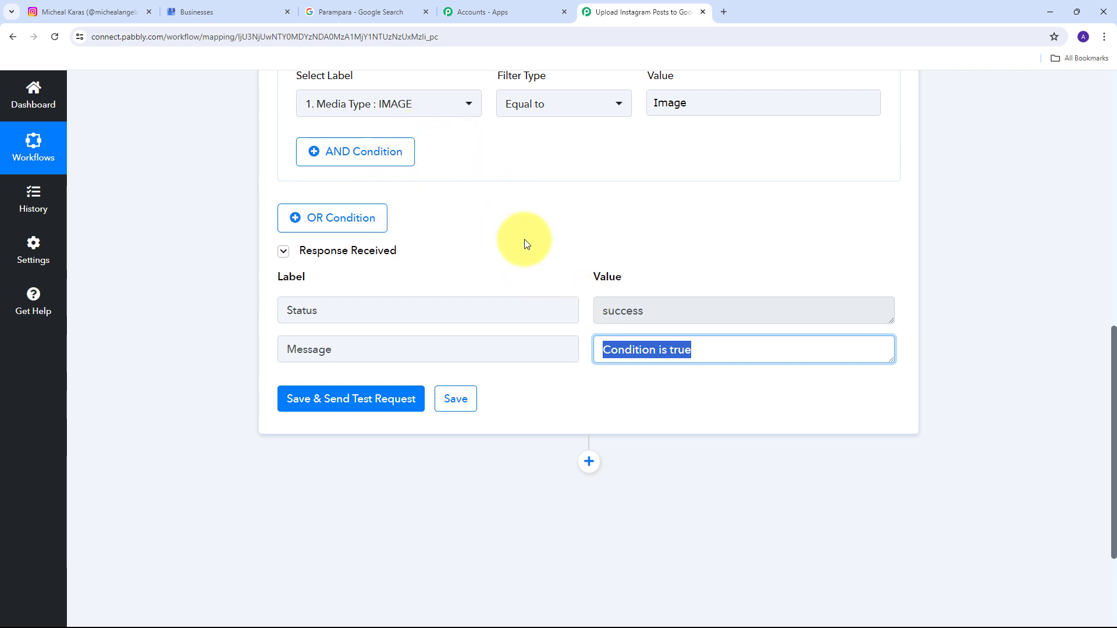
scroll(529, 243, up, 1)
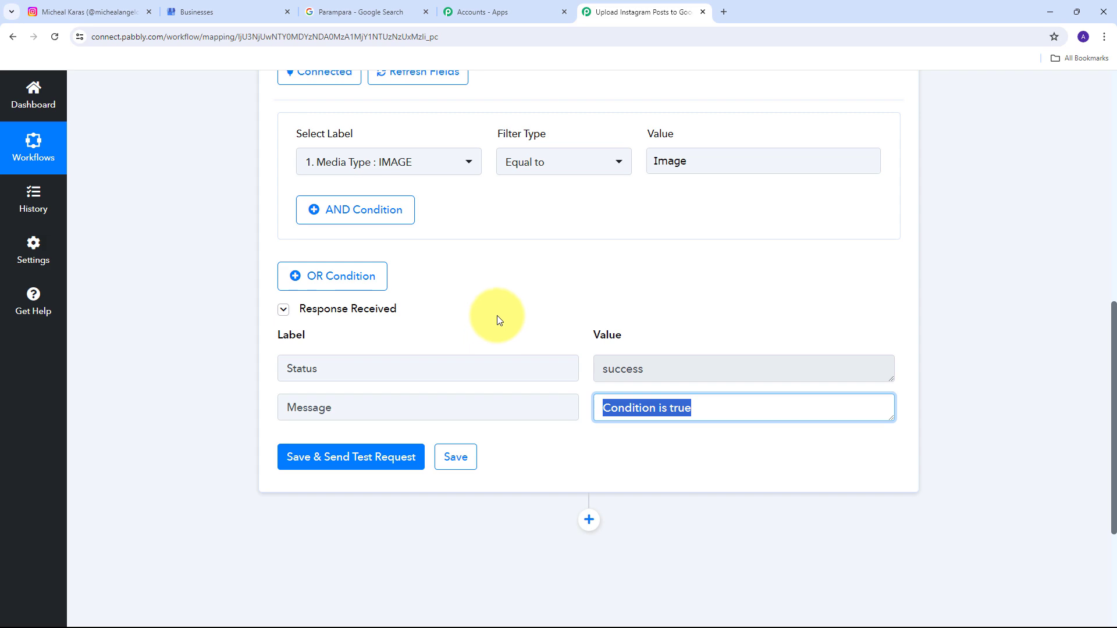
scroll(680, 258, down, 3)
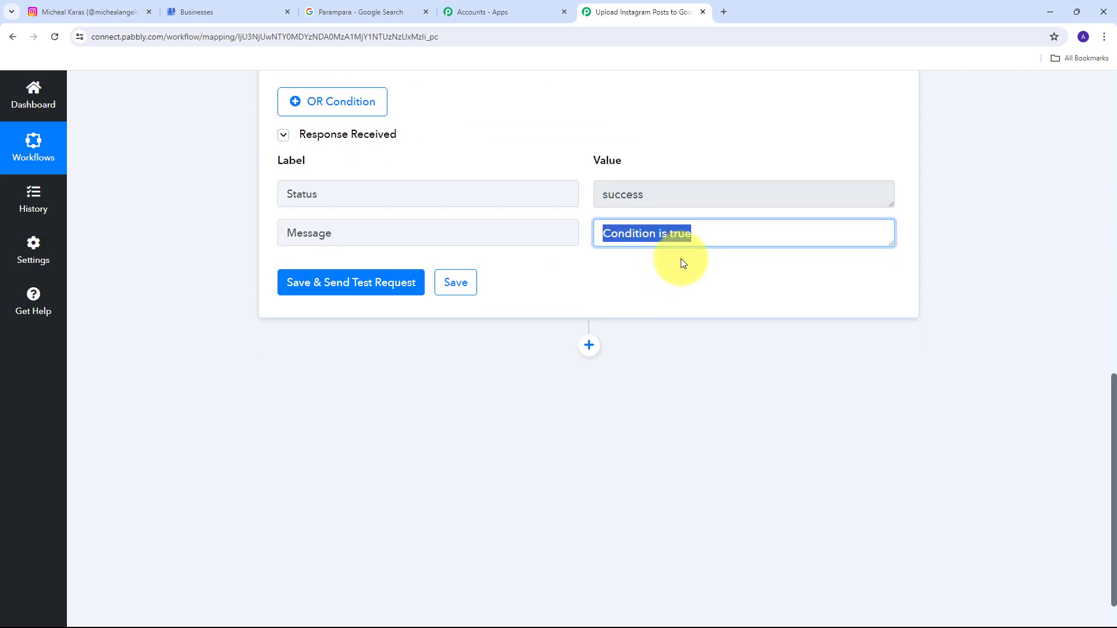
click(588, 346)
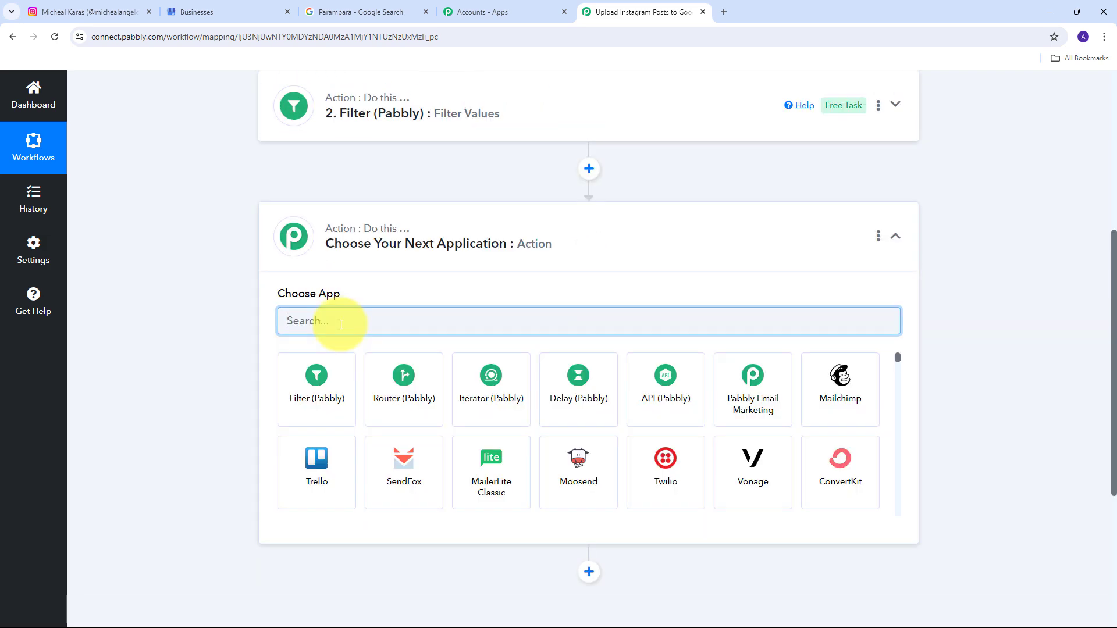
Step: Add a Google Business Profile step using the Upload Media Photo action event
text(G)
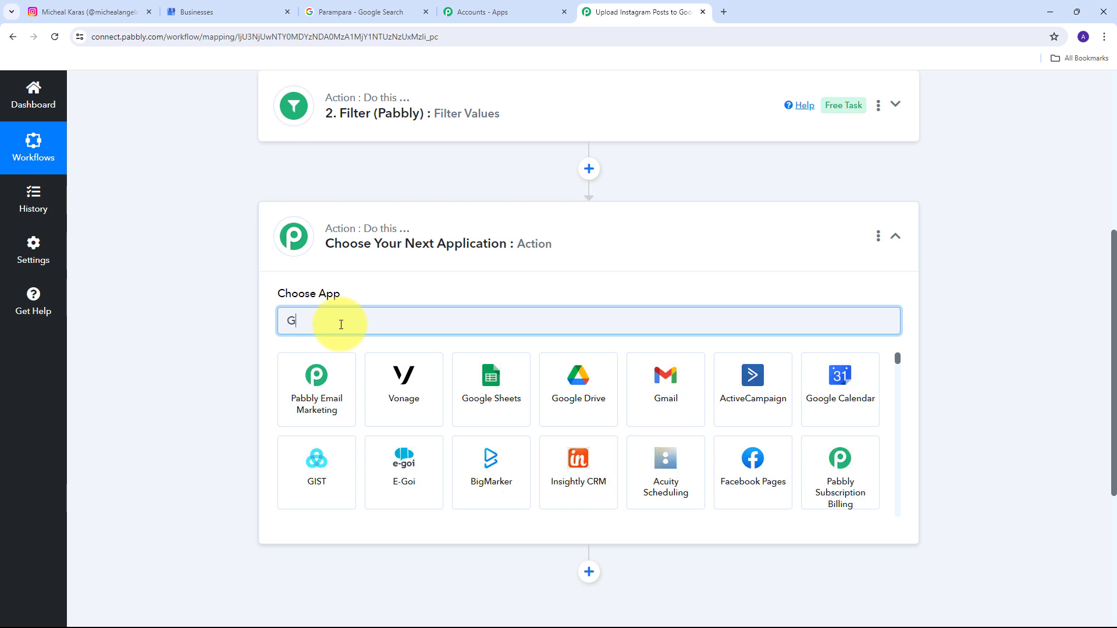
text(oogle business)
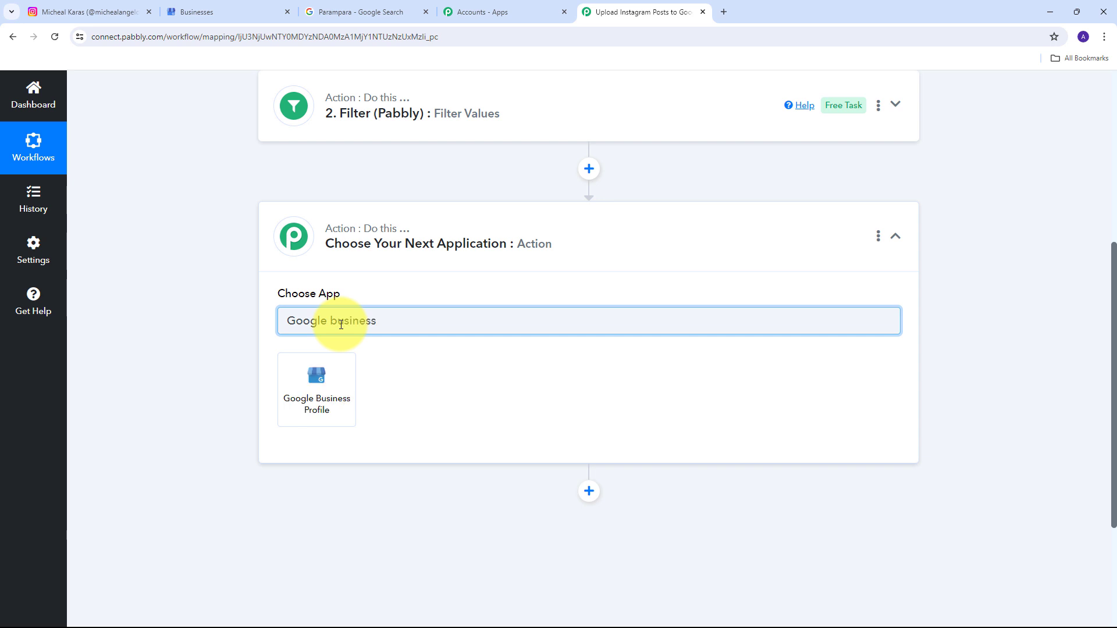
click(320, 388)
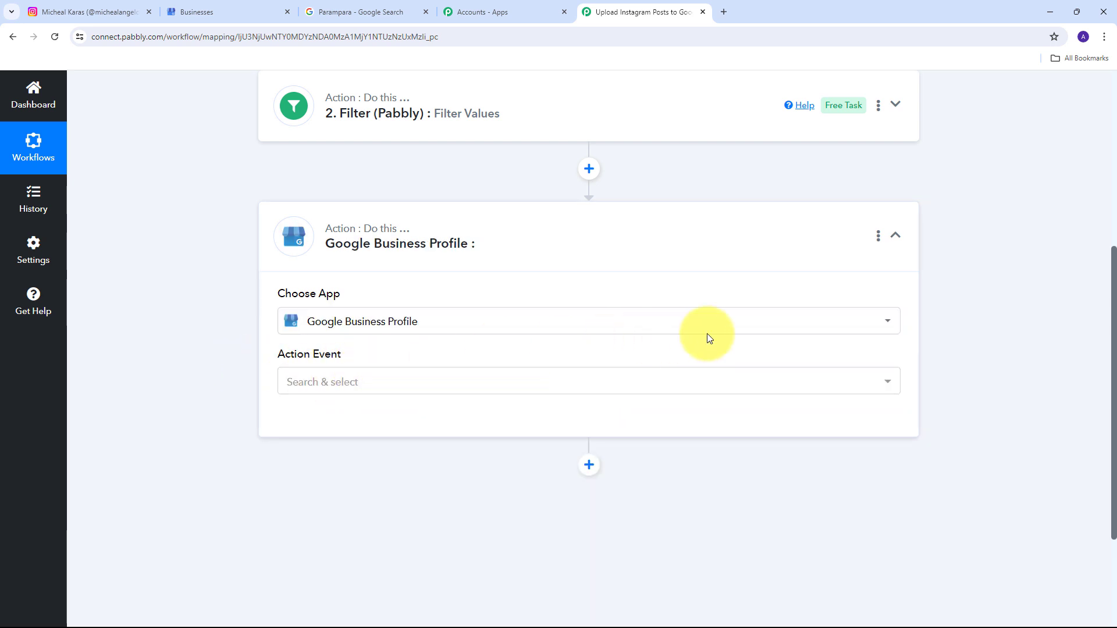
click(864, 385)
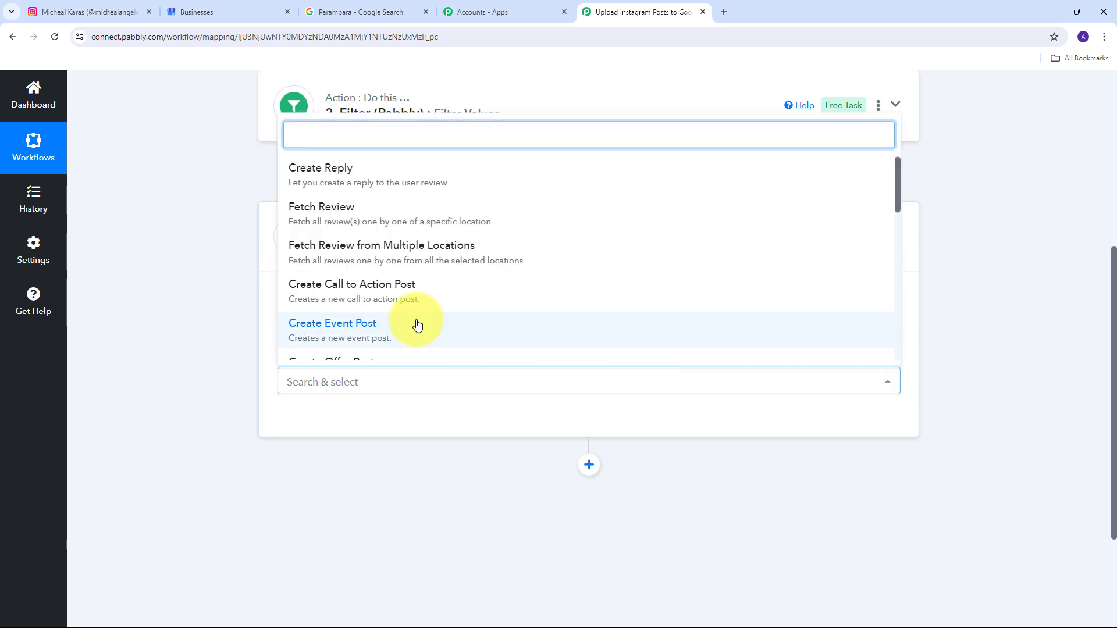
scroll(437, 233, down, 3)
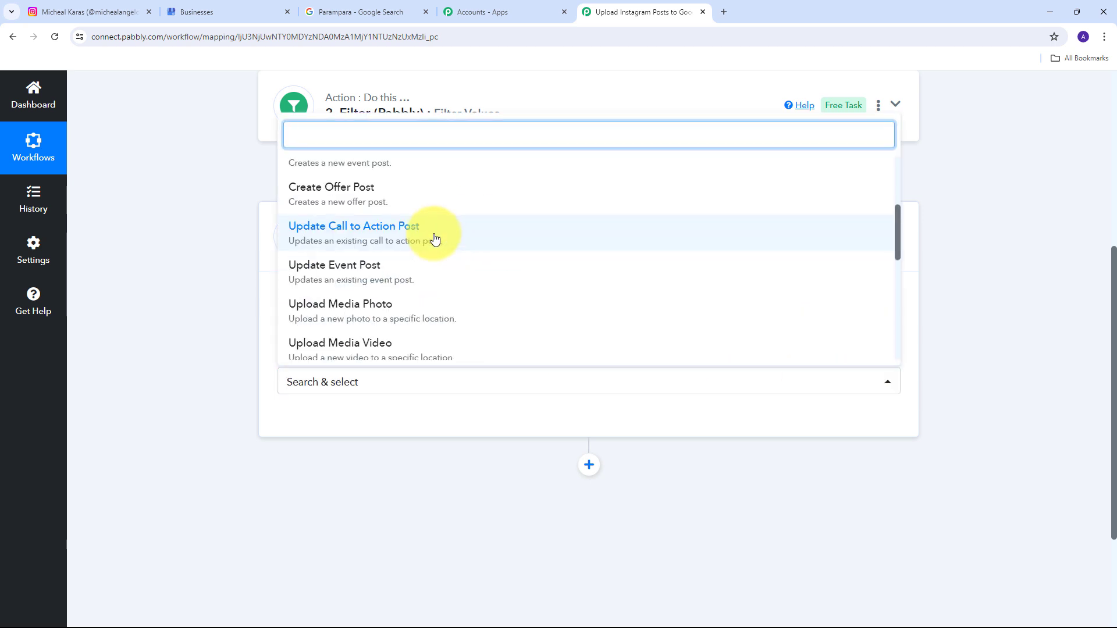
click(393, 318)
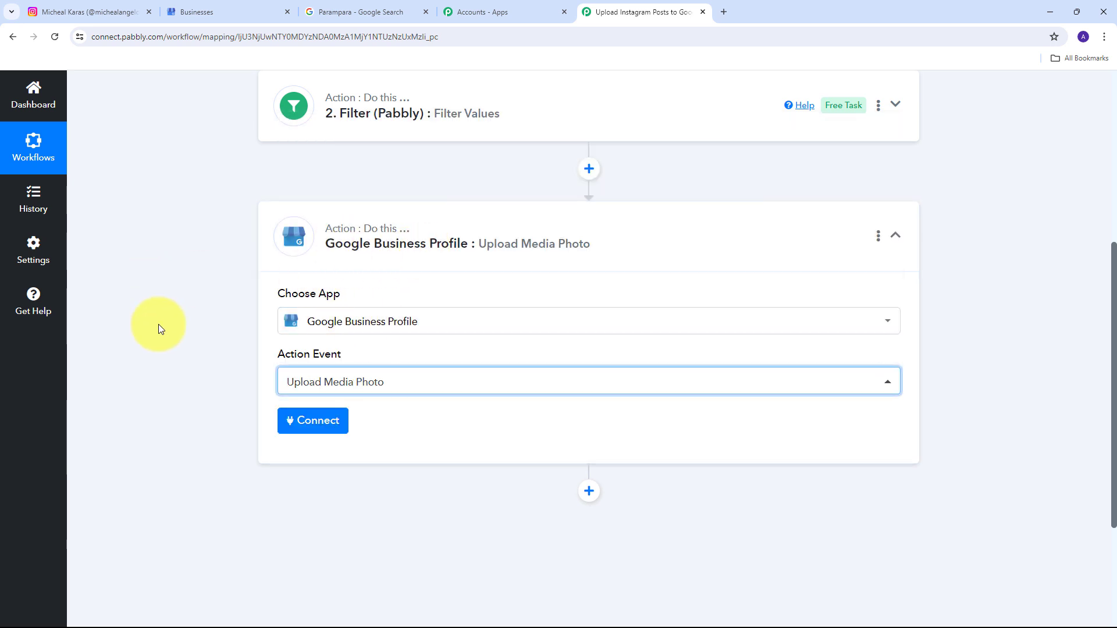
click(313, 421)
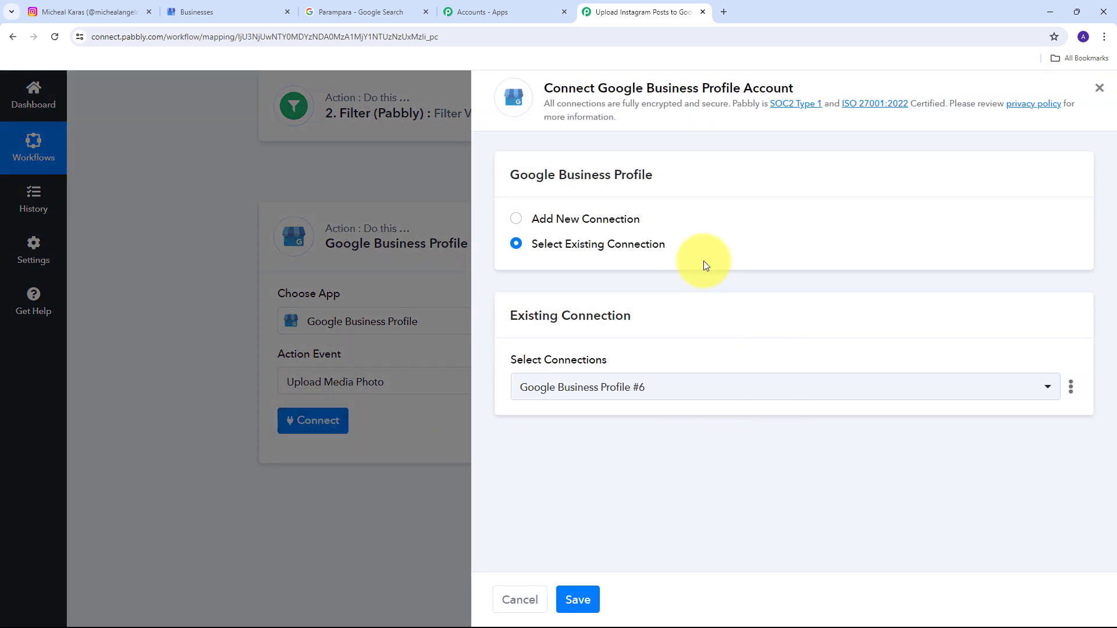
Step: Authorize a new Google Business Profile connection by signing in with Google and approving access
click(572, 221)
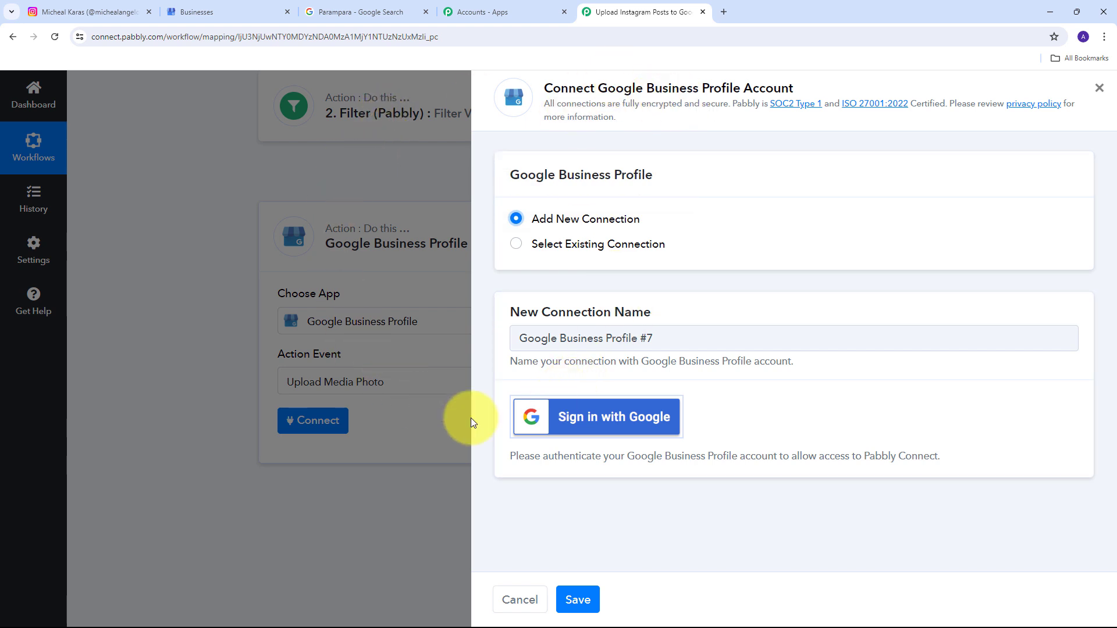
click(626, 430)
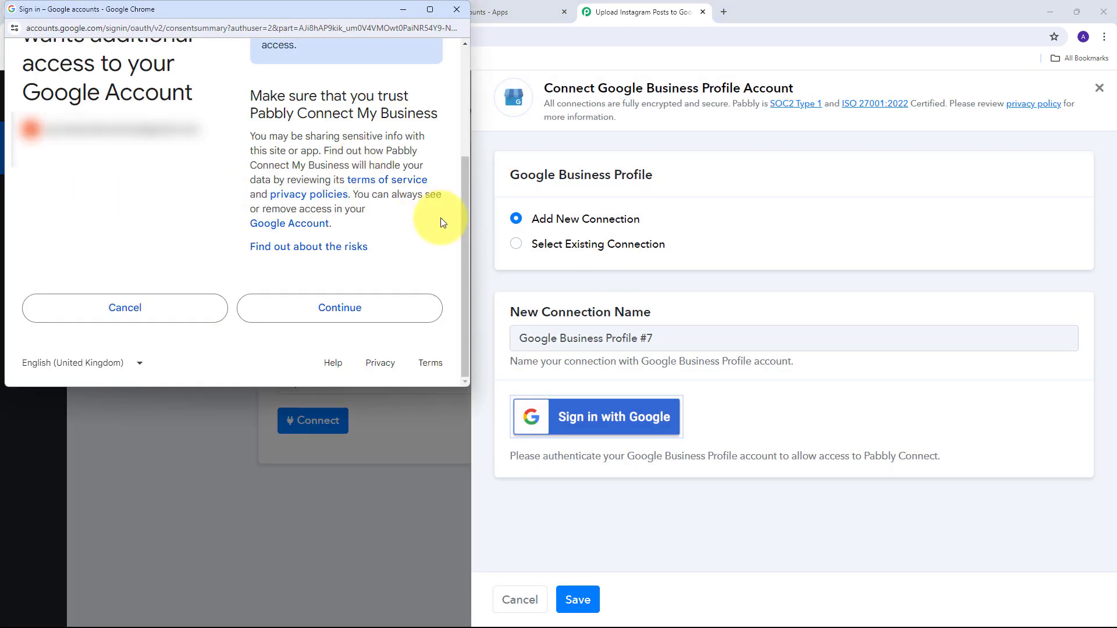
click(344, 311)
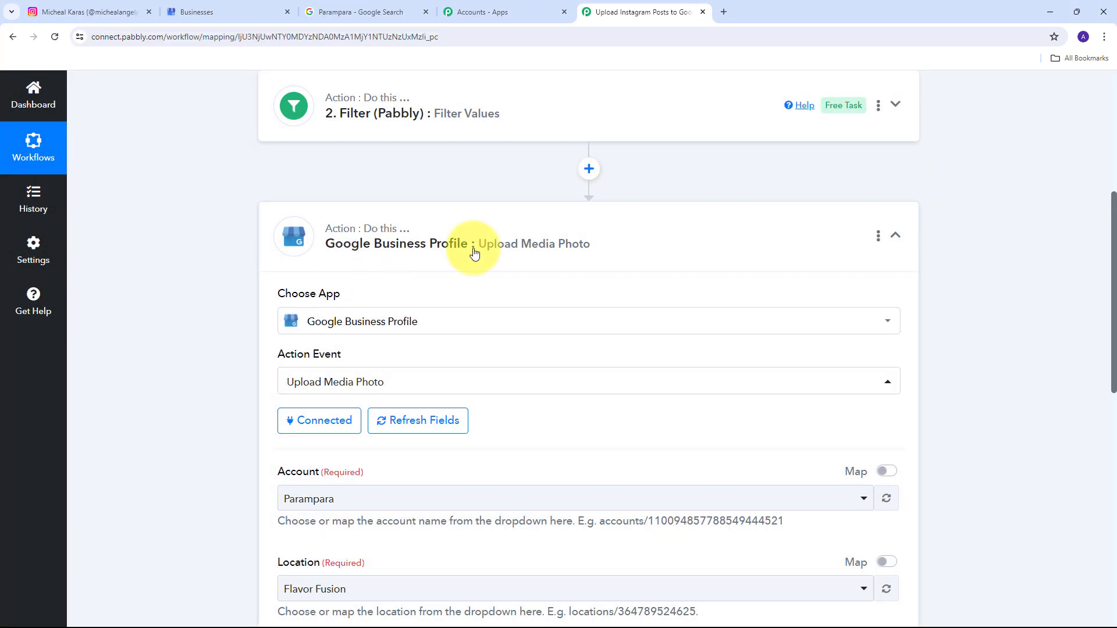
Step: Set the upload step's Account and Location both to Parampara
scroll(755, 211, down, 5)
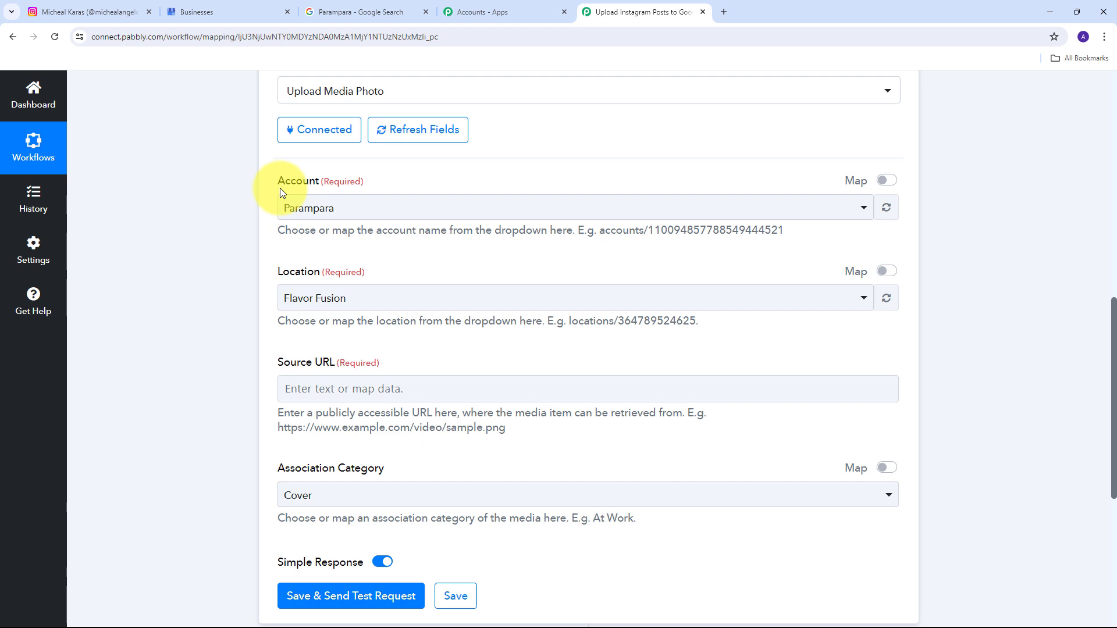
click(500, 208)
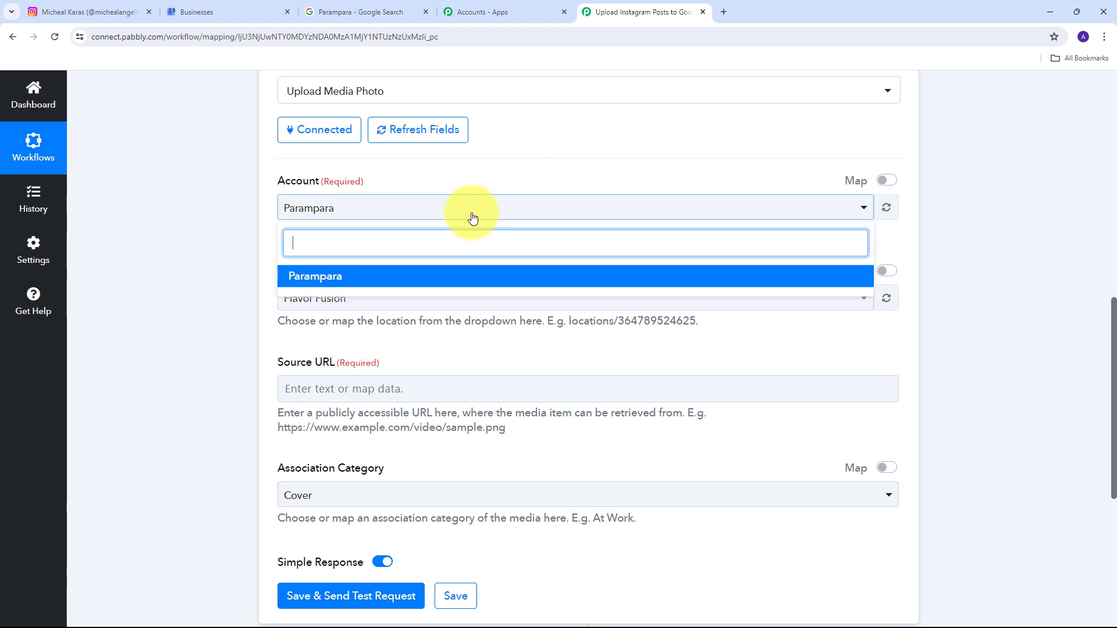
click(340, 278)
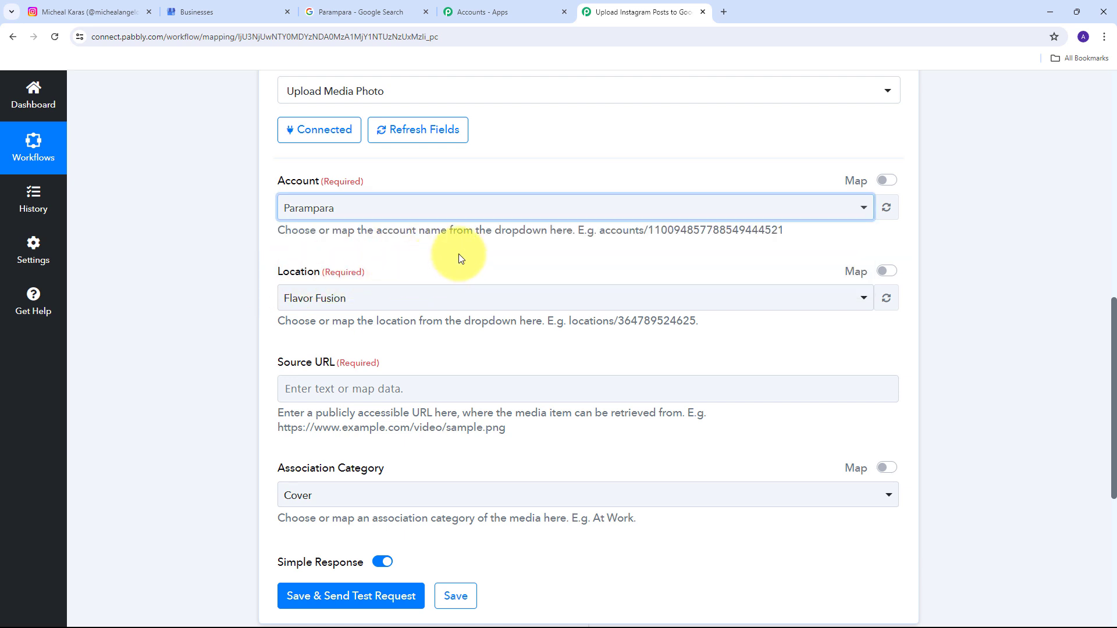
click(228, 11)
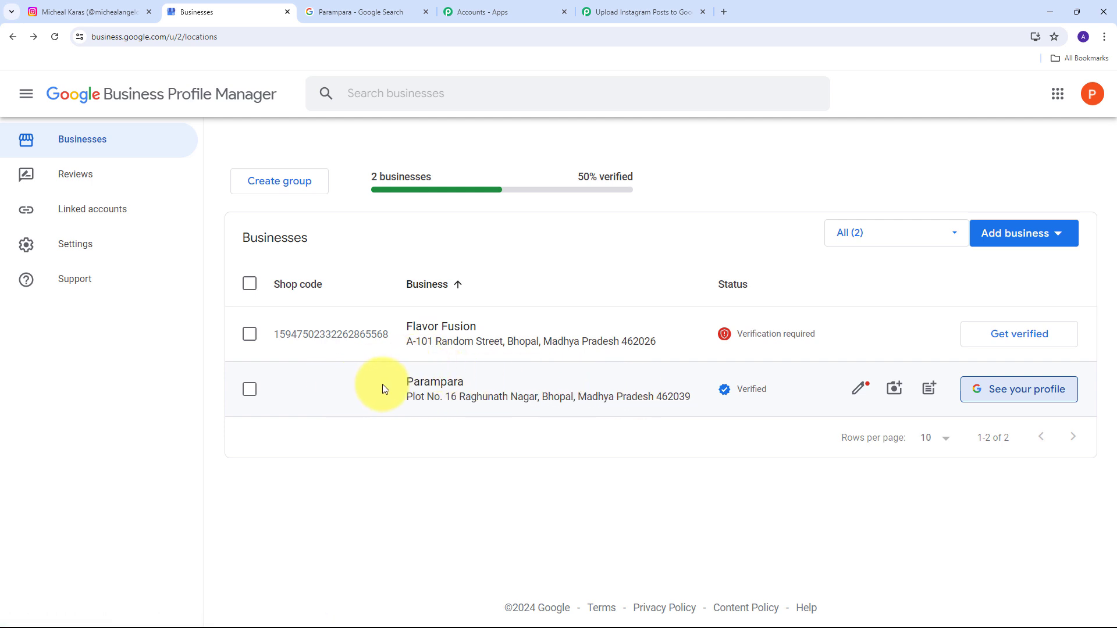
click(606, 12)
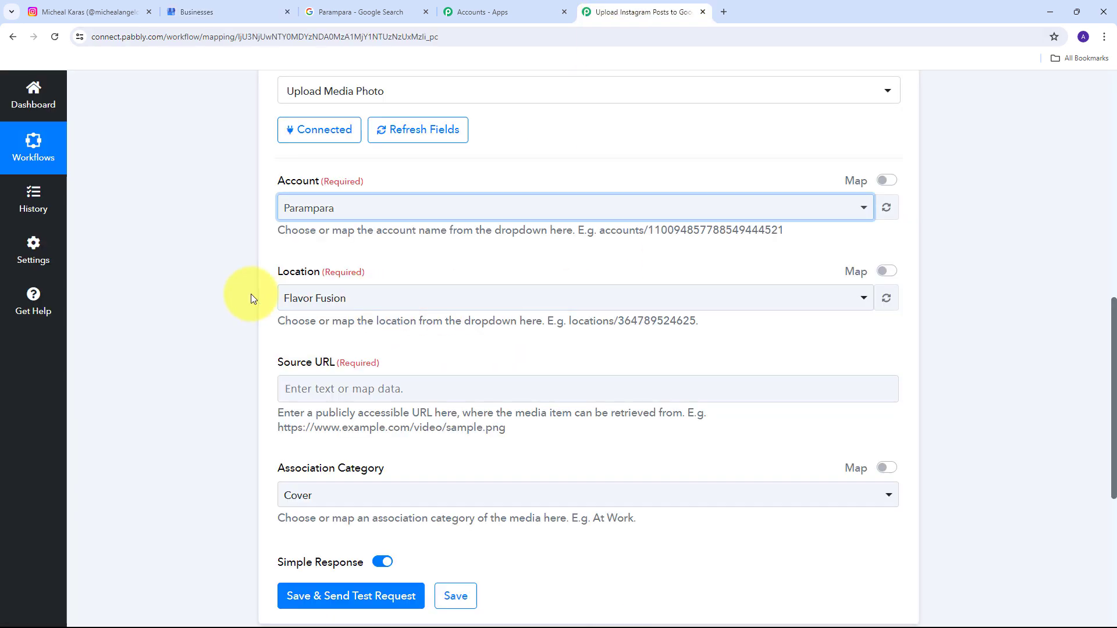
click(749, 301)
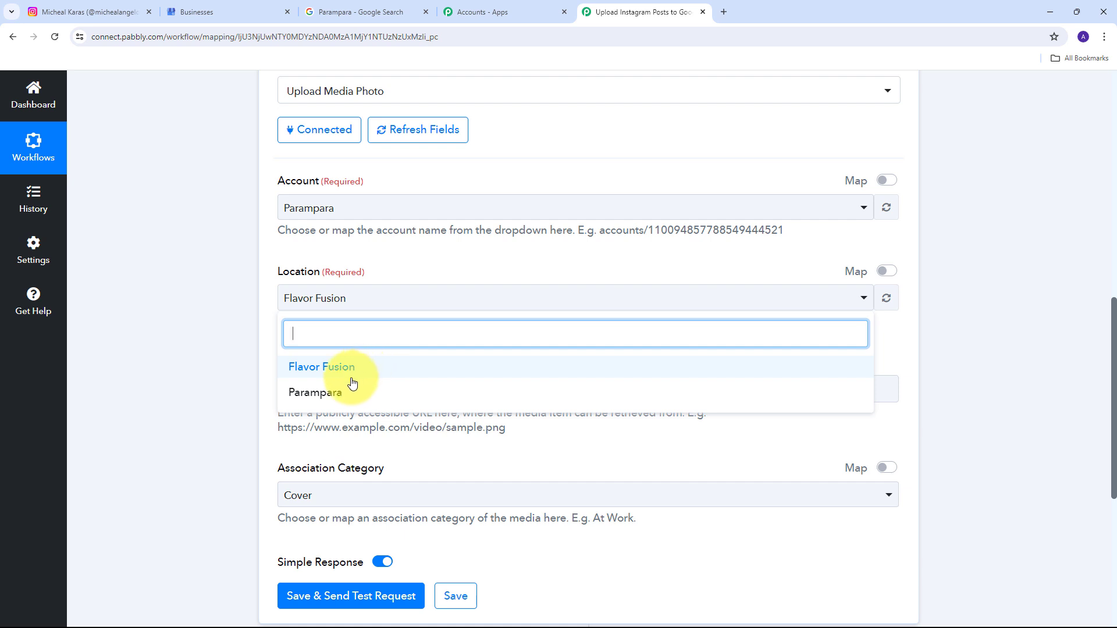
click(309, 396)
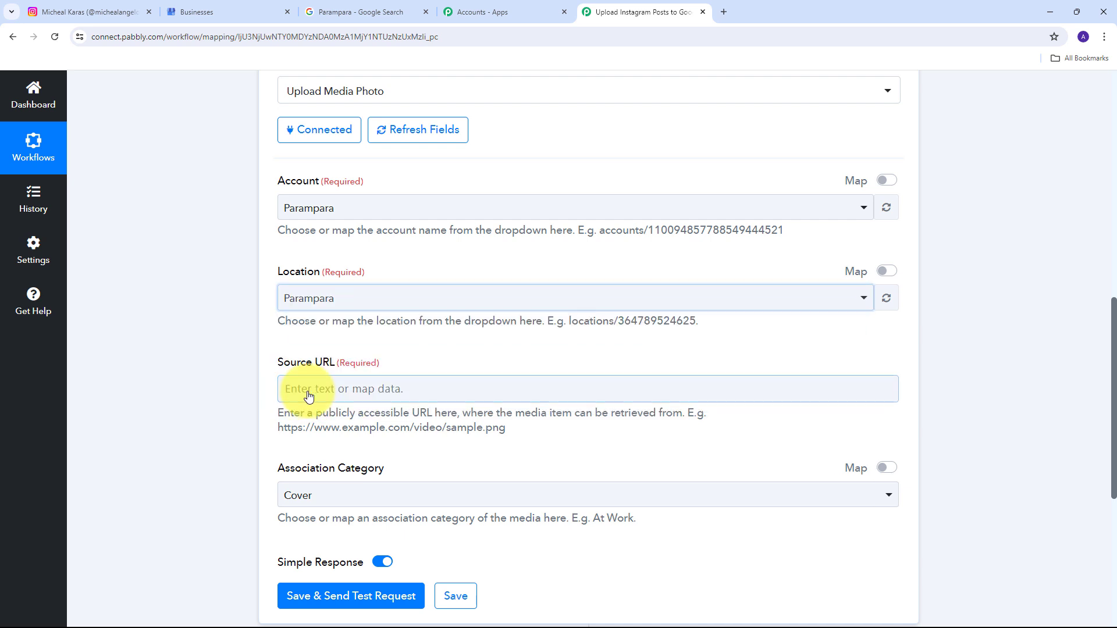
Step: Map the Instagram trigger's Media Url into the upload's Source URL field
scroll(349, 338, down, 1)
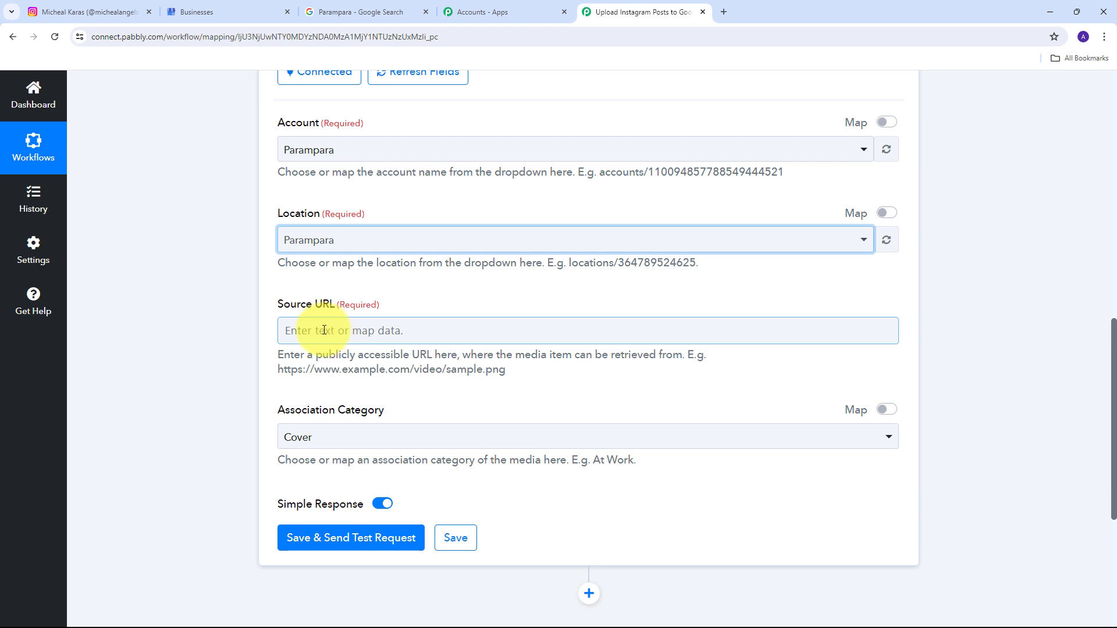
click(324, 330)
scroll(443, 326, down, 1)
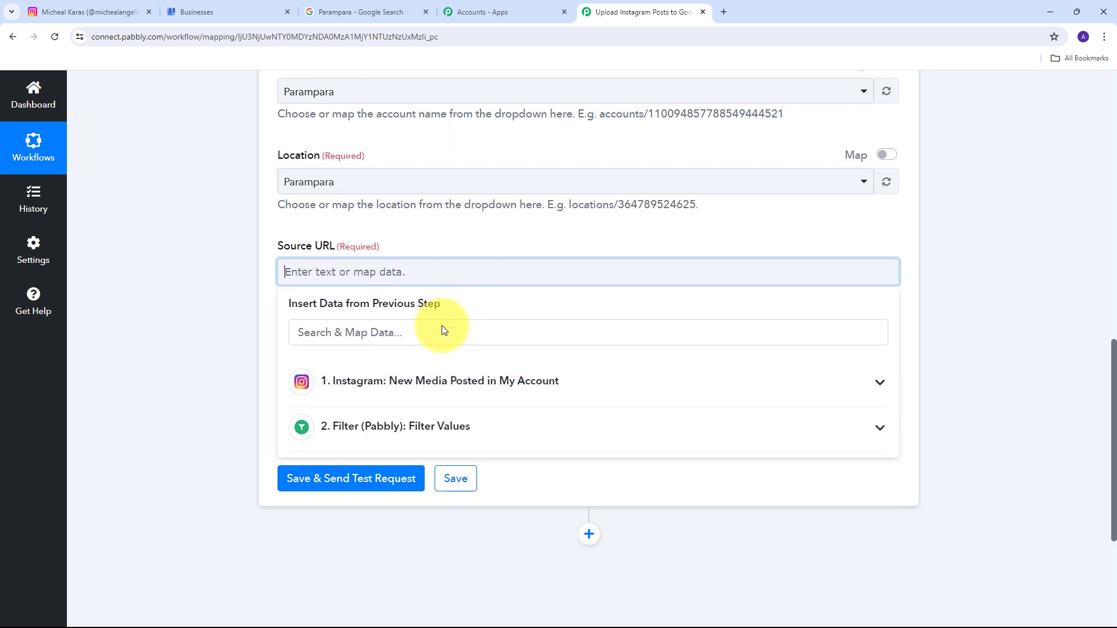
click(362, 384)
scroll(461, 428, down, 1)
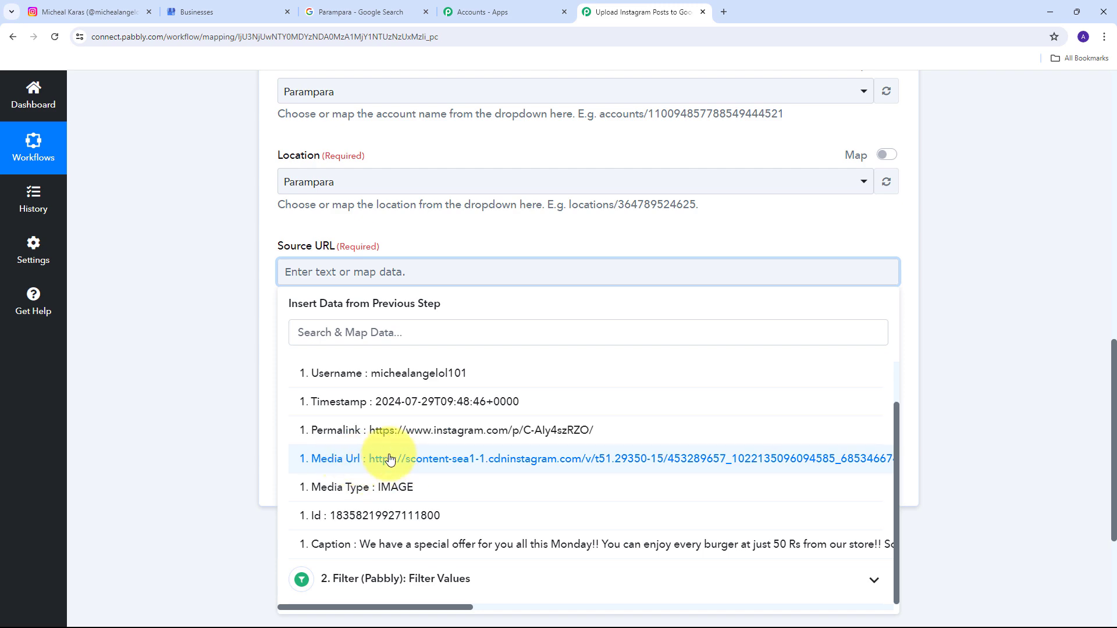
click(435, 458)
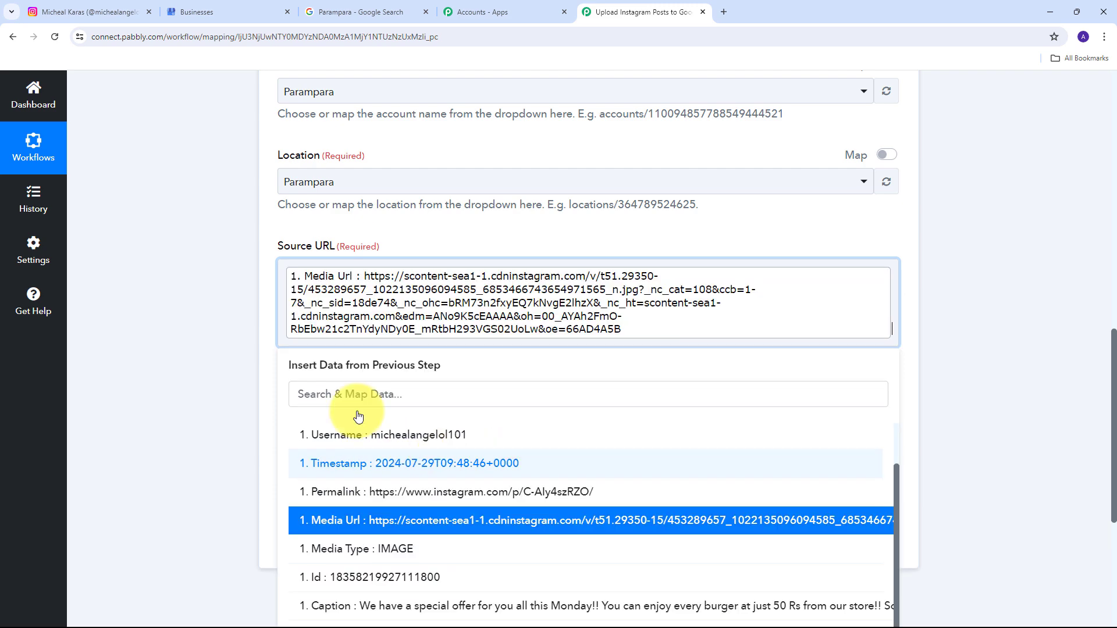
click(220, 291)
Step: Set the photo's Association Category to Product
scroll(477, 311, down, 1)
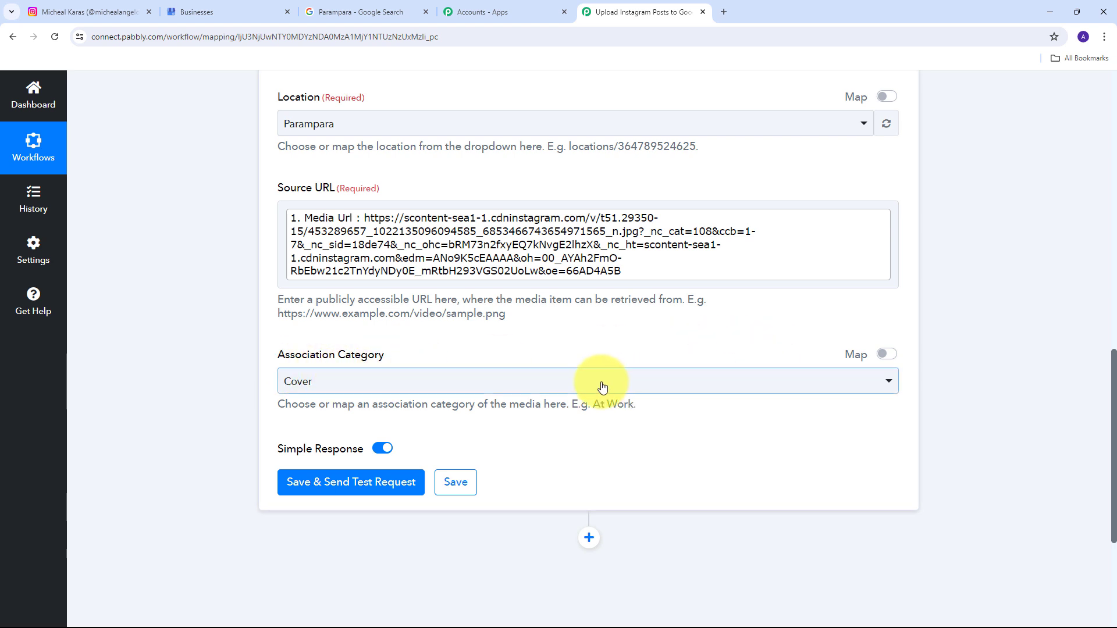
click(570, 383)
scroll(415, 243, down, 1)
scroll(413, 244, up, 1)
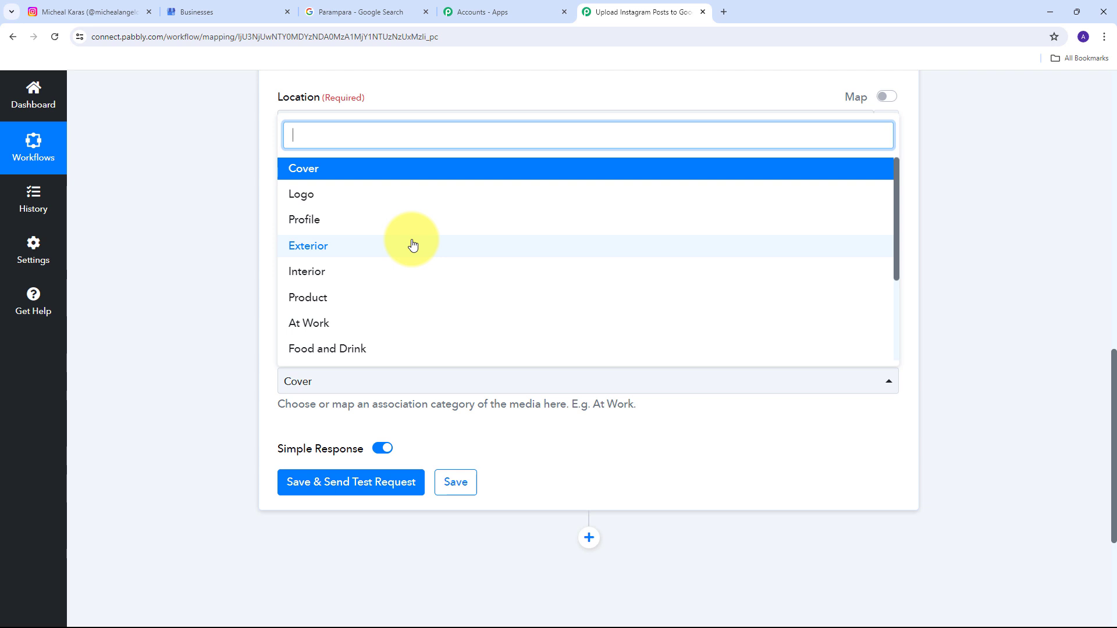
click(312, 301)
scroll(243, 217, up, 1)
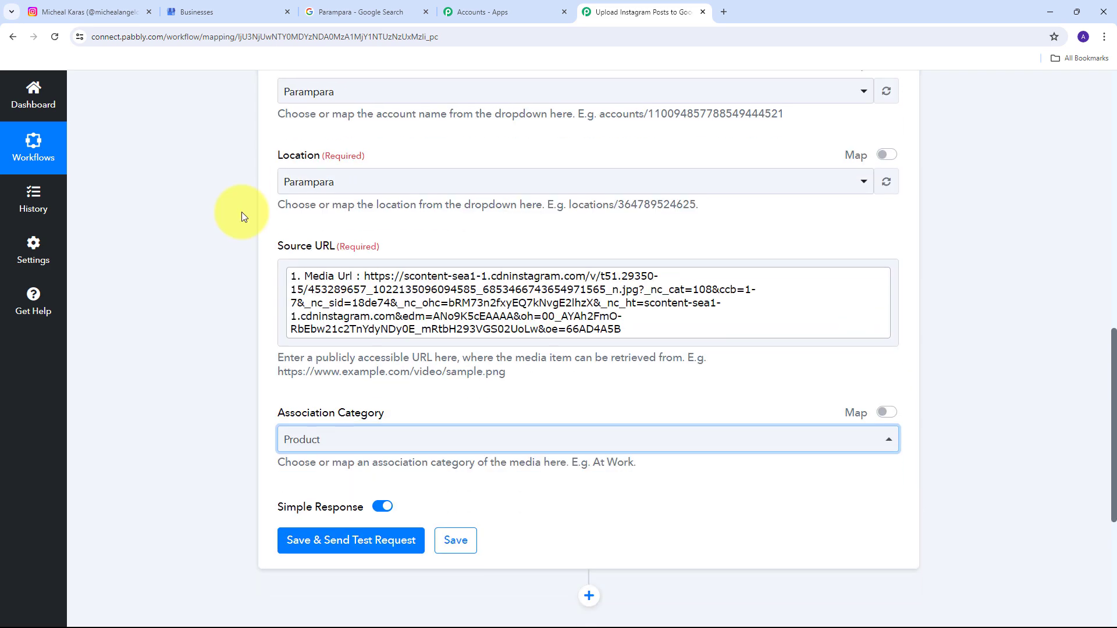
Step: Save and test the upload, getting a PHOTO response in the PRODUCT category, 1080×905
scroll(232, 388, up, 2)
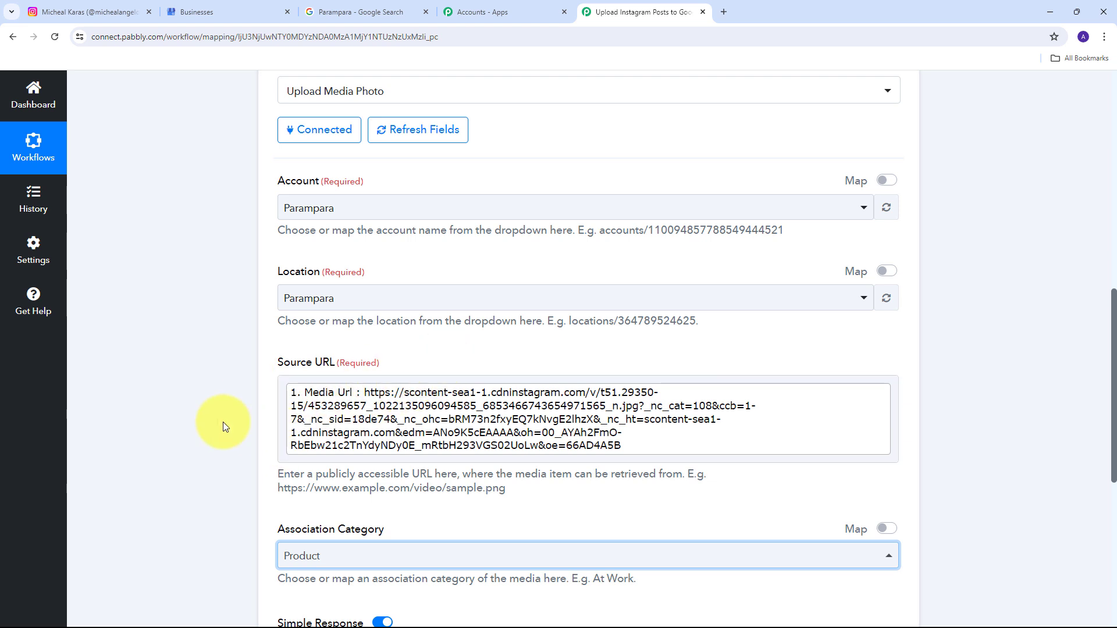
scroll(324, 284, down, 5)
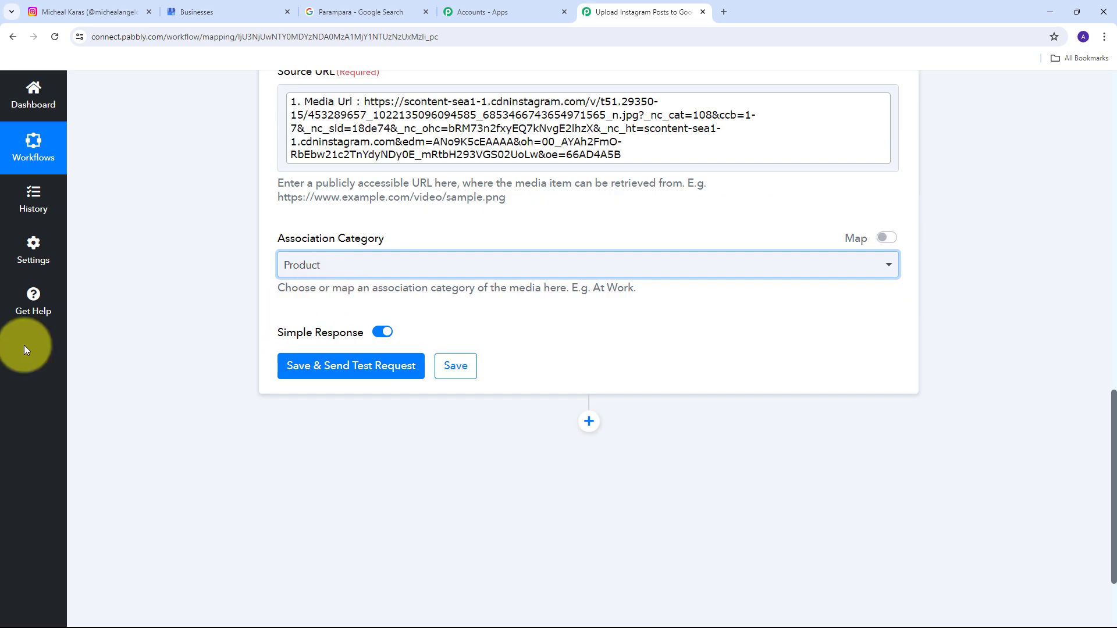
click(345, 367)
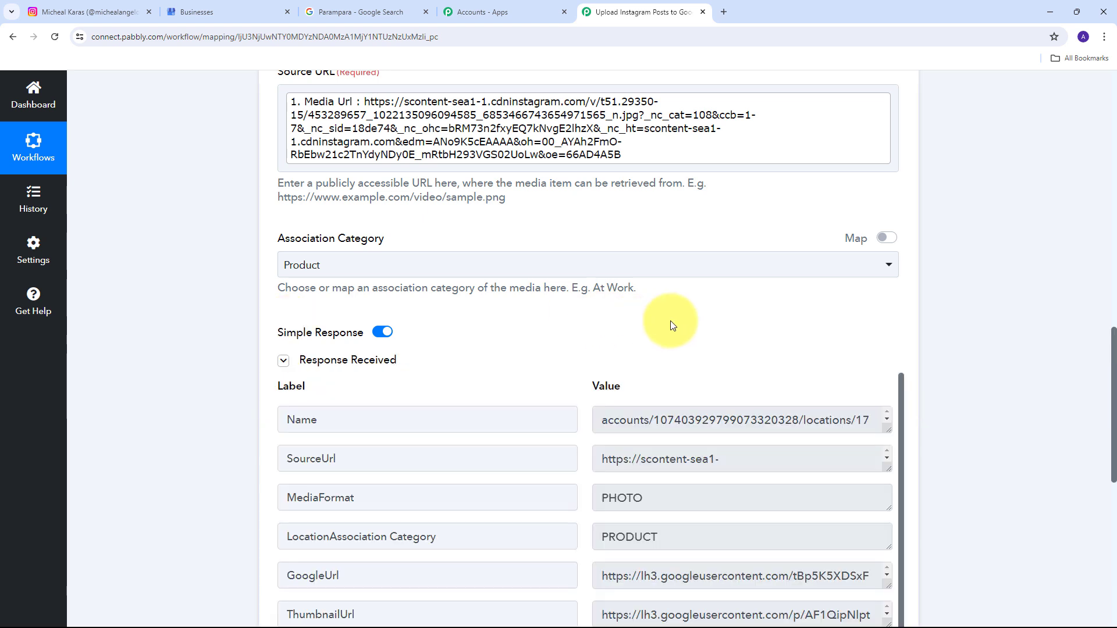
scroll(990, 314, down, 4)
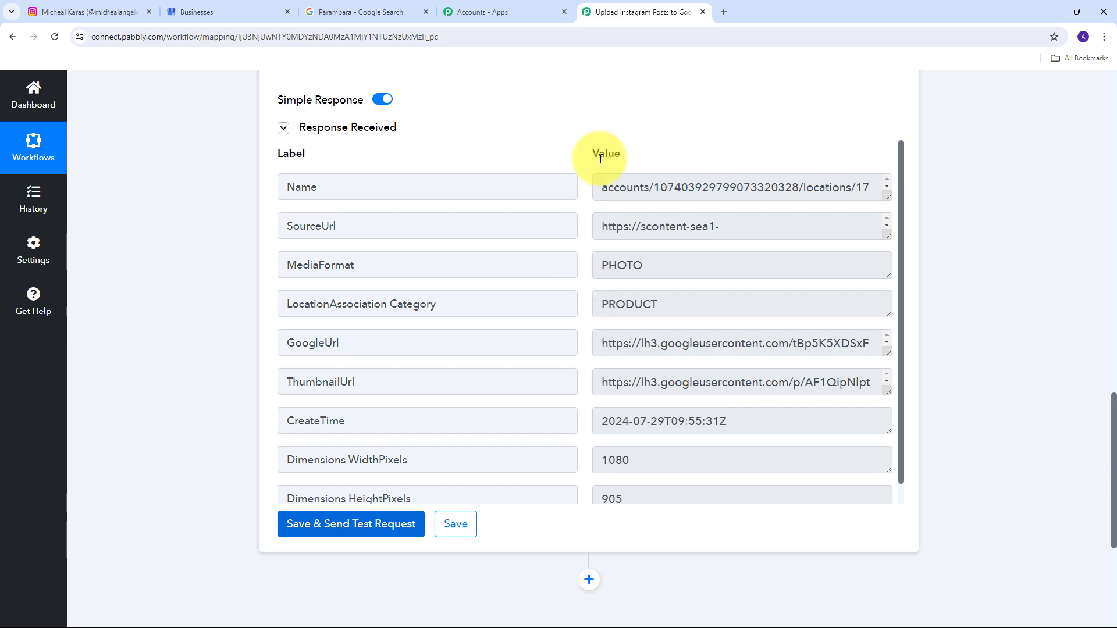
Step: Reload Parampara's Google Search photos and confirm the Monday Burger Deal image now appears
click(354, 16)
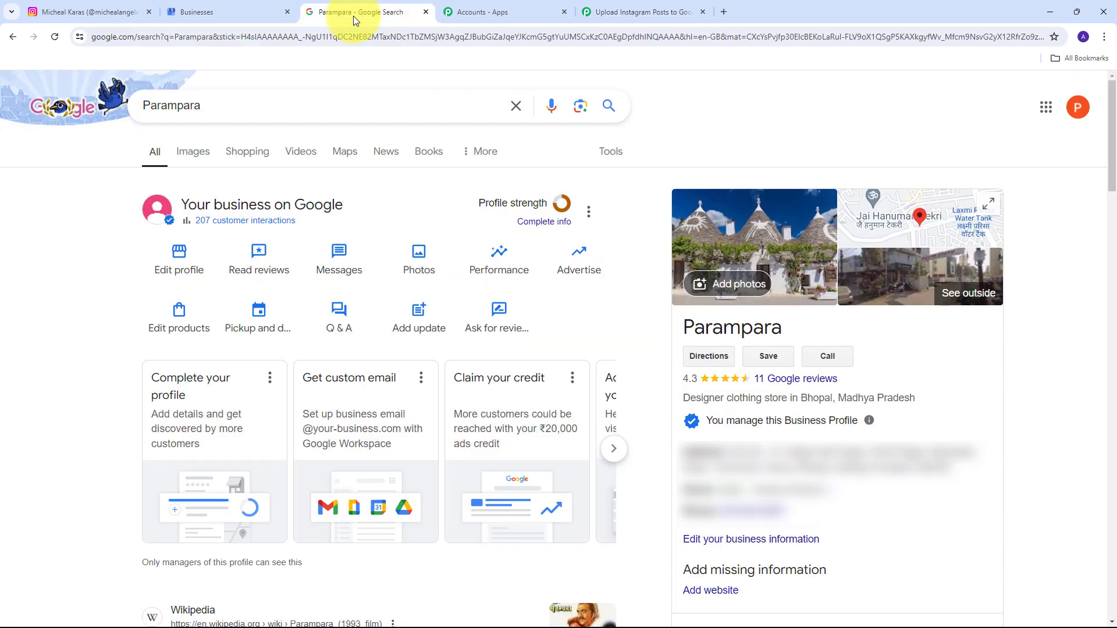
click(423, 262)
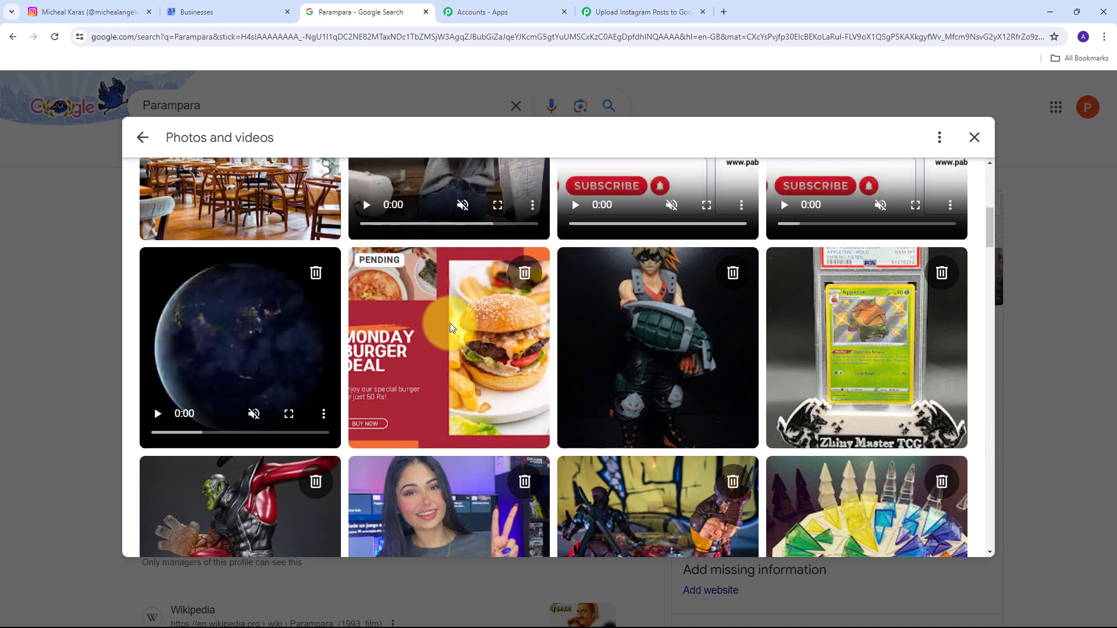
click(974, 137)
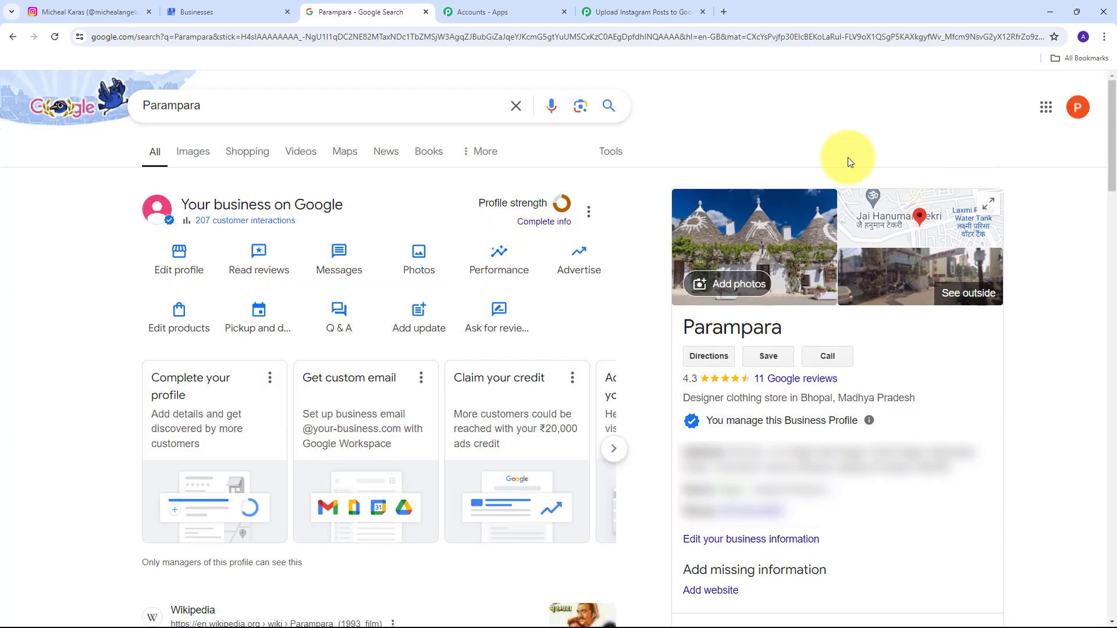
click(55, 37)
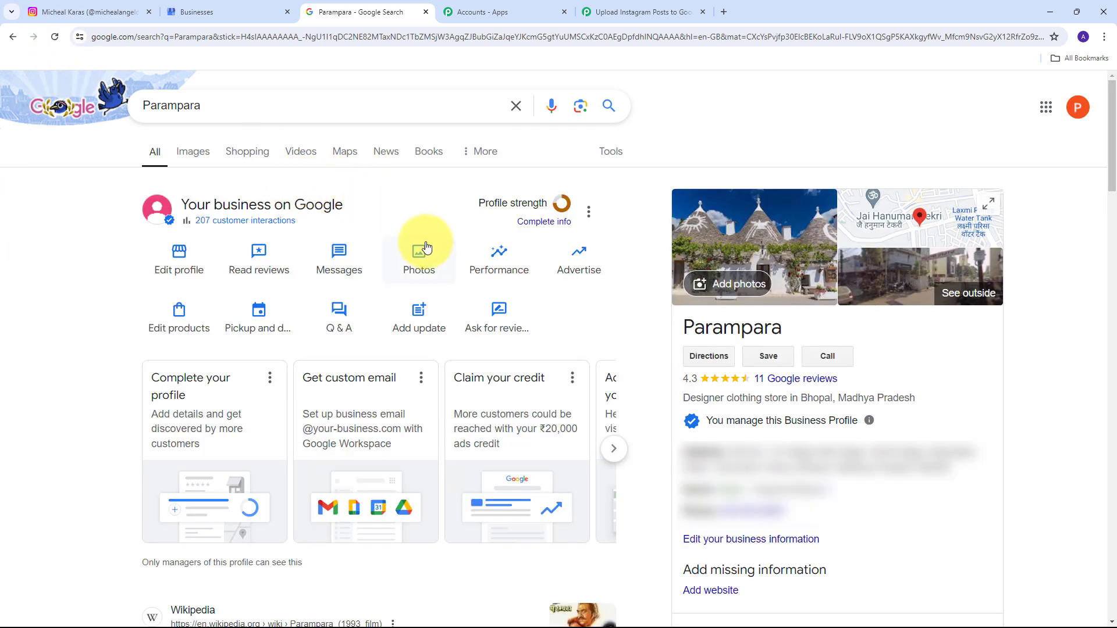
click(419, 264)
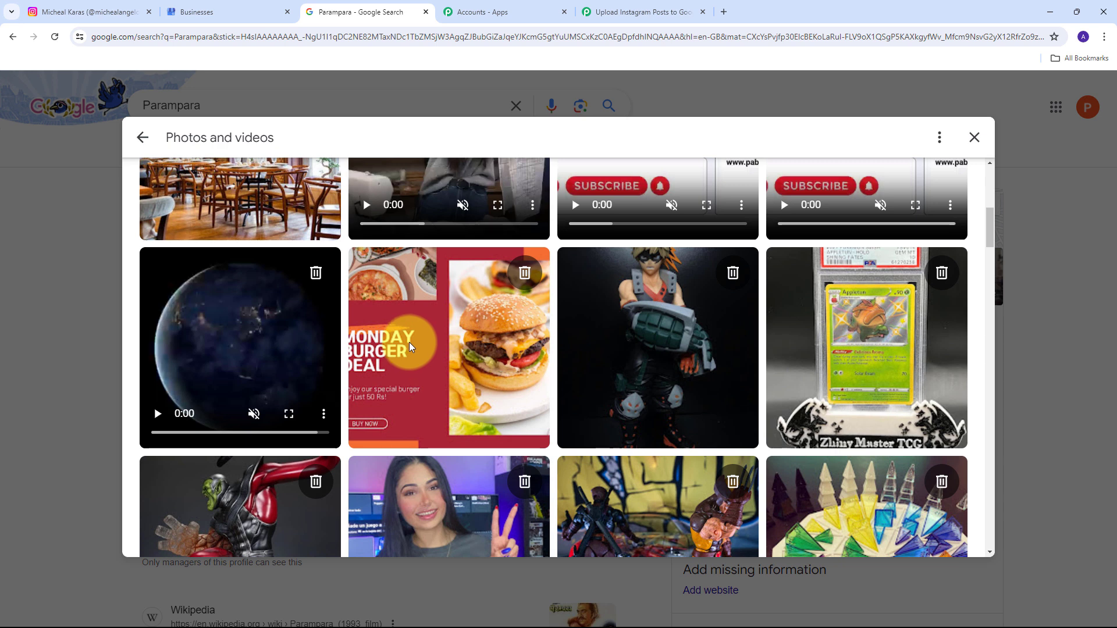
click(88, 8)
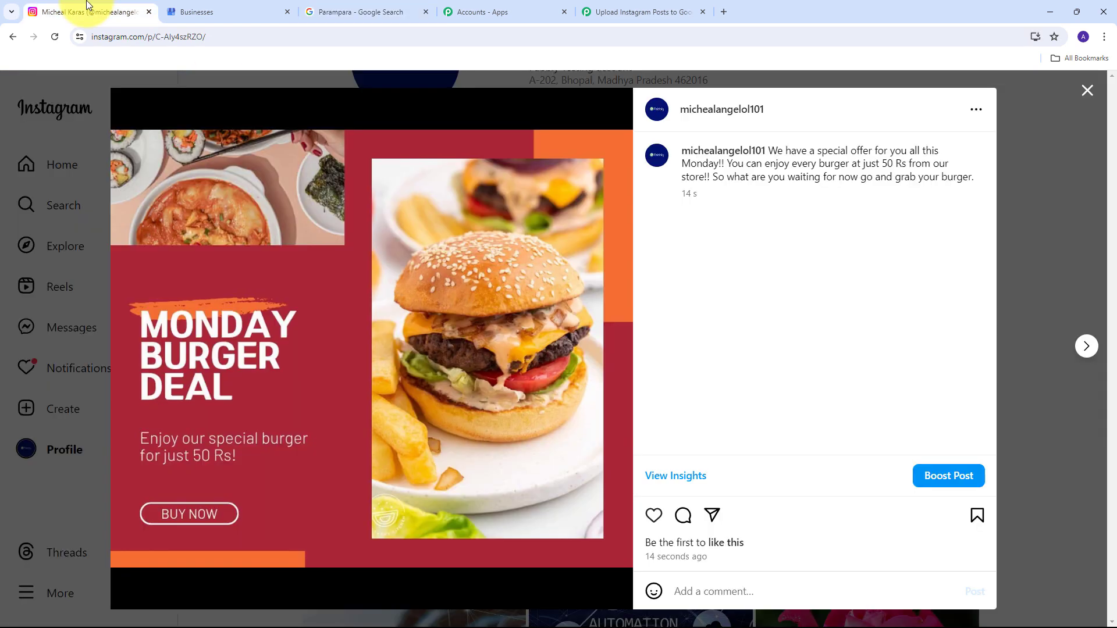
Step: Switch between the Instagram post and the businesses list, ending on Business Profile Manager's businesses
click(235, 6)
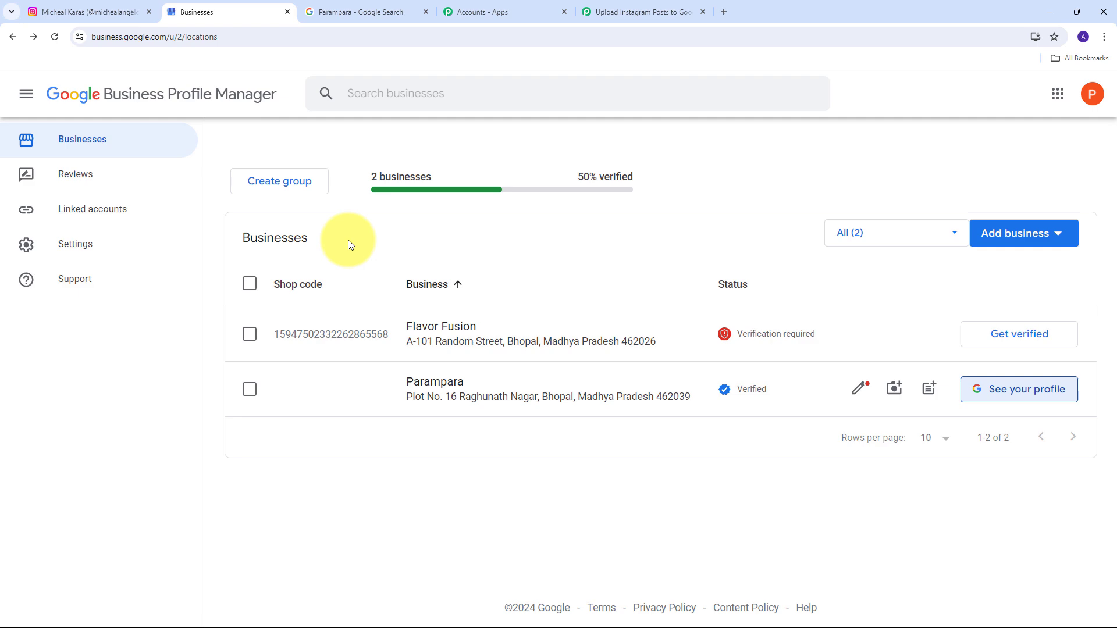
click(96, 12)
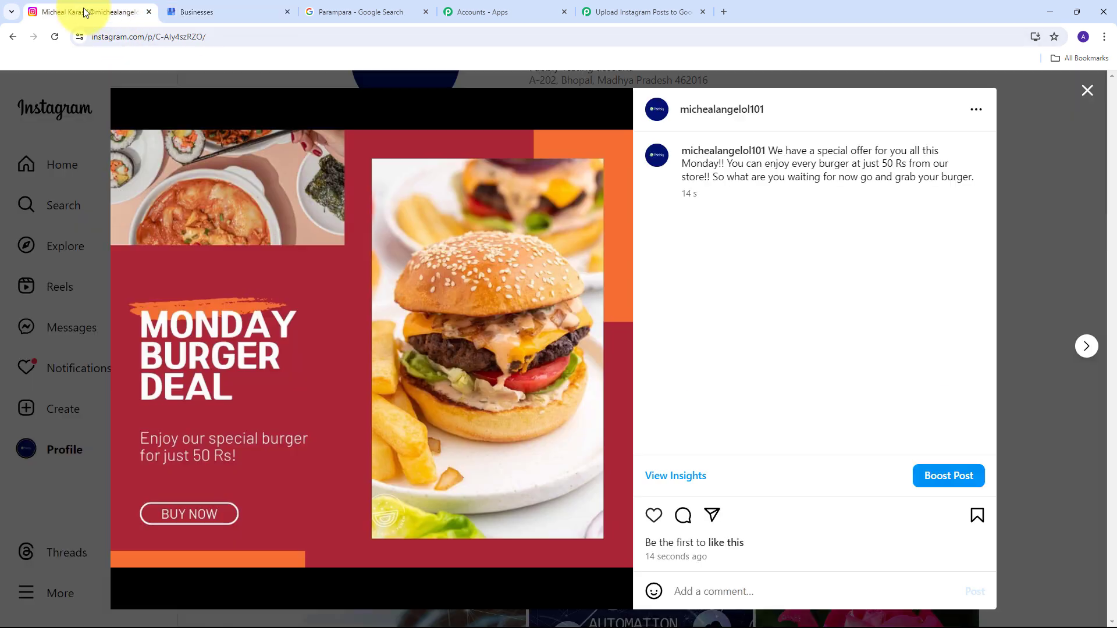
click(278, 7)
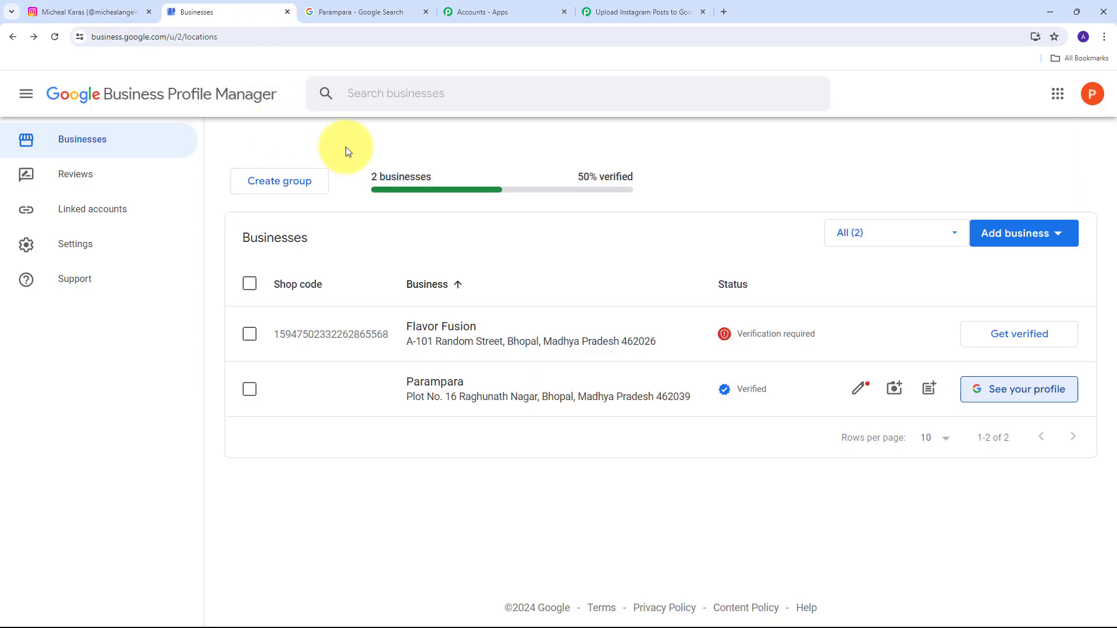
click(64, 10)
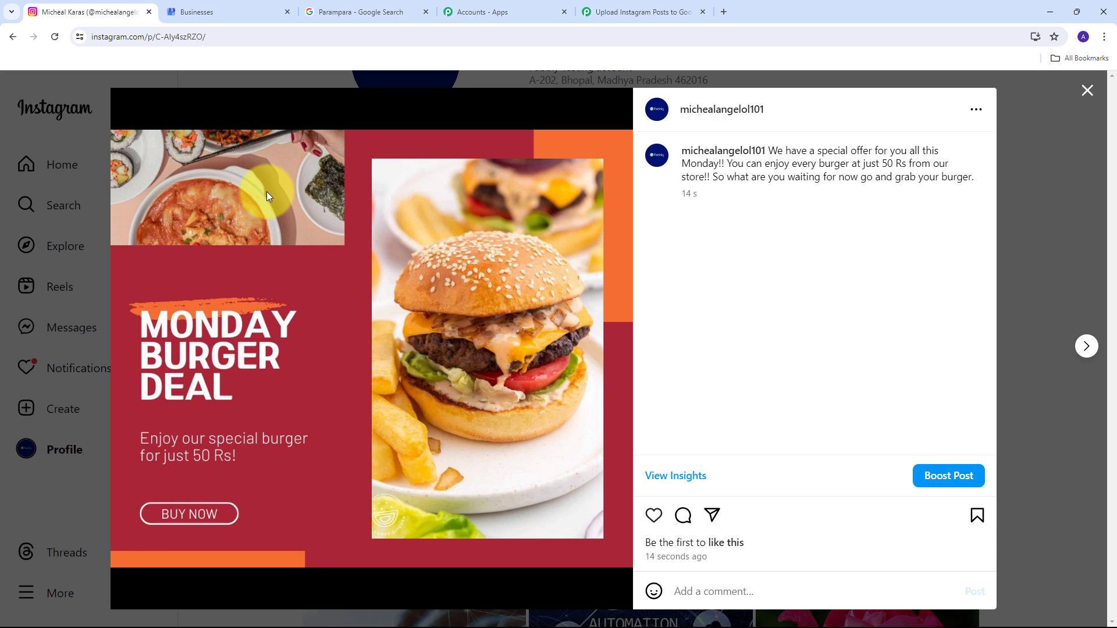
click(217, 12)
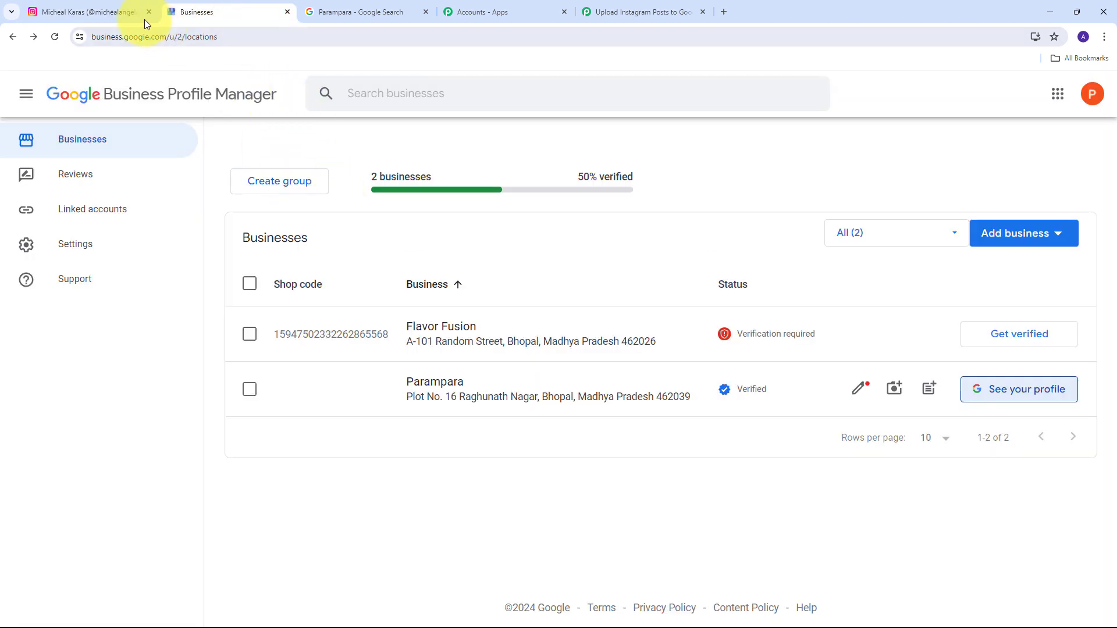
click(118, 12)
click(210, 12)
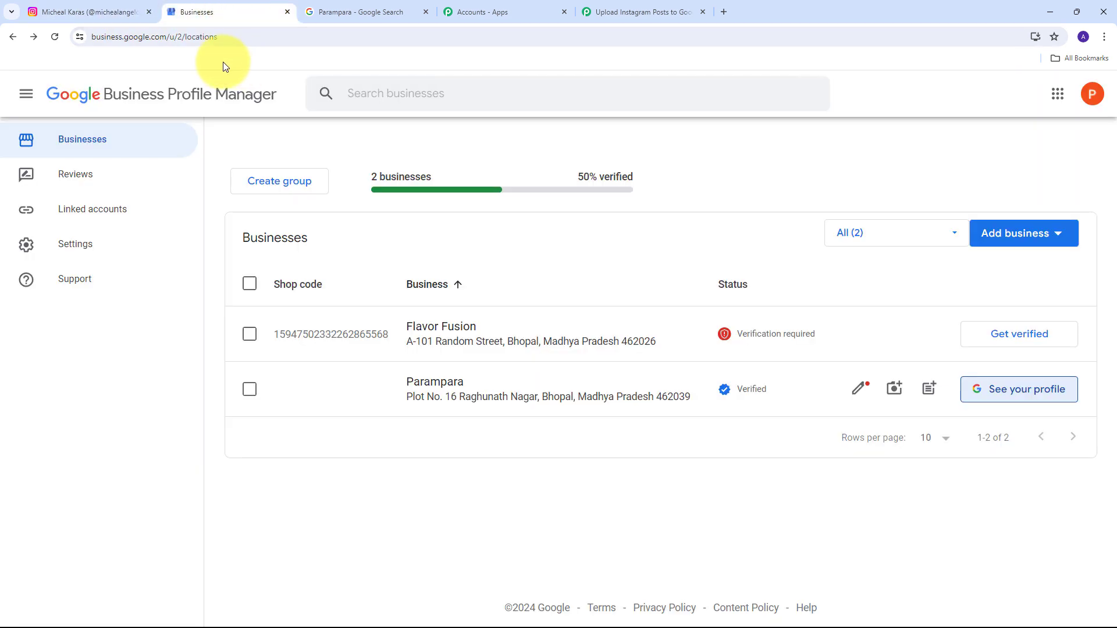
Step: Return to the Upload Instagram Posts workflow showing its three steps switched ON
click(630, 12)
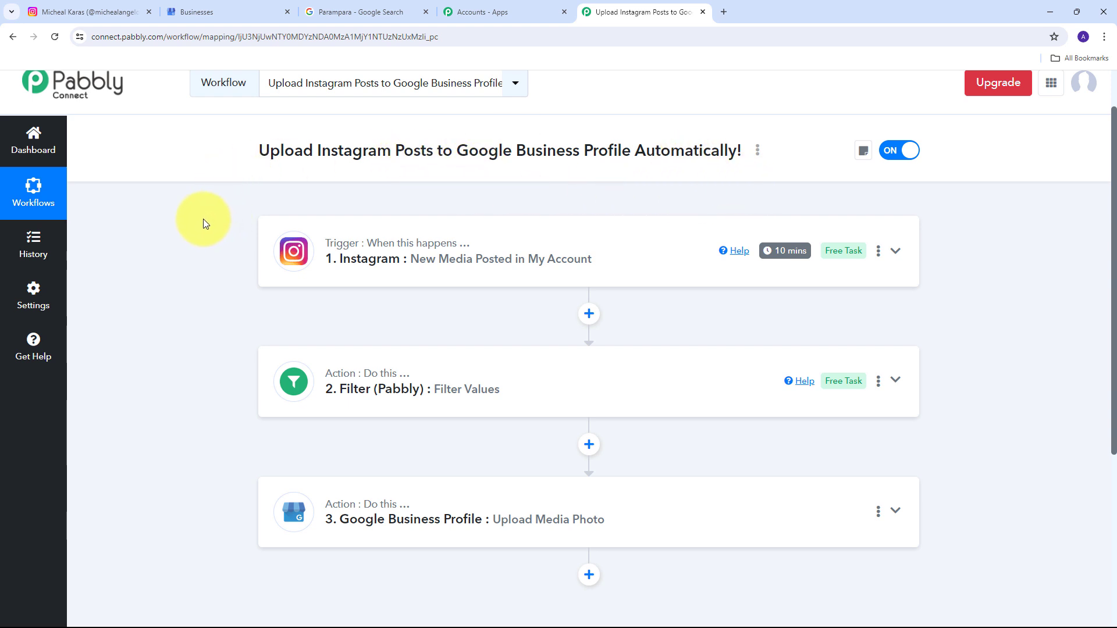
mouse_move(367, 257)
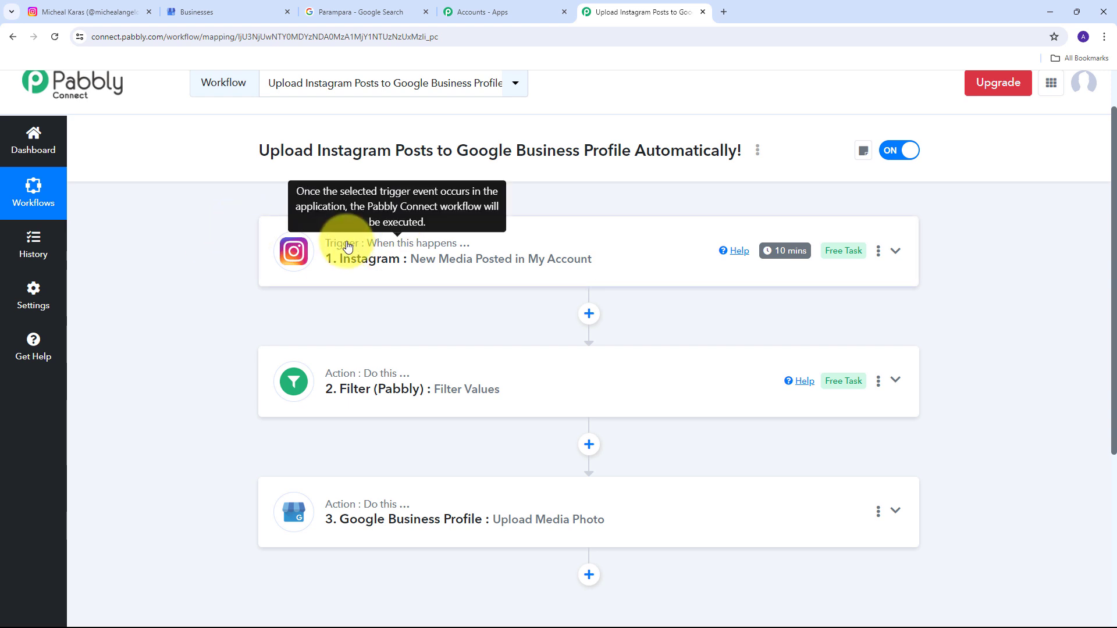